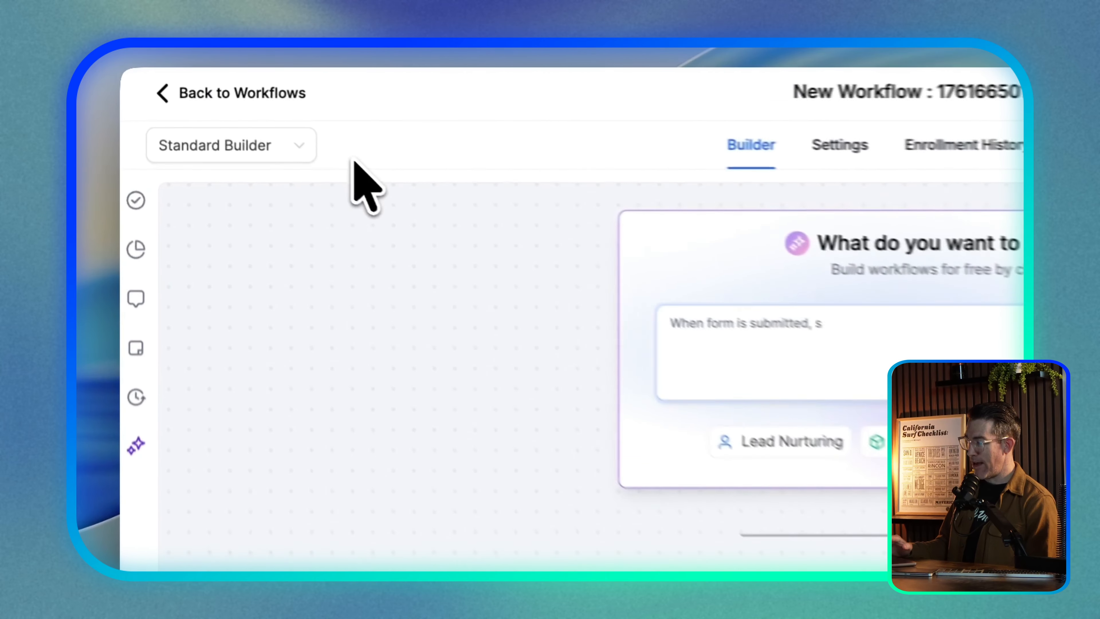
# Switch the new workflow from the Standard Builder to the Advanced Builder
pyautogui.click(277, 146)
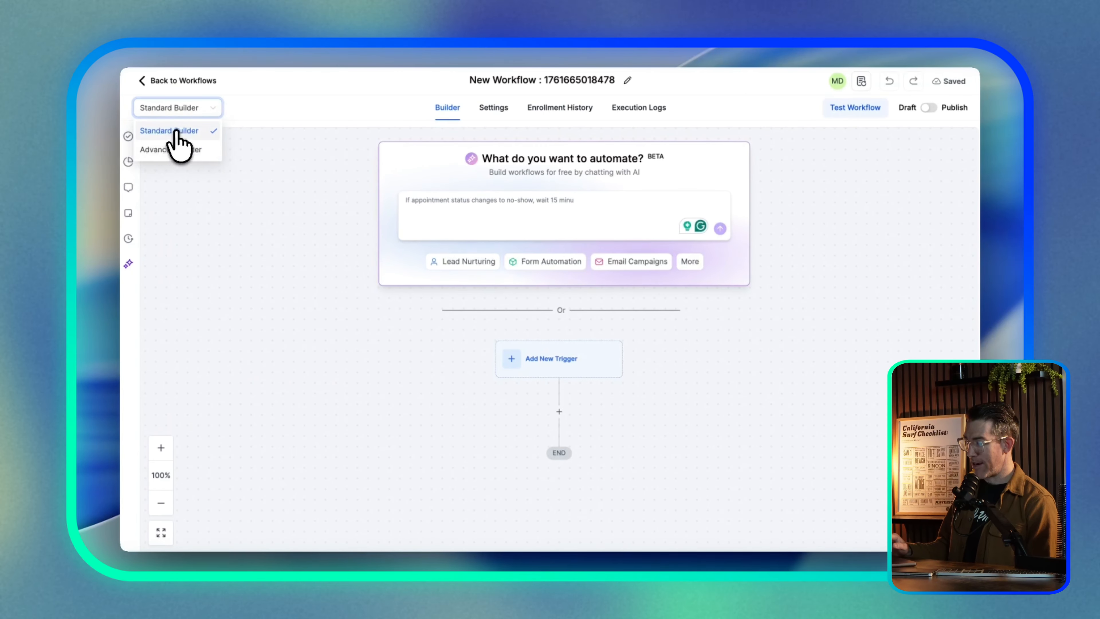
pyautogui.click(175, 150)
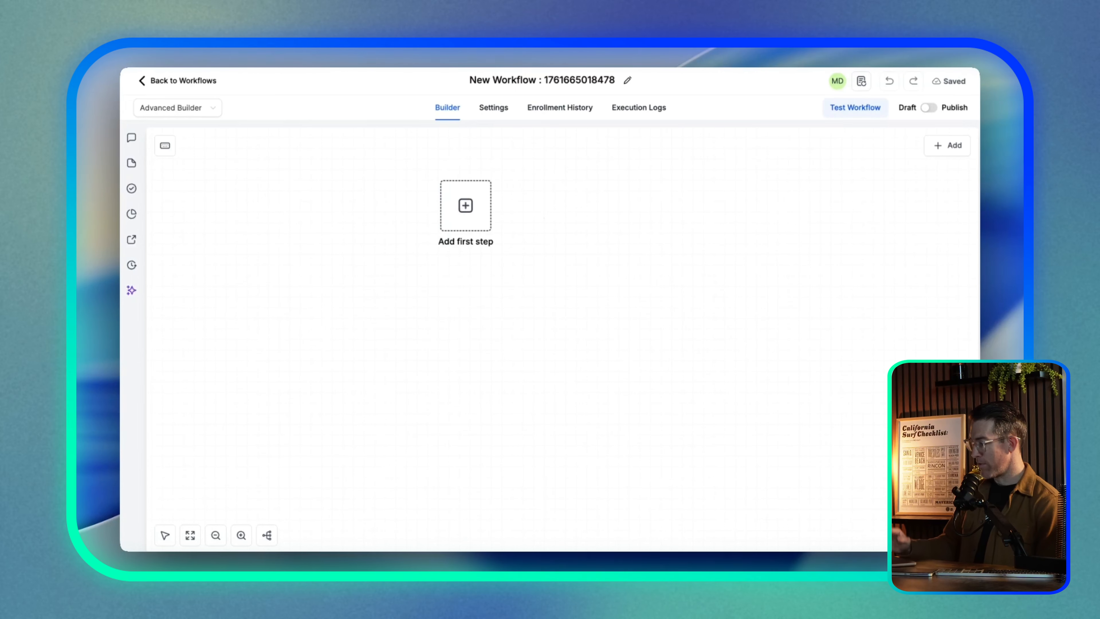
# Open the Add first step box to offer Add Trigger or Add Action
pyautogui.click(464, 207)
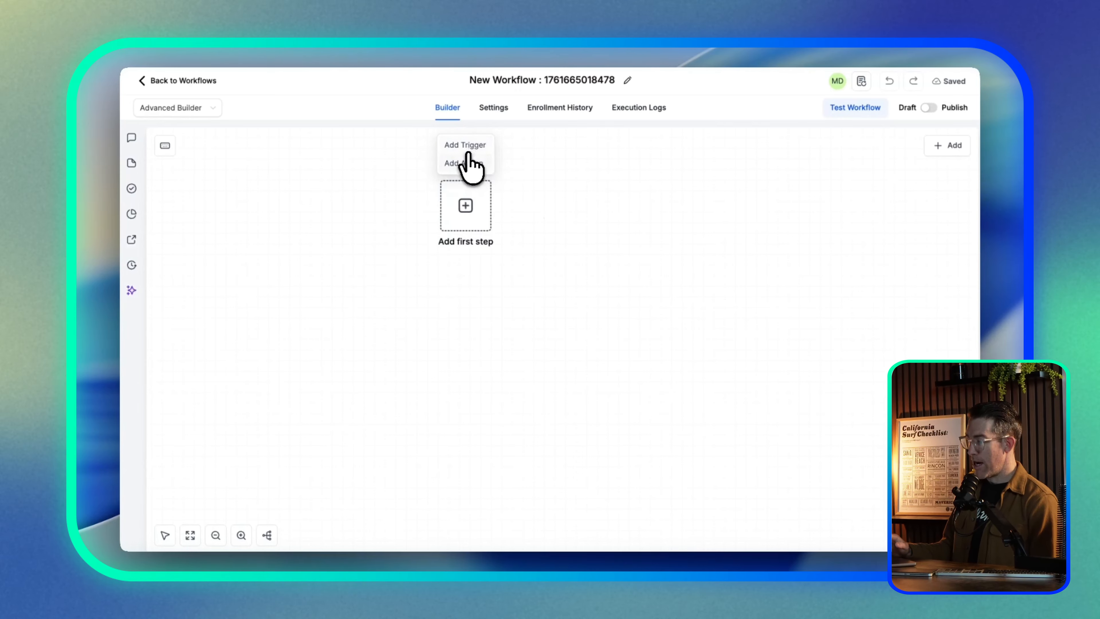
# Add a Birthday Reminder trigger with the filter Before no. of days set to 3, and save it
pyautogui.click(468, 146)
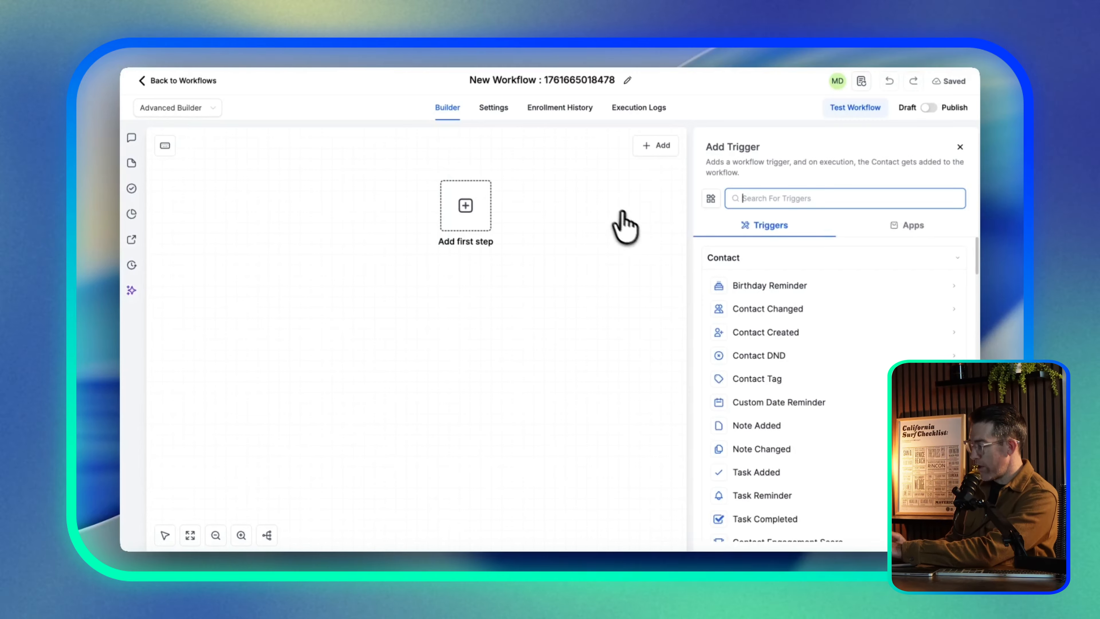
pyautogui.click(741, 286)
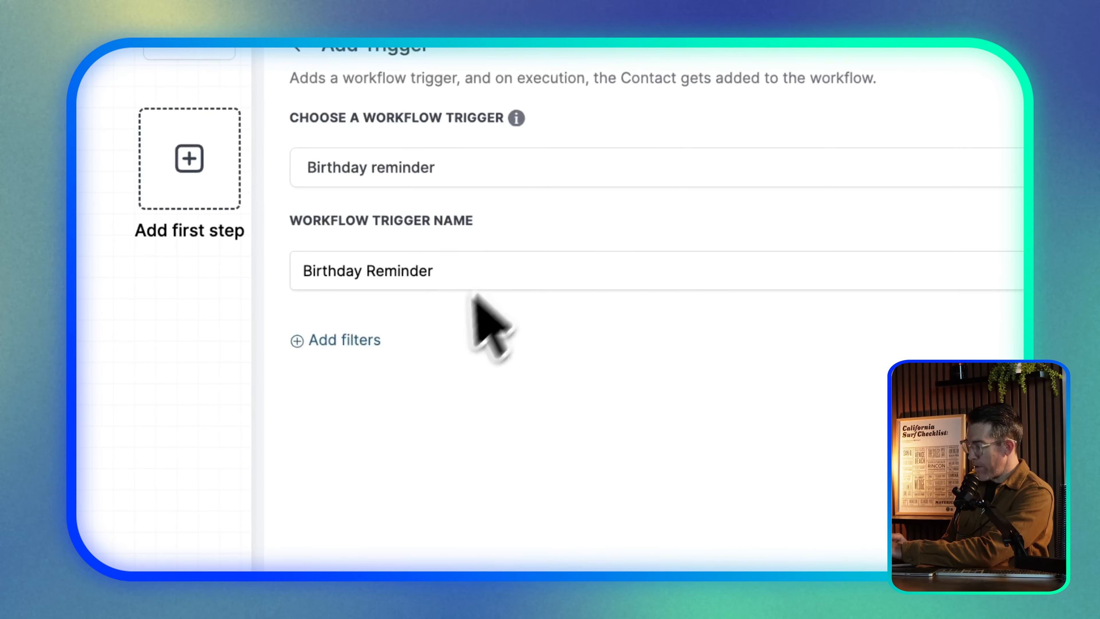
pyautogui.click(365, 340)
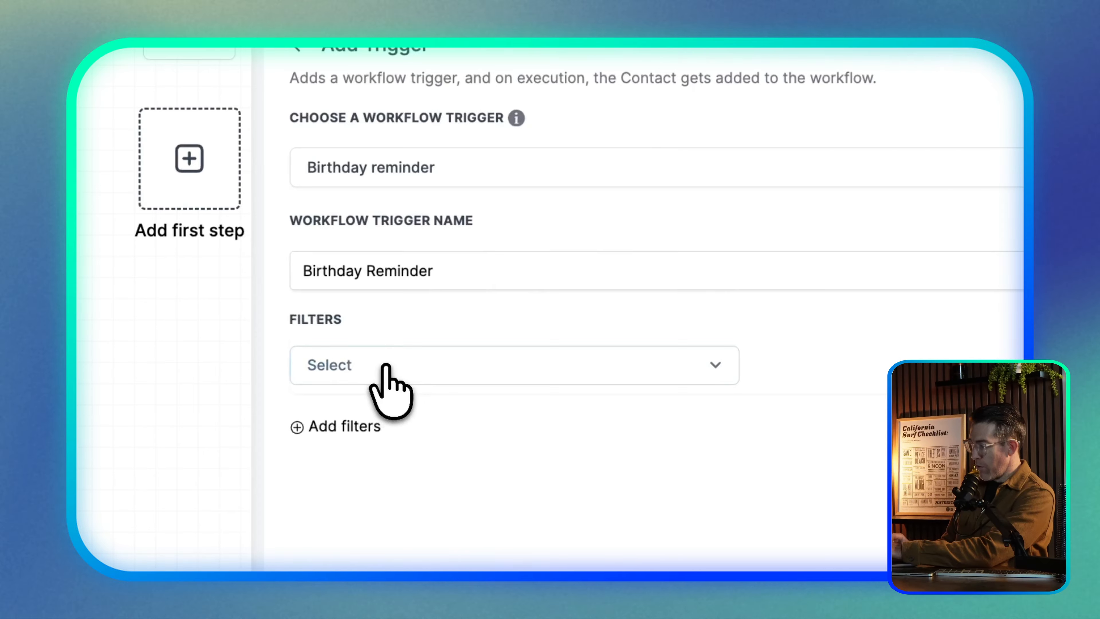
pyautogui.click(386, 365)
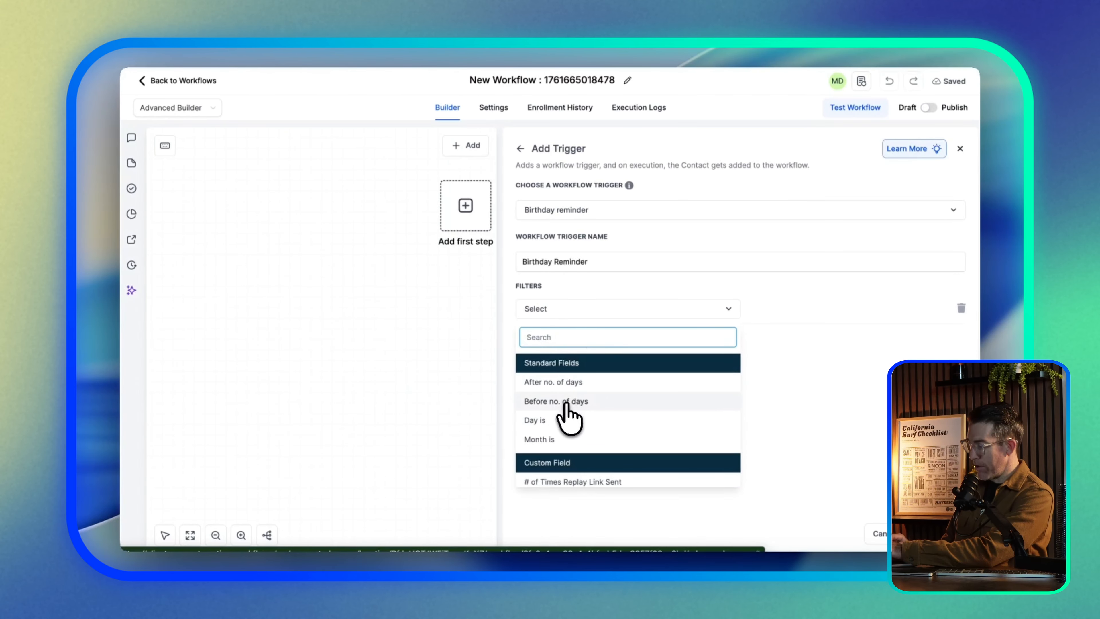
pyautogui.click(545, 402)
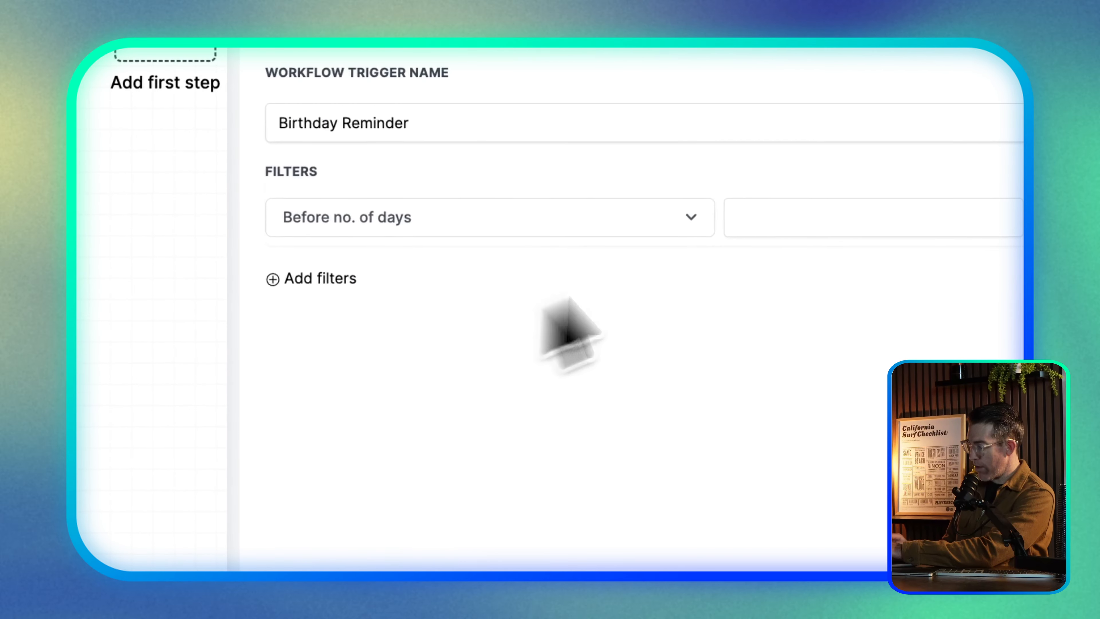
pyautogui.click(764, 308)
pyautogui.write('3')
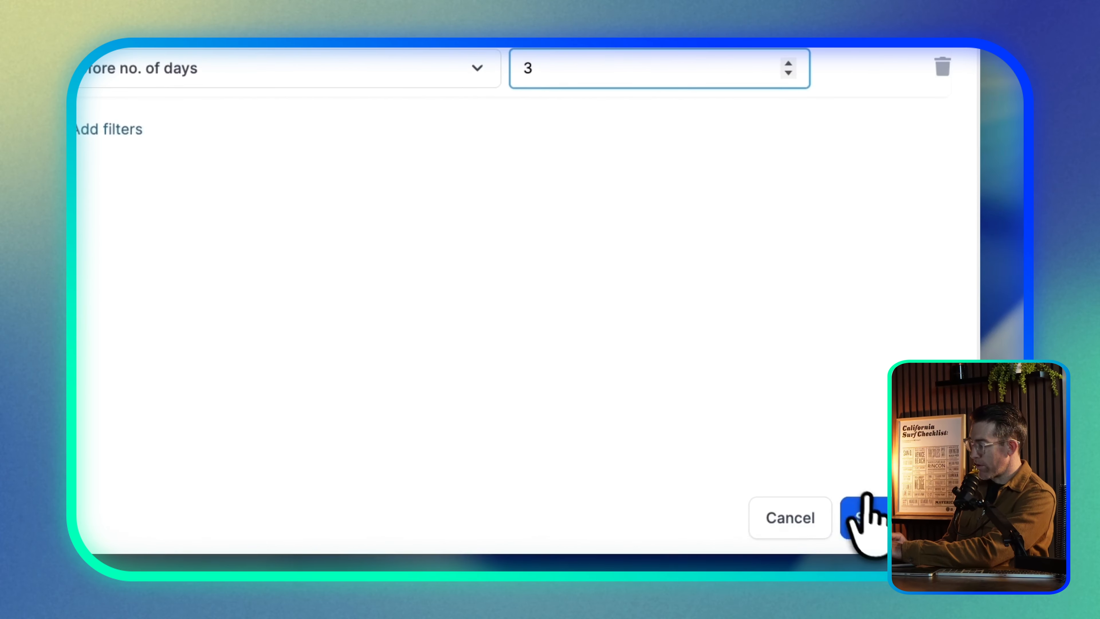
pyautogui.click(863, 518)
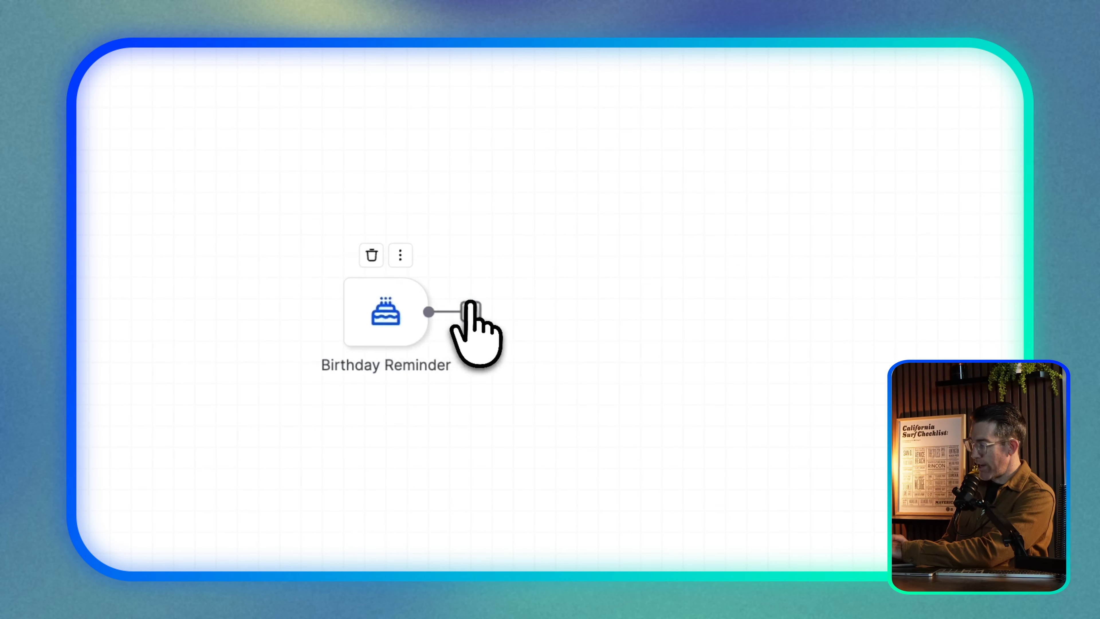
pyautogui.click(470, 312)
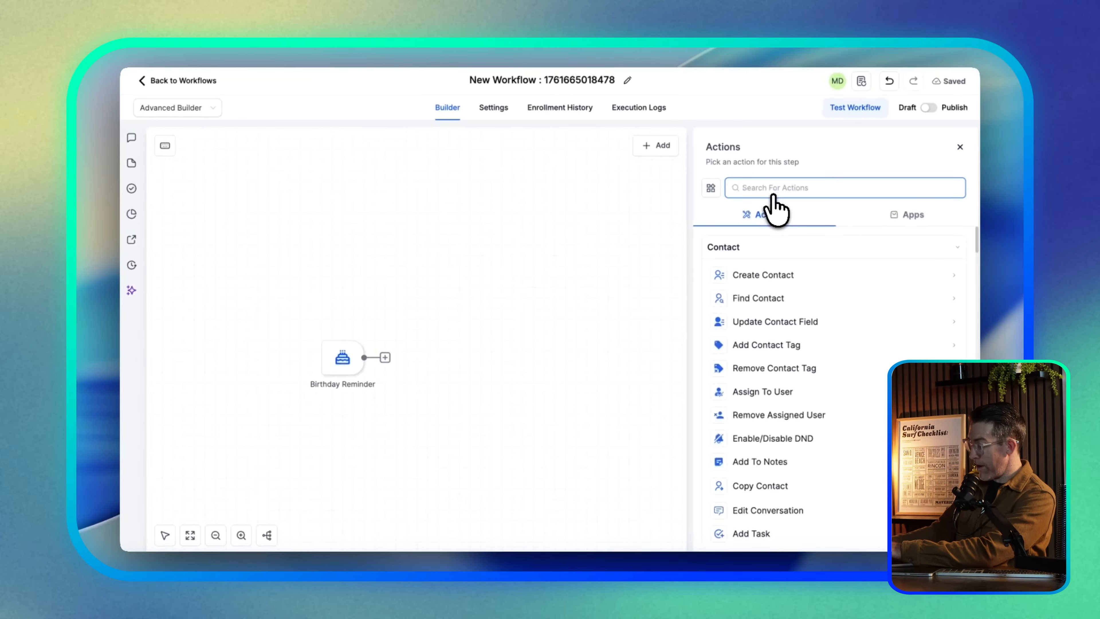
pyautogui.write('we')
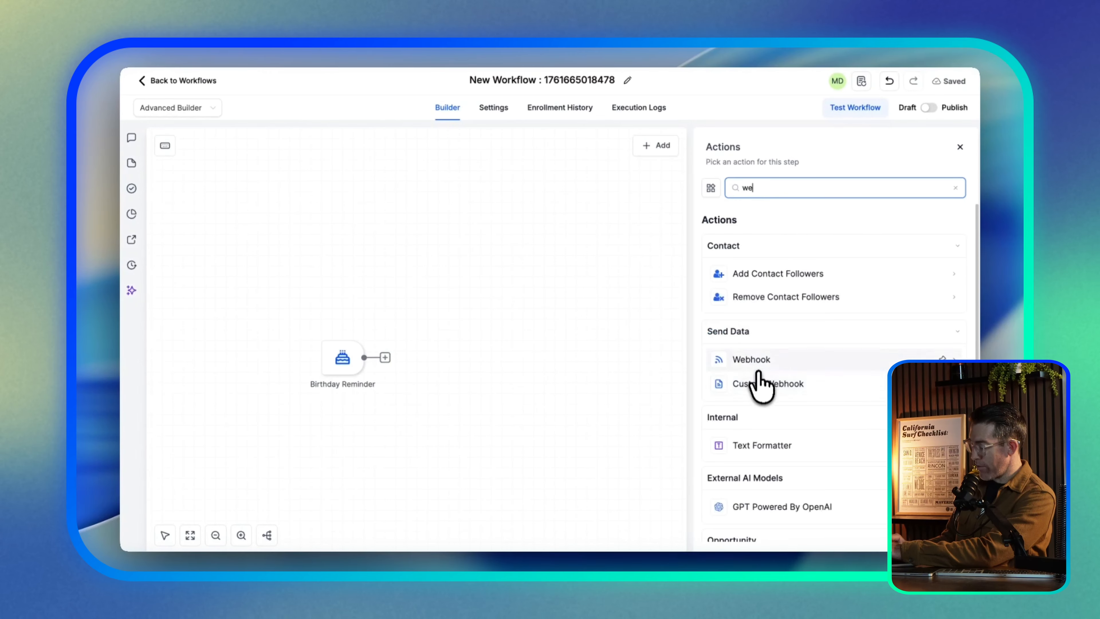
pyautogui.click(758, 368)
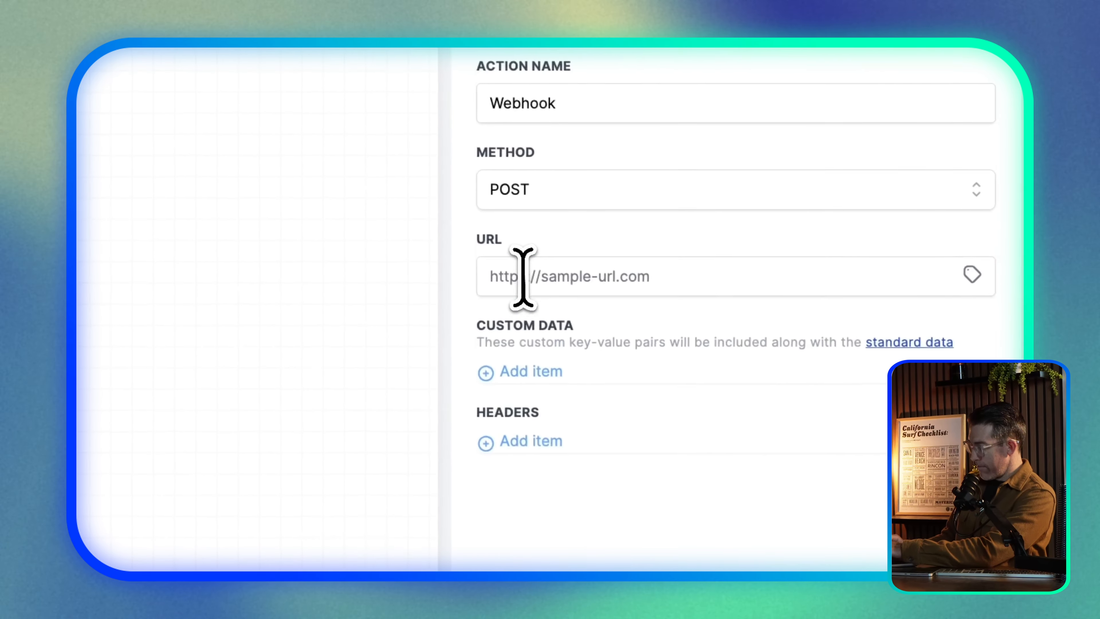
pyautogui.click(564, 389)
pyautogui.write('http')
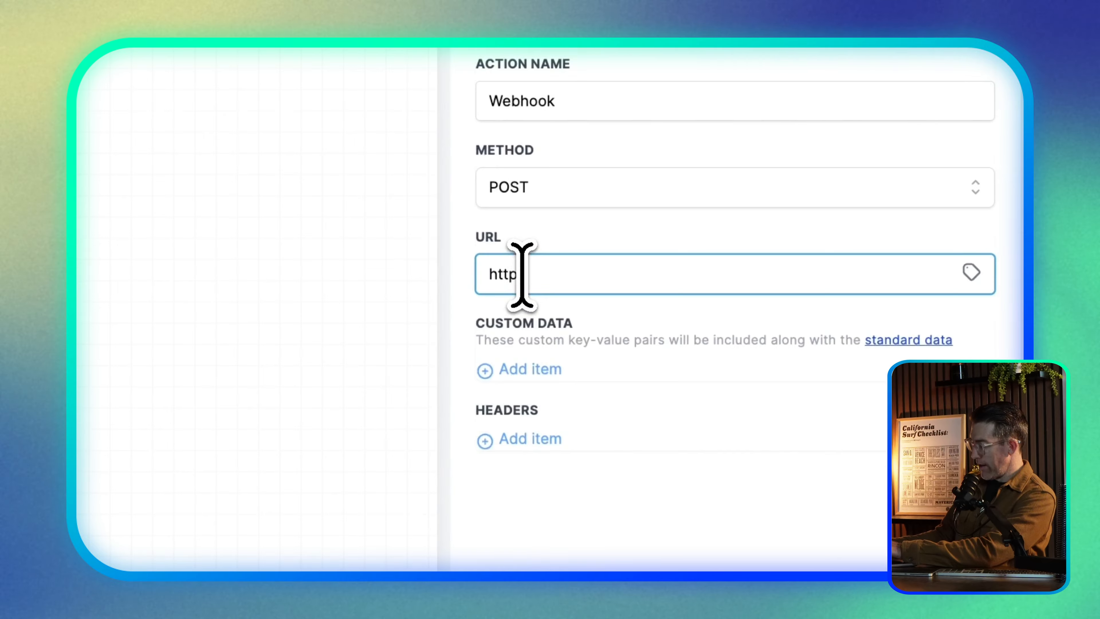
pyautogui.write('s://')
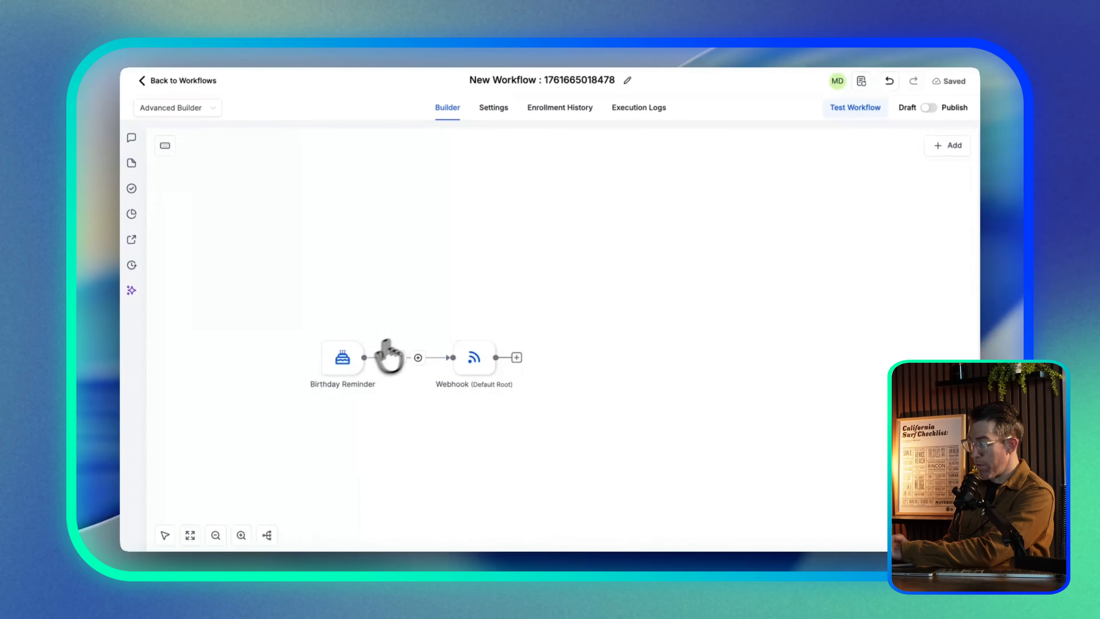
# Add a 2-day Wait step after the Webhook and rename it 'Wait 2 Days'
pyautogui.click(516, 357)
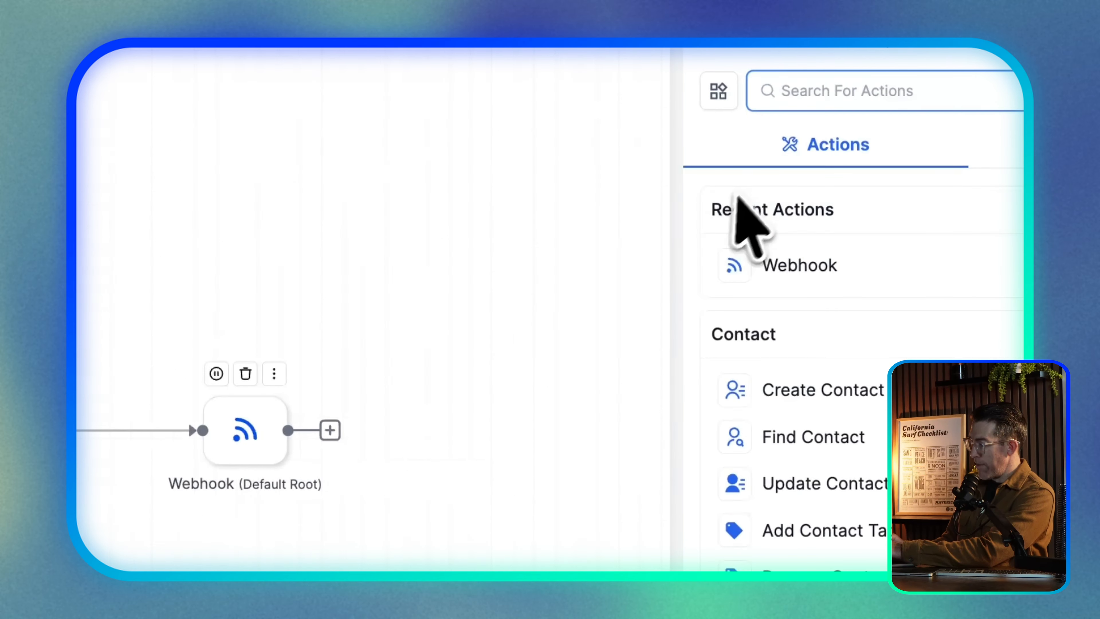
pyautogui.write('wai')
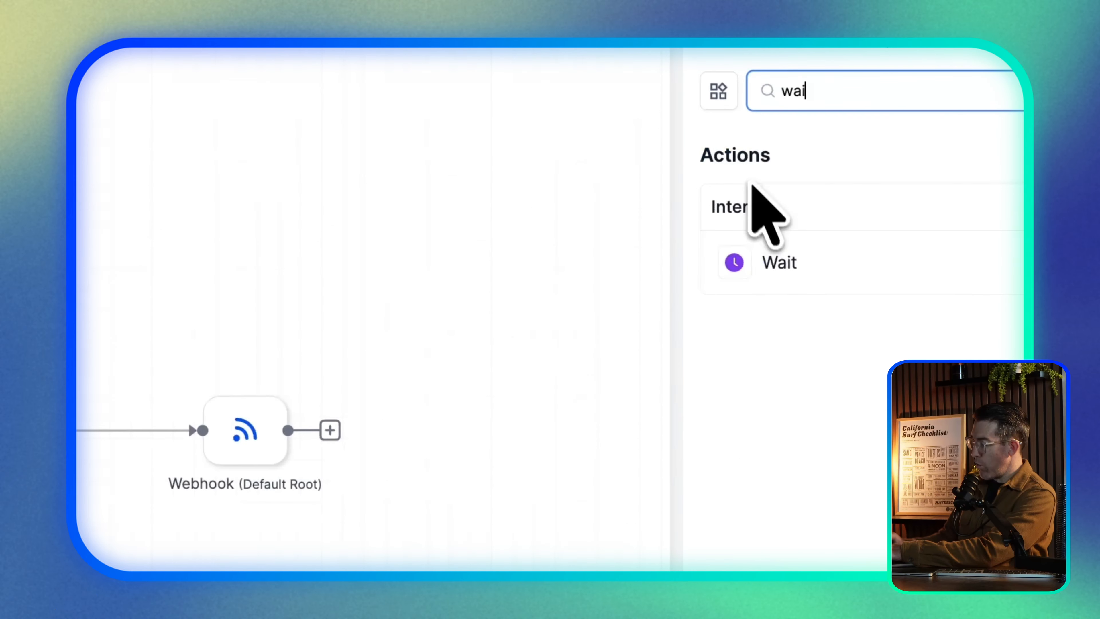
pyautogui.click(778, 262)
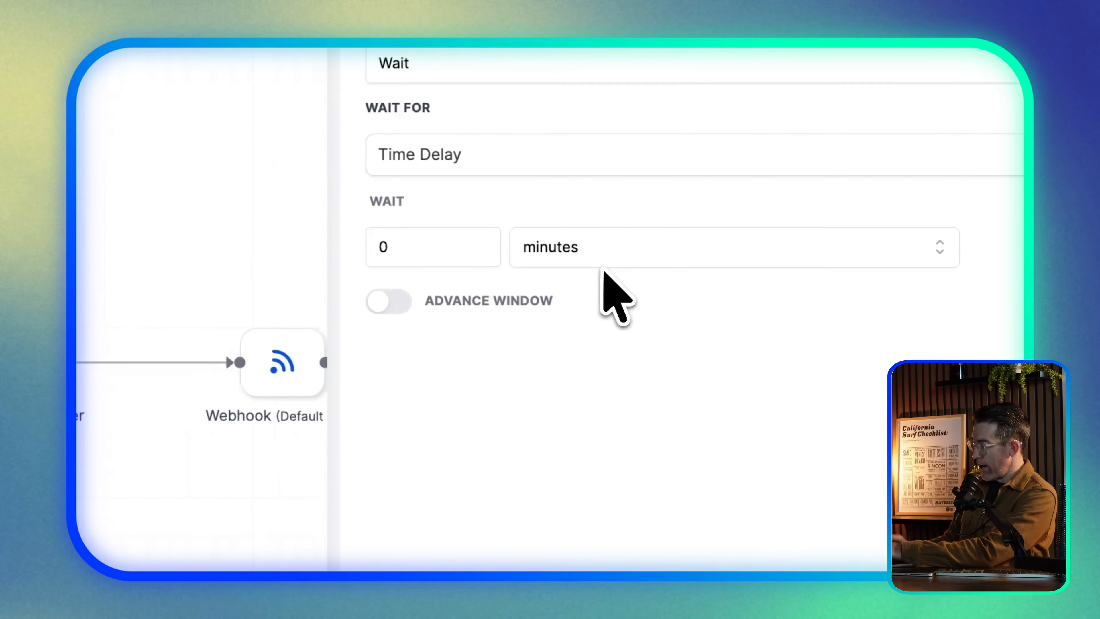
pyautogui.click(598, 260)
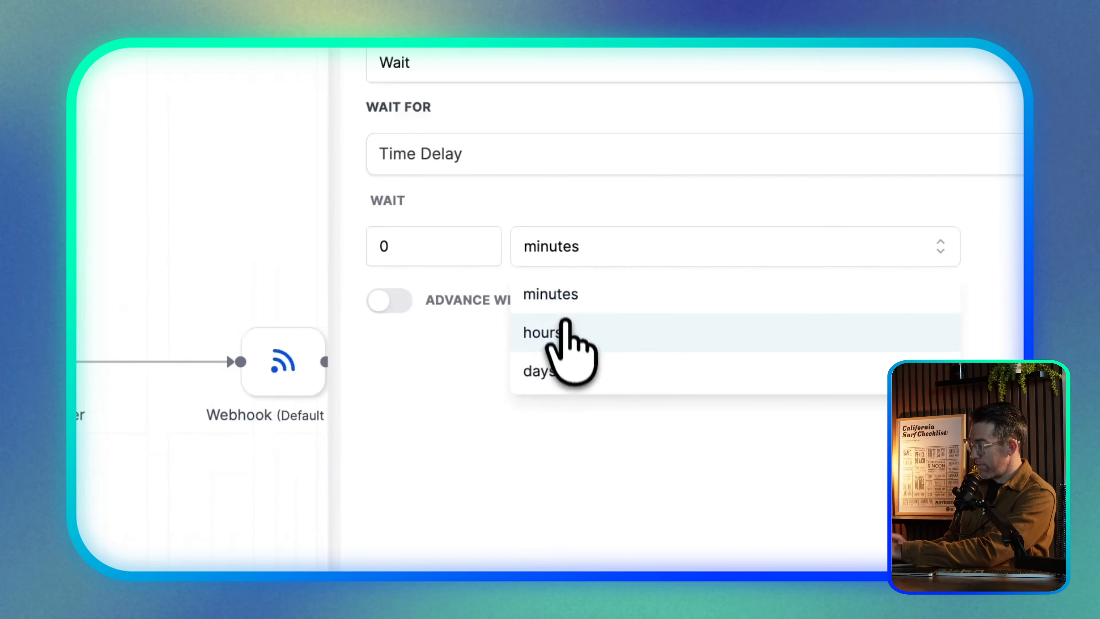
pyautogui.click(563, 370)
pyautogui.moveTo(414, 248); pyautogui.dragTo(340, 246)
pyautogui.write('2')
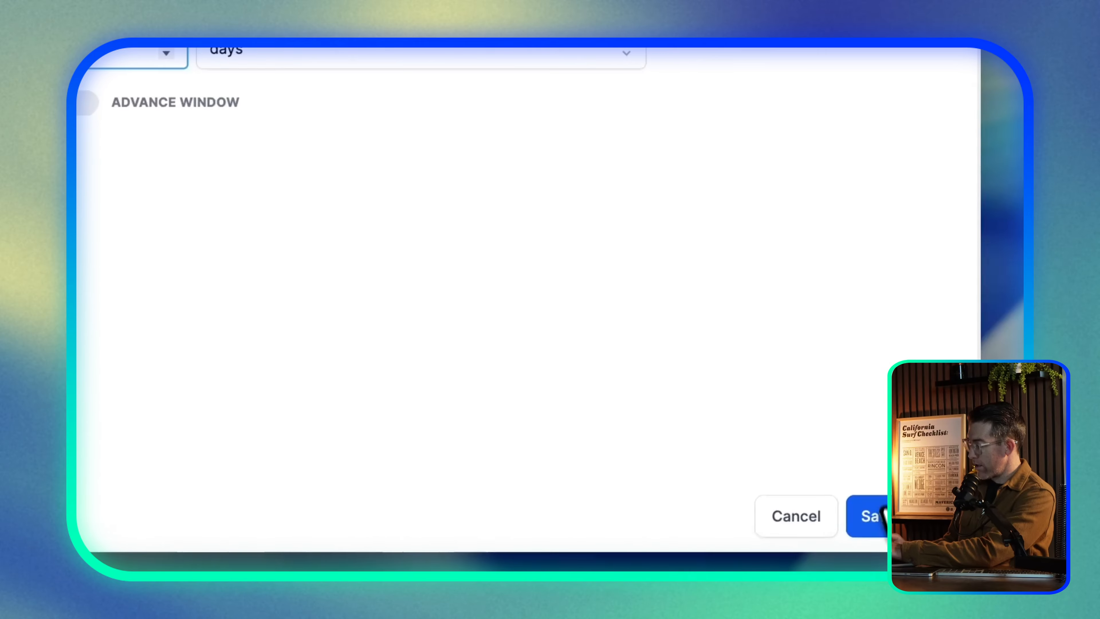
pyautogui.click(885, 503)
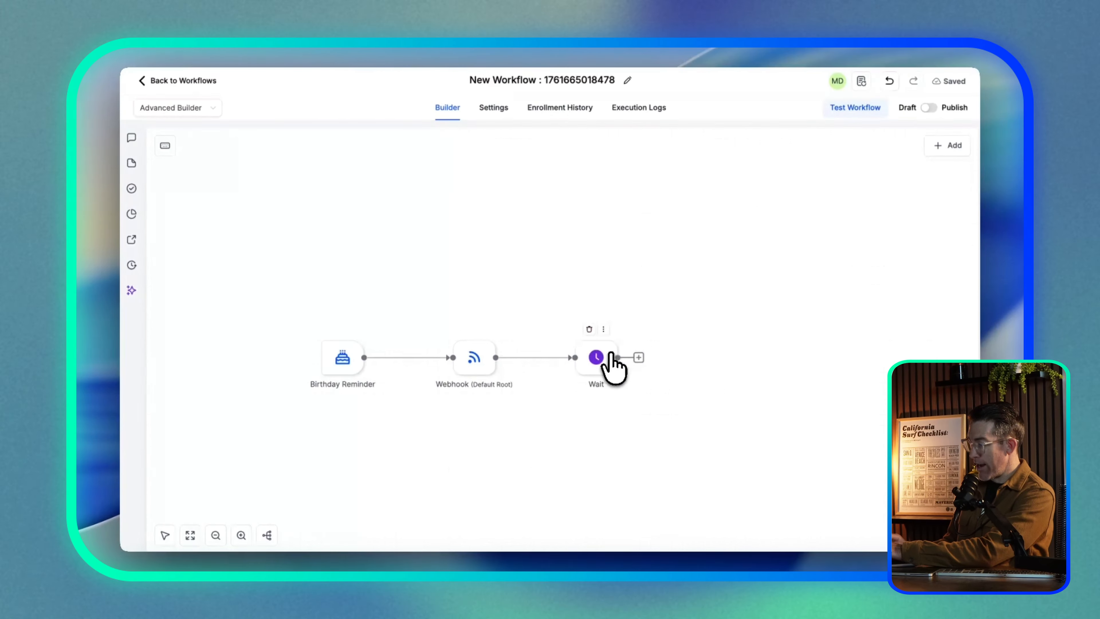
pyautogui.click(596, 364)
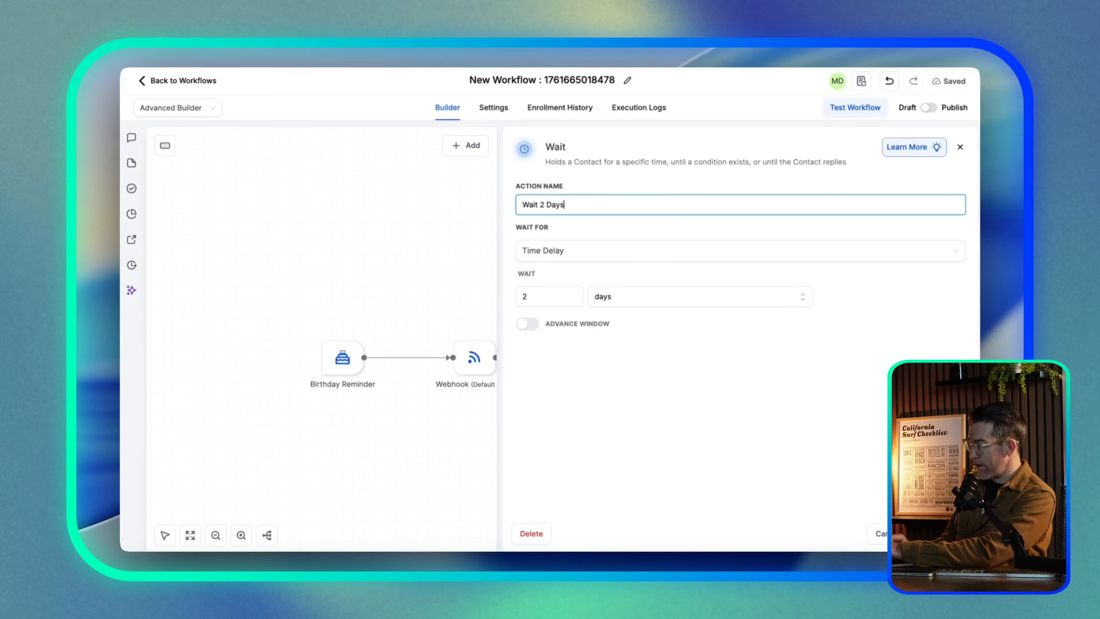
pyautogui.click(939, 533)
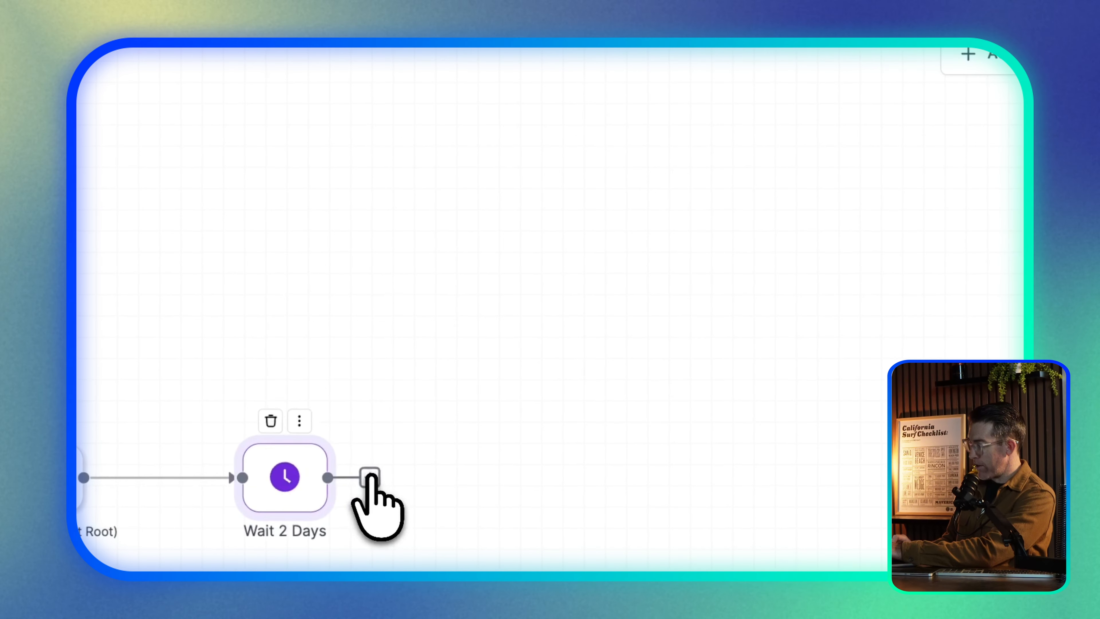
# Add a Send Email action after the Wait 2 Days step
pyautogui.click(370, 477)
pyautogui.click(652, 149)
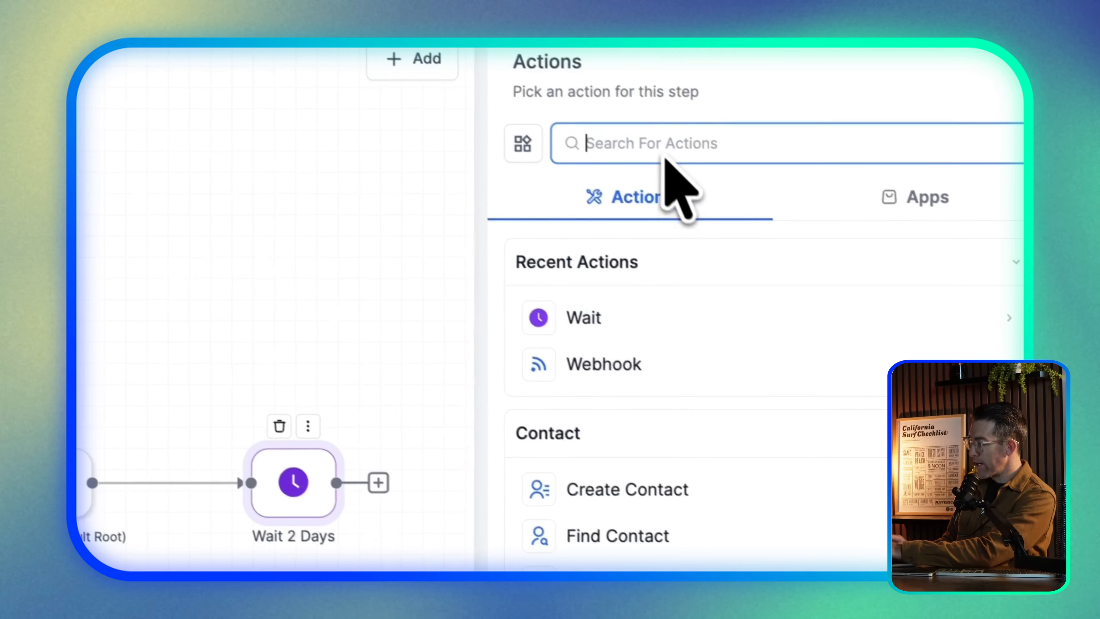
pyautogui.write('email')
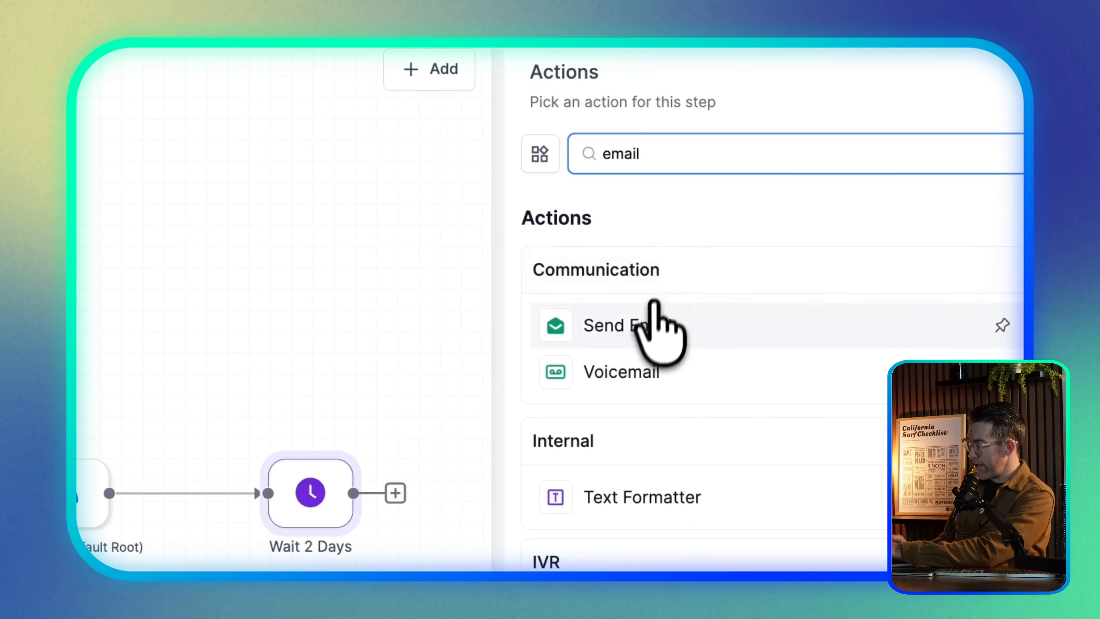
pyautogui.click(648, 325)
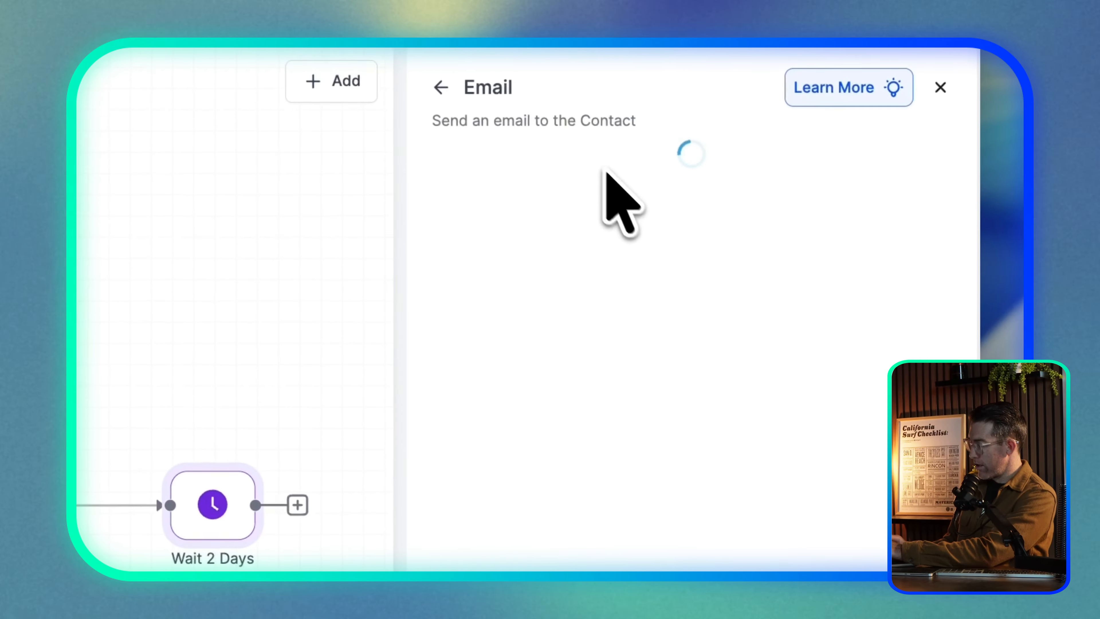
pyautogui.scroll(-2, 641, 412)
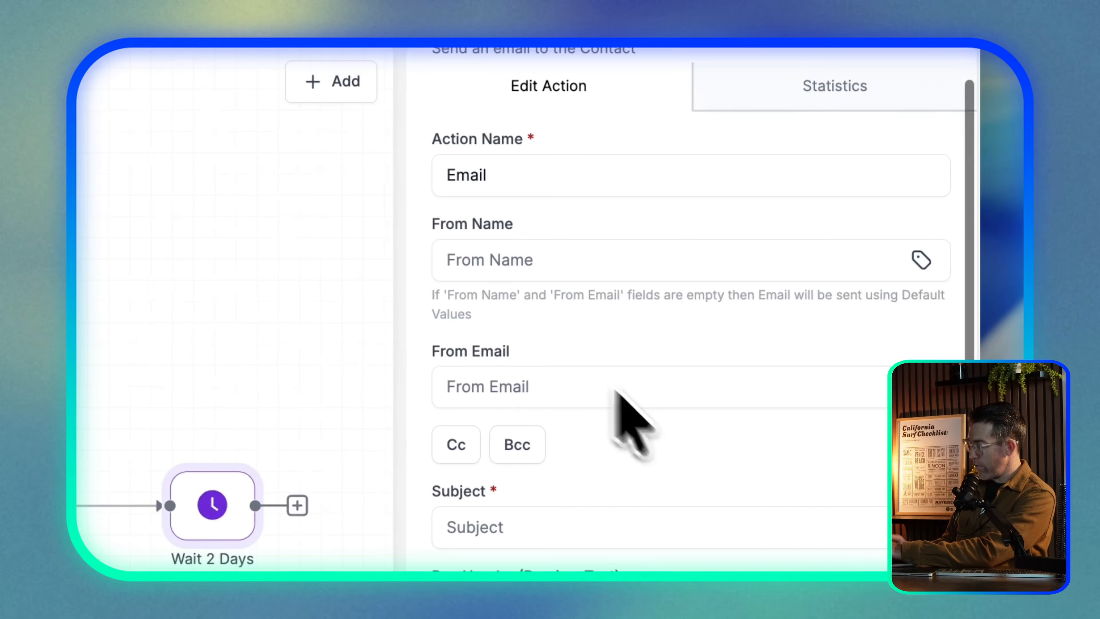
pyautogui.click(484, 263)
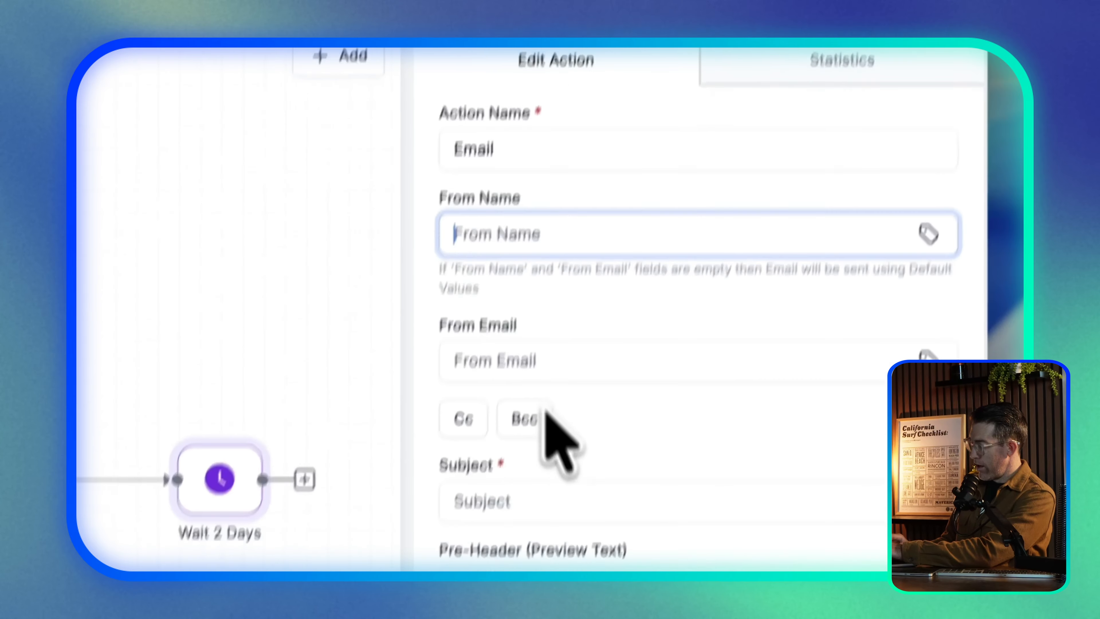
pyautogui.scroll(-5, 559, 425)
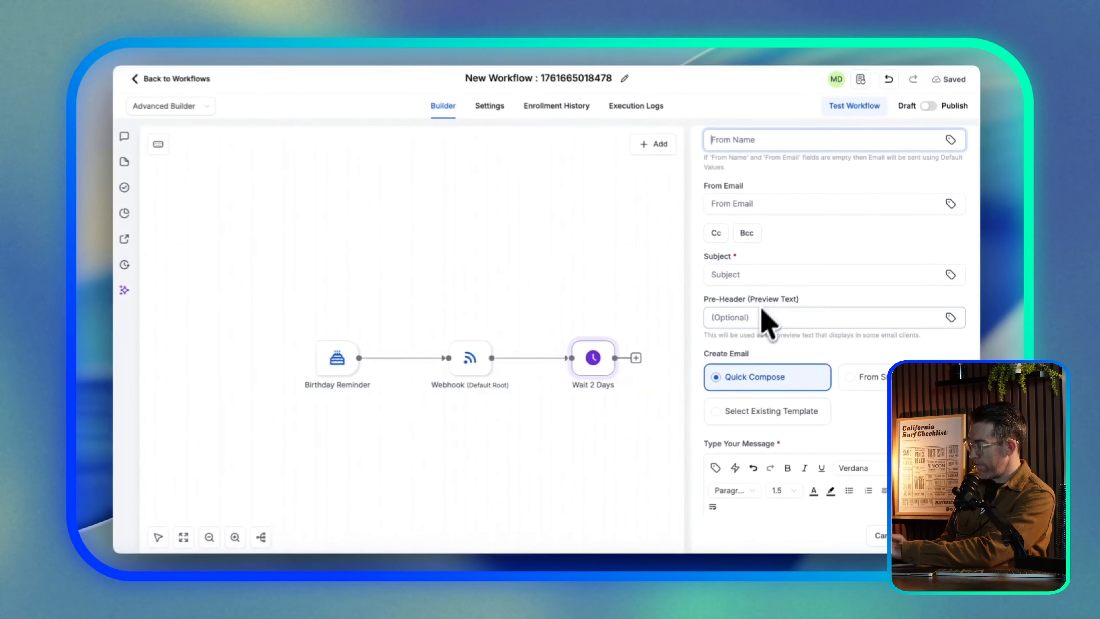
pyautogui.scroll(-5, 632, 355)
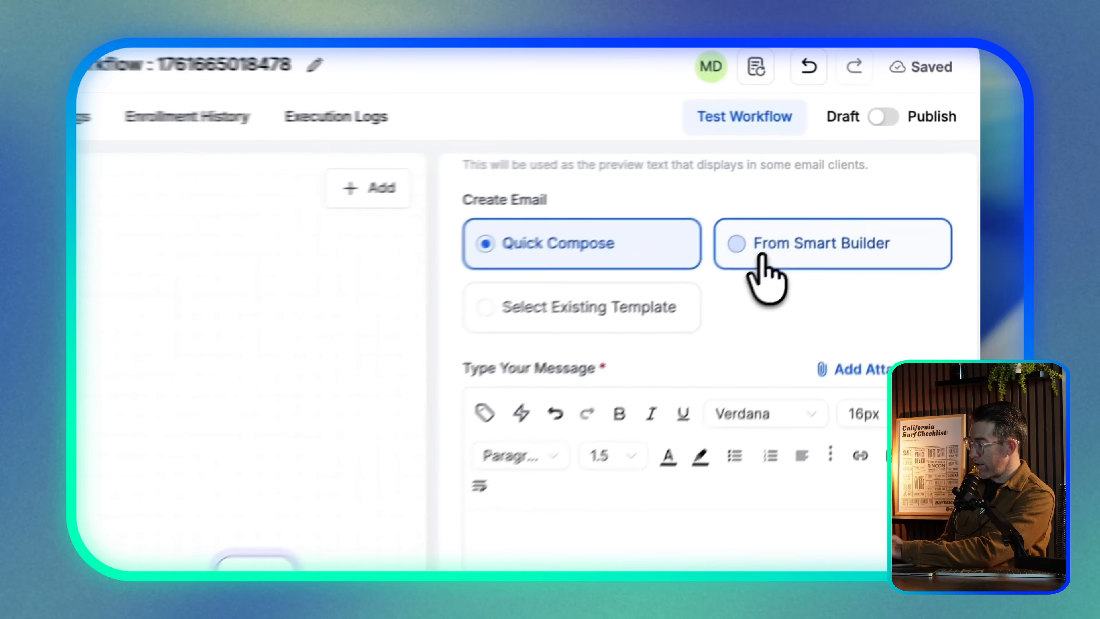
# Set the email's content to be created From Smart Builder
pyautogui.click(856, 184)
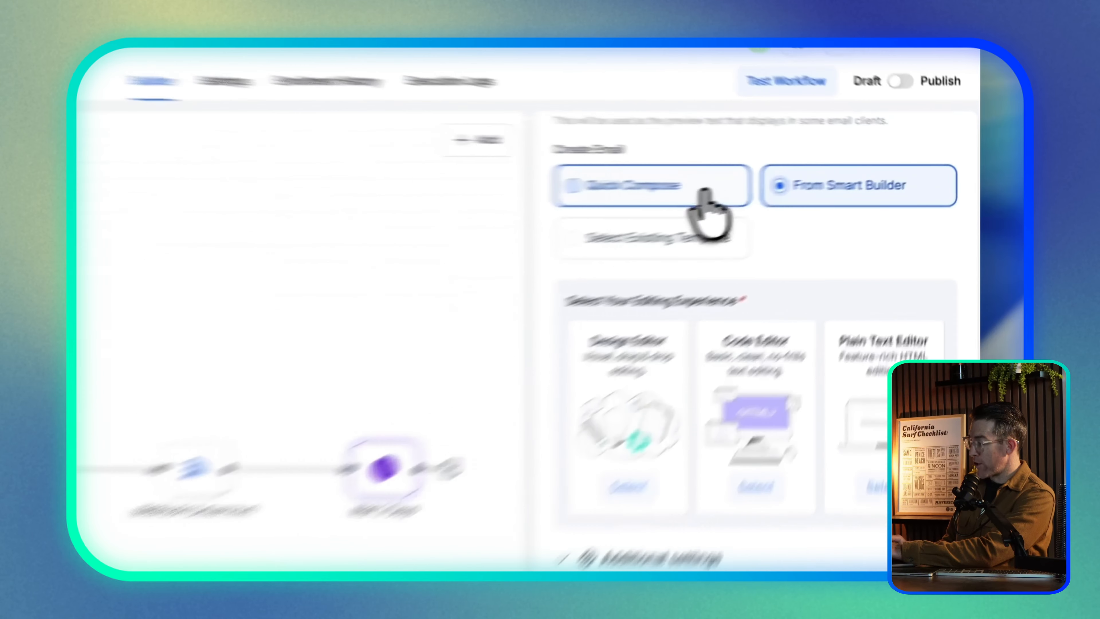
pyautogui.click(802, 177)
pyautogui.click(871, 175)
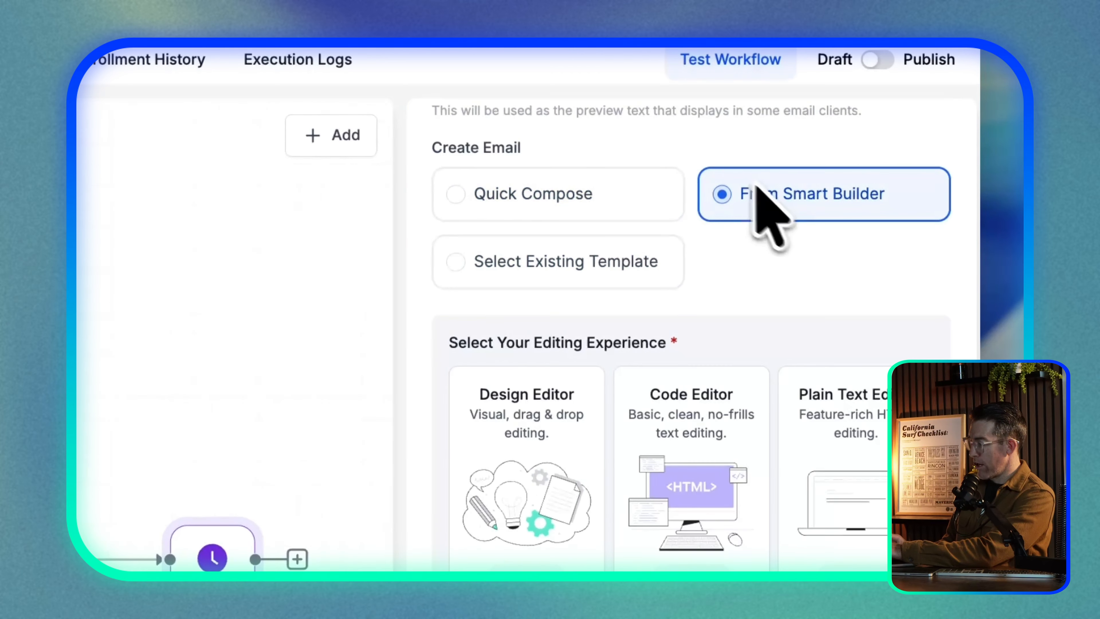
pyautogui.click(596, 264)
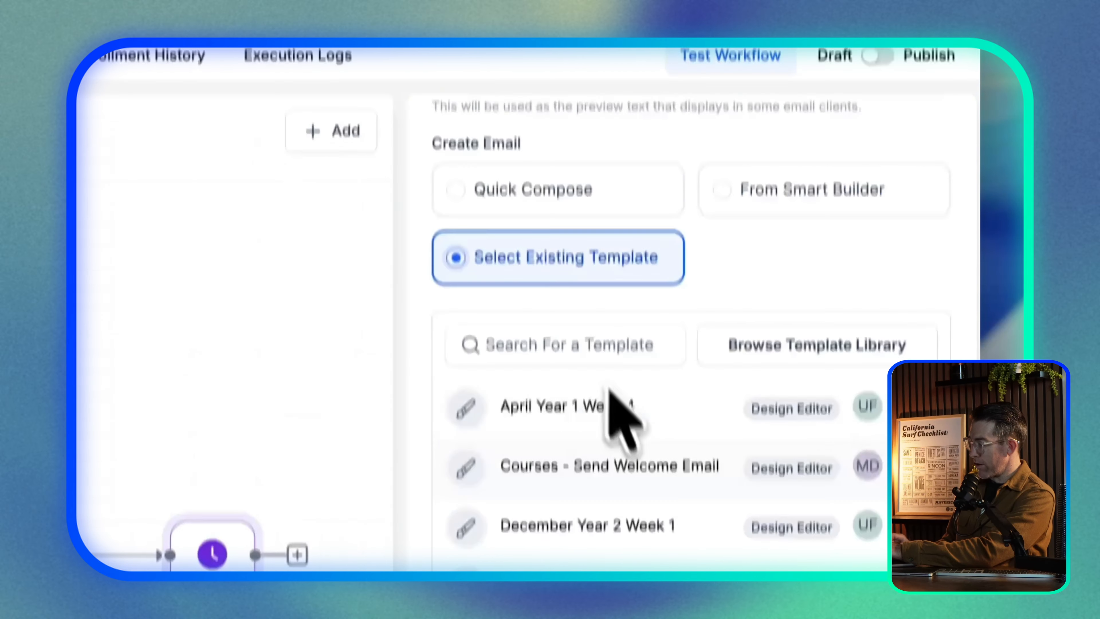
pyautogui.click(806, 208)
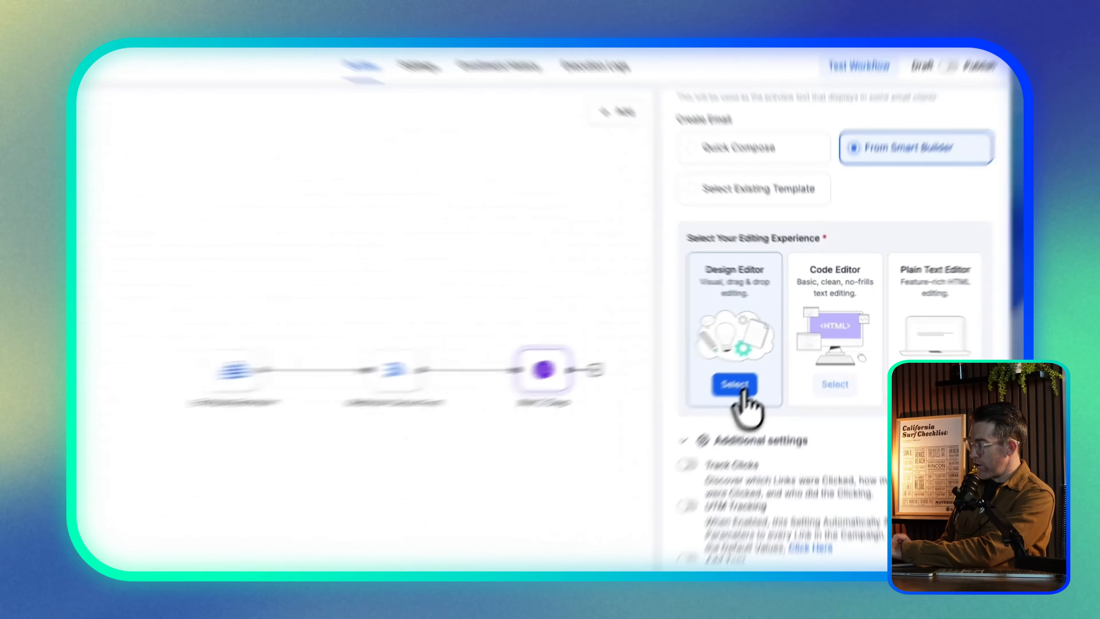
pyautogui.click(758, 369)
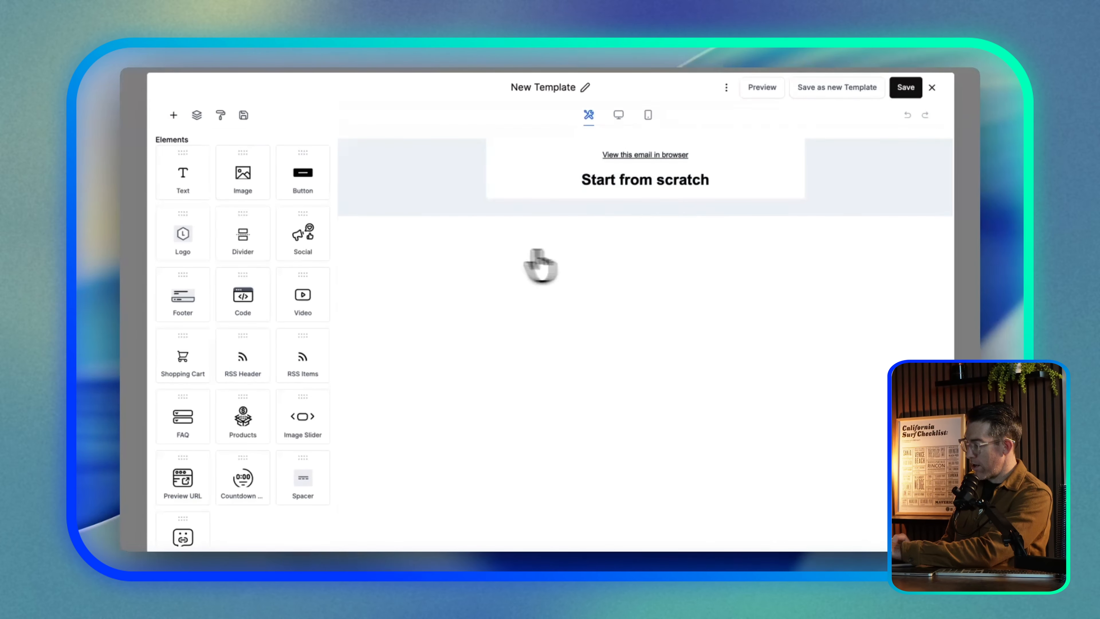
pyautogui.click(931, 87)
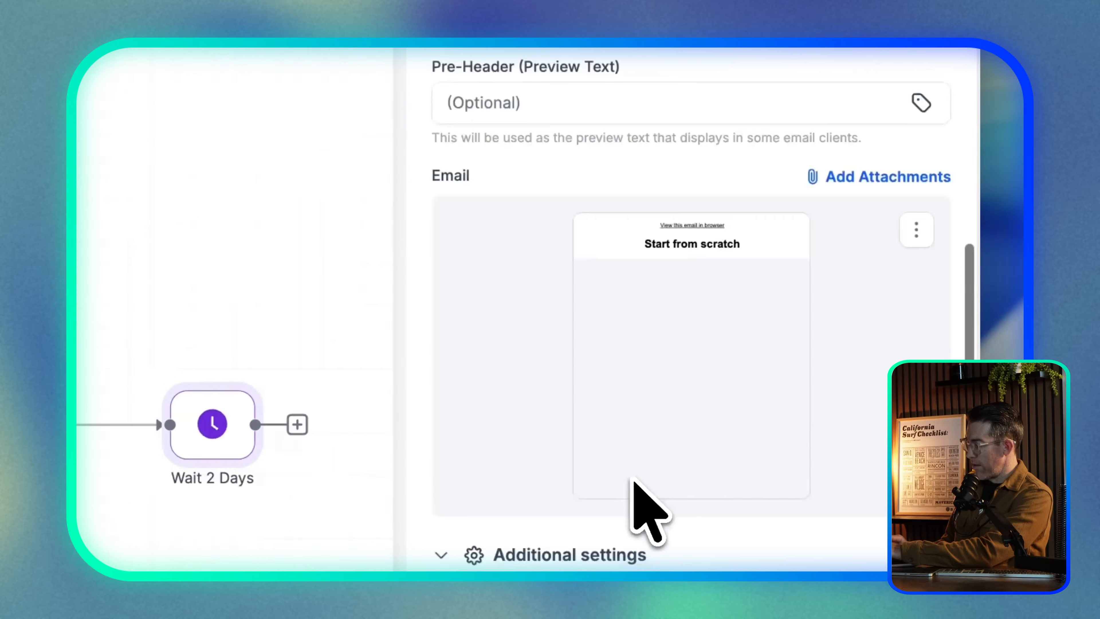
pyautogui.scroll(-6, 633, 479)
pyautogui.scroll(4, 677, 263)
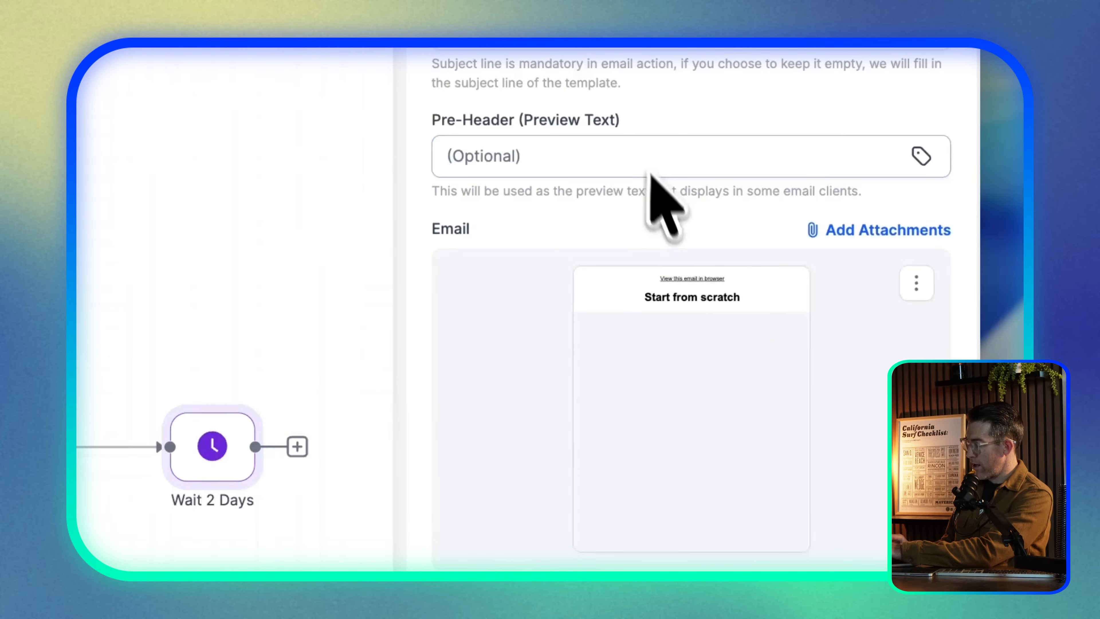
pyautogui.click(917, 273)
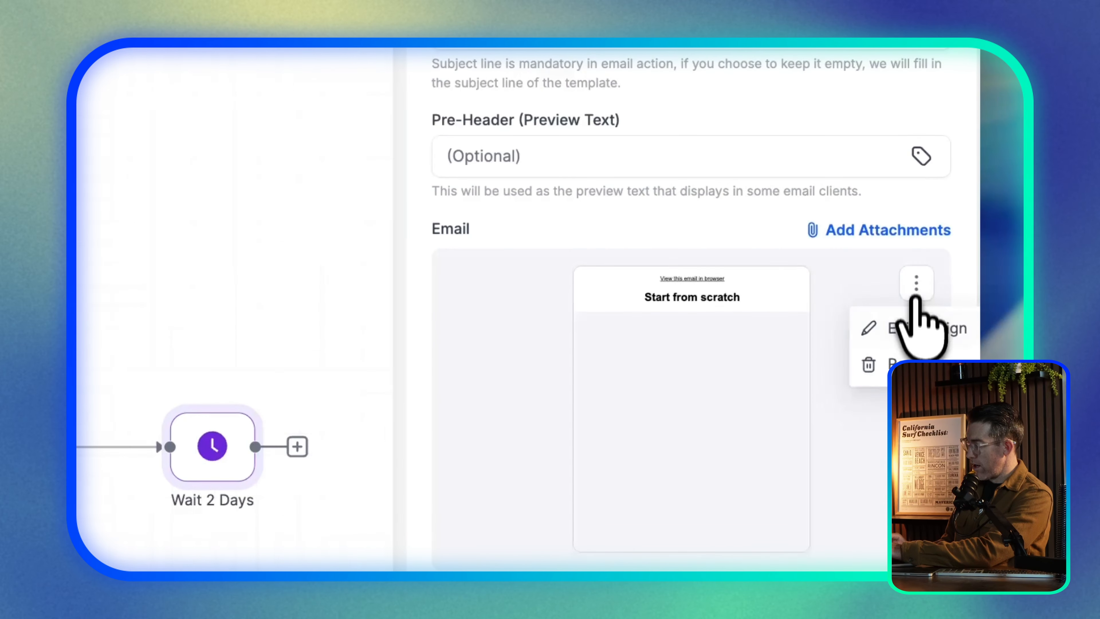
pyautogui.click(907, 363)
pyautogui.click(819, 247)
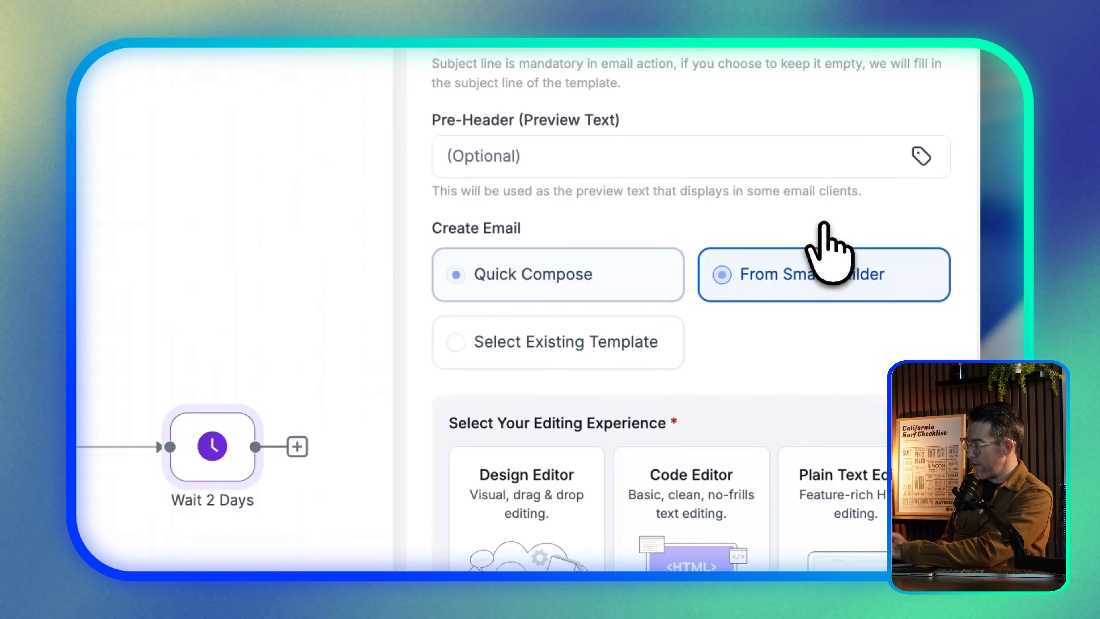
pyautogui.scroll(-4, 730, 356)
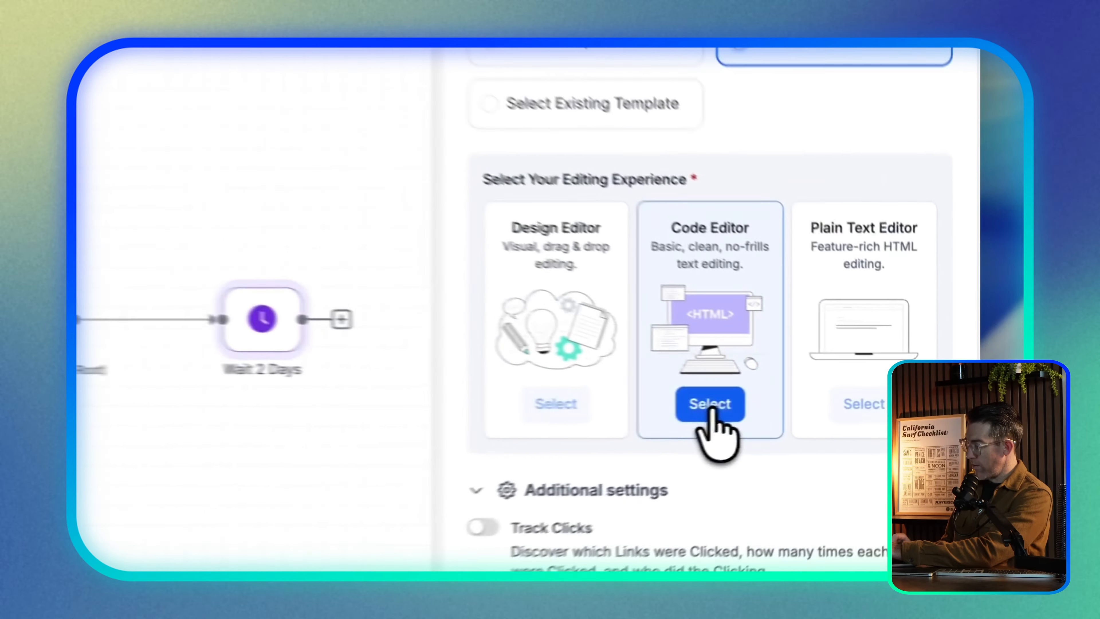
# Open the HTML code editor and select and clear lines of the sample code
pyautogui.click(836, 402)
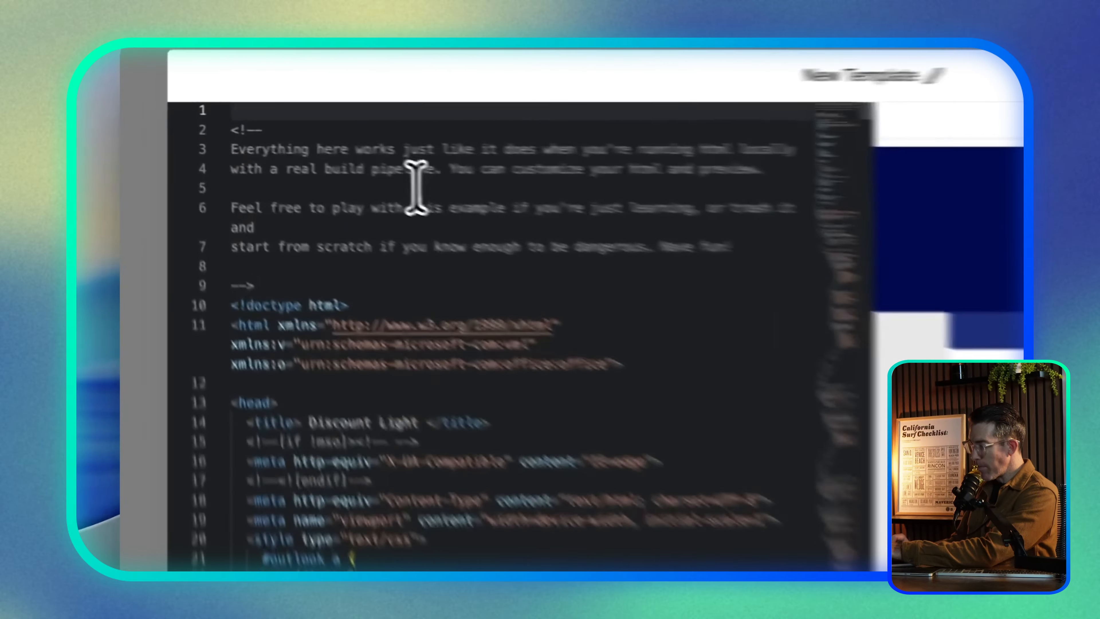
pyautogui.click(303, 151)
pyautogui.moveTo(250, 157); pyautogui.dragTo(500, 468)
pyautogui.click(637, 289)
pyautogui.scroll(-1, 635, 317)
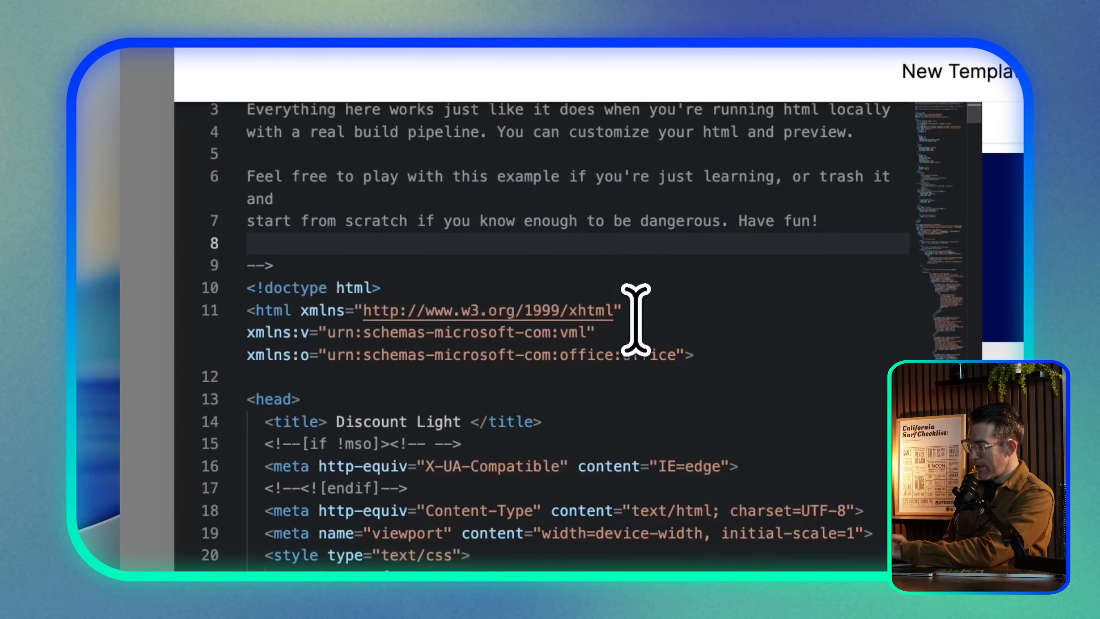
pyautogui.scroll(-20, 636, 320)
pyautogui.scroll(10, 635, 320)
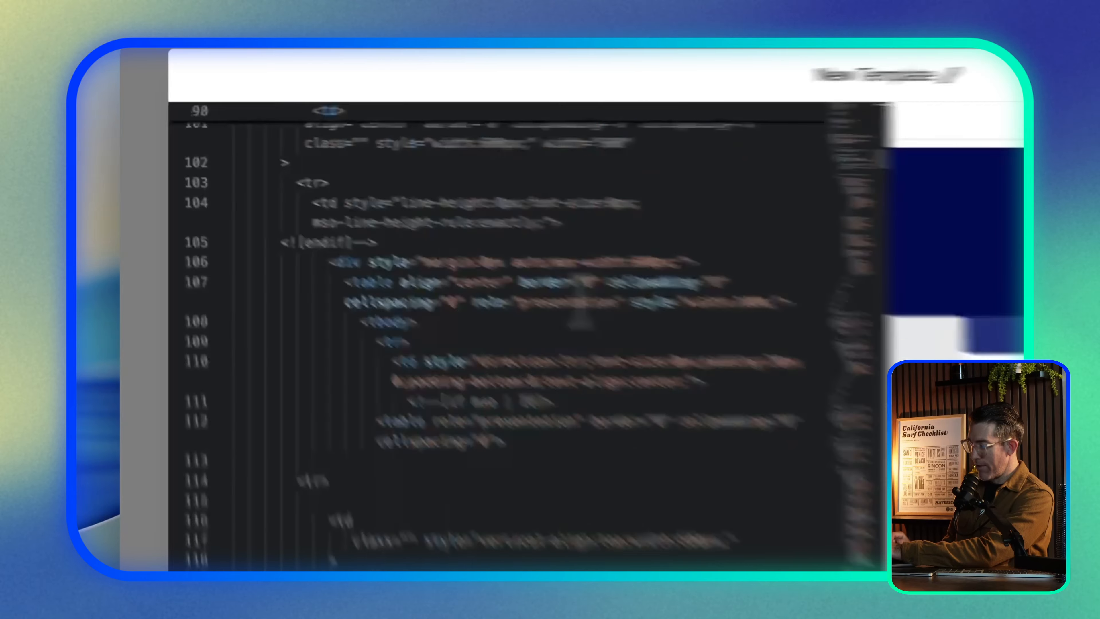
pyautogui.scroll(20, 580, 312)
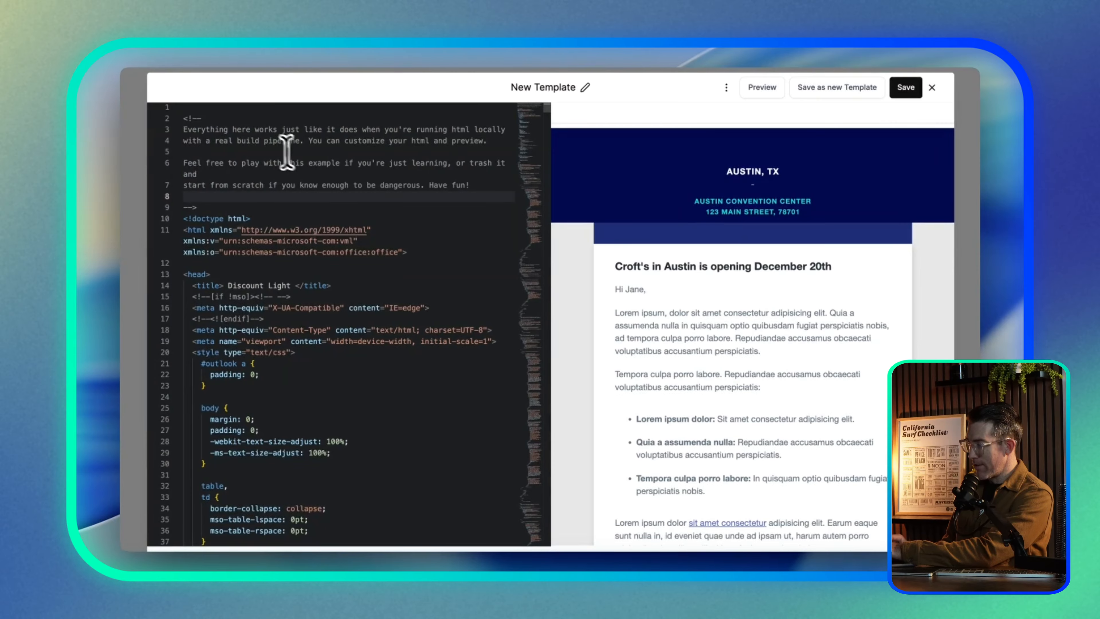
# Review the sample Austin HTML and save the template as 'New Template'
pyautogui.moveTo(188, 118); pyautogui.dragTo(264, 241)
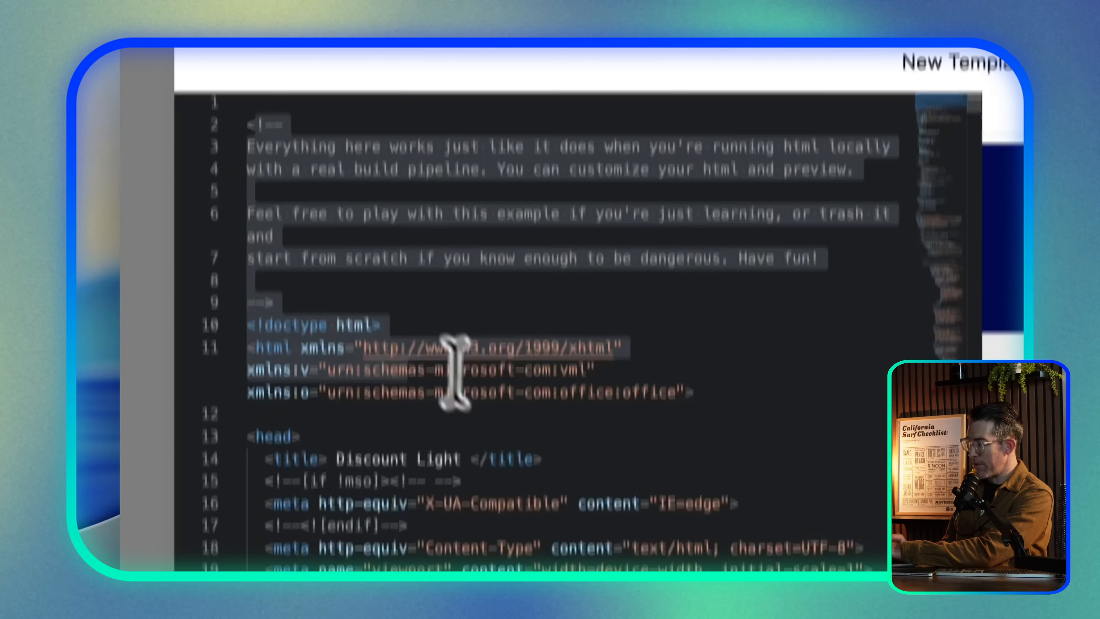
pyautogui.scroll(-3, 308, 330)
pyautogui.scroll(-20, 500, 353)
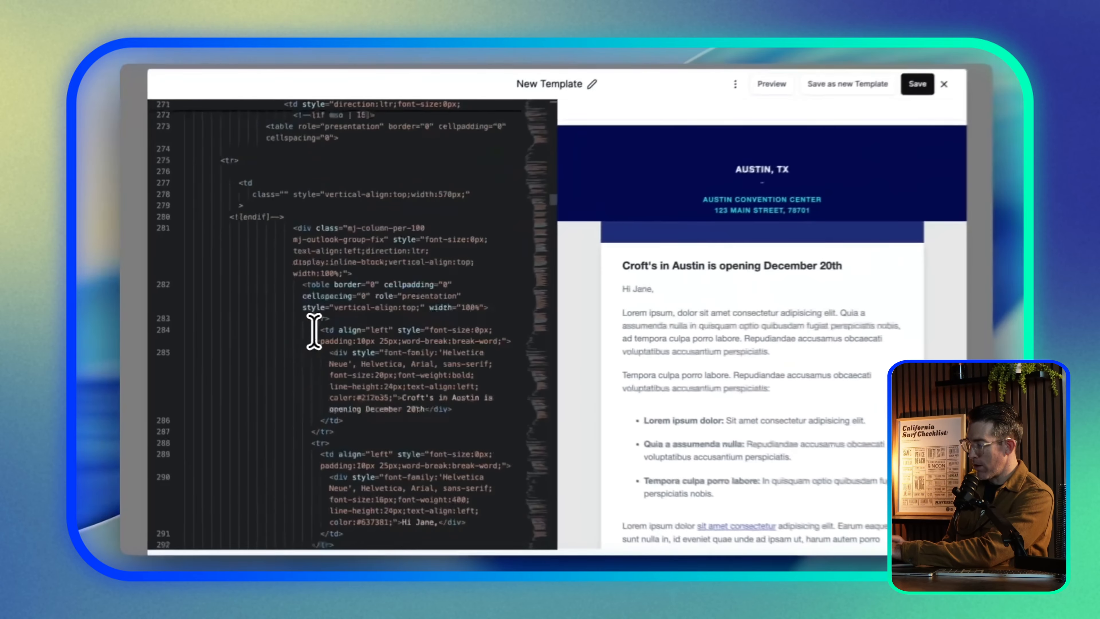
pyautogui.scroll(-20, 314, 330)
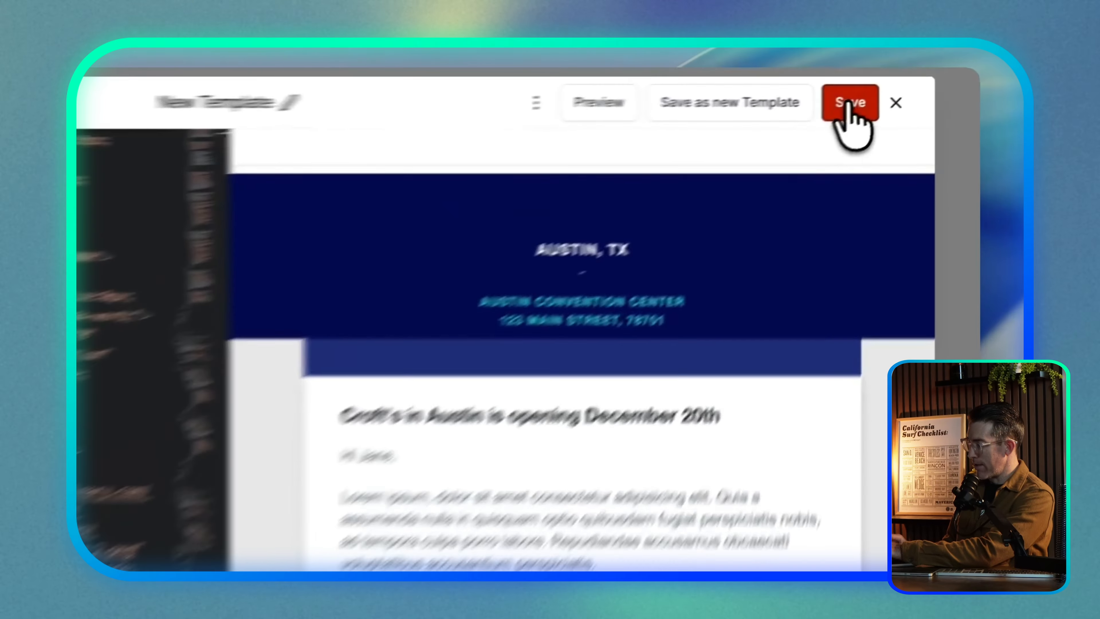
pyautogui.click(905, 87)
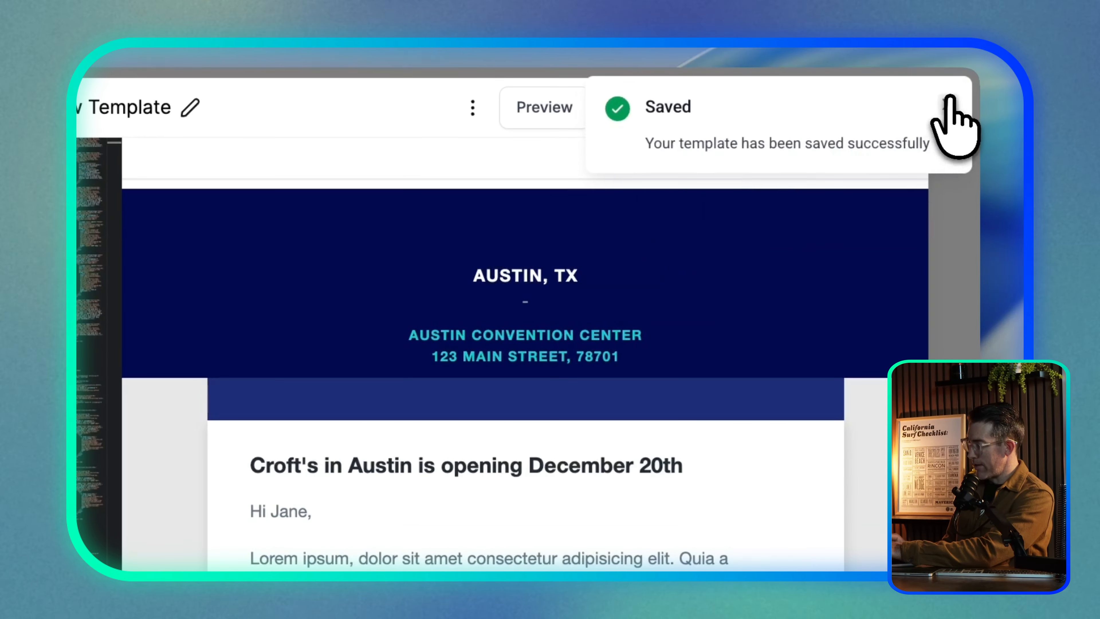
pyautogui.click(948, 100)
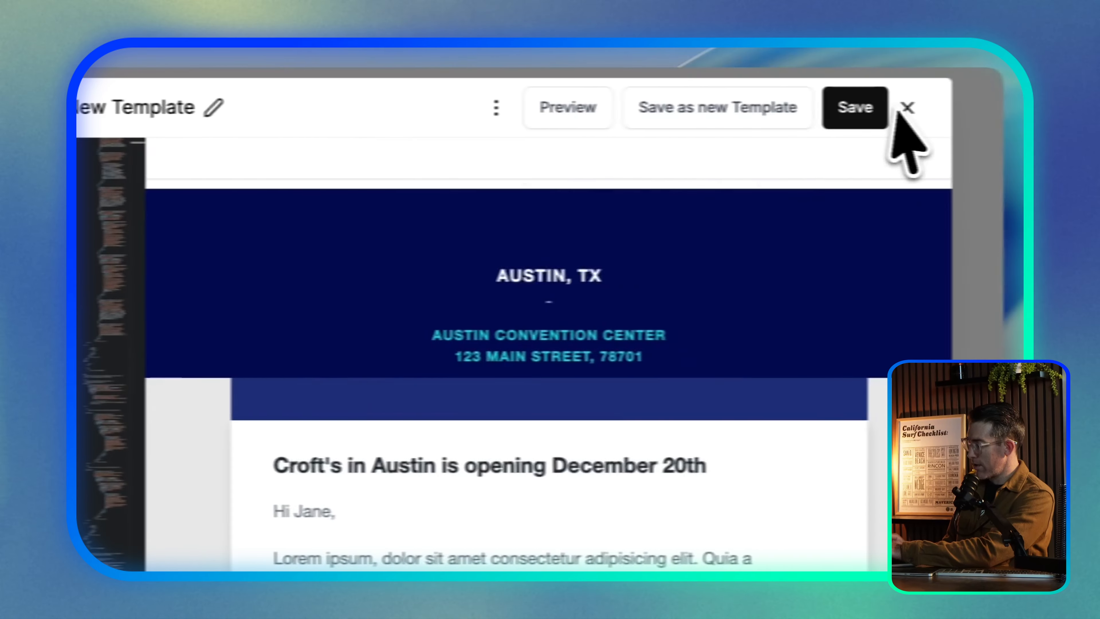
# Return to the Email step and turn on Track Clicks, UTM Tracking and Add Tags
pyautogui.click(883, 107)
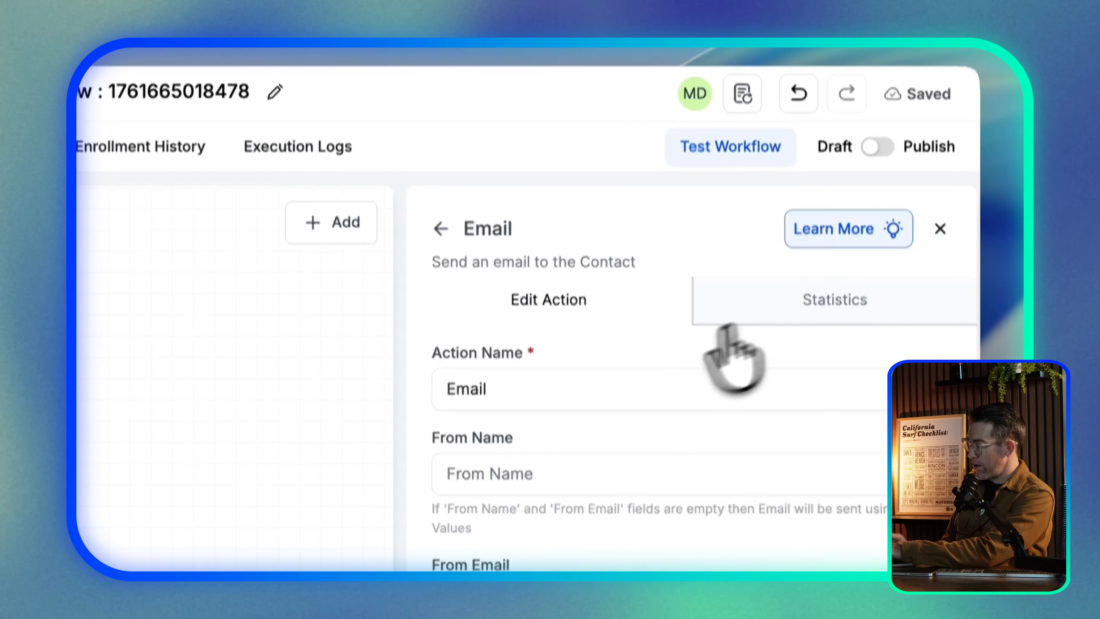
pyautogui.scroll(-10, 583, 446)
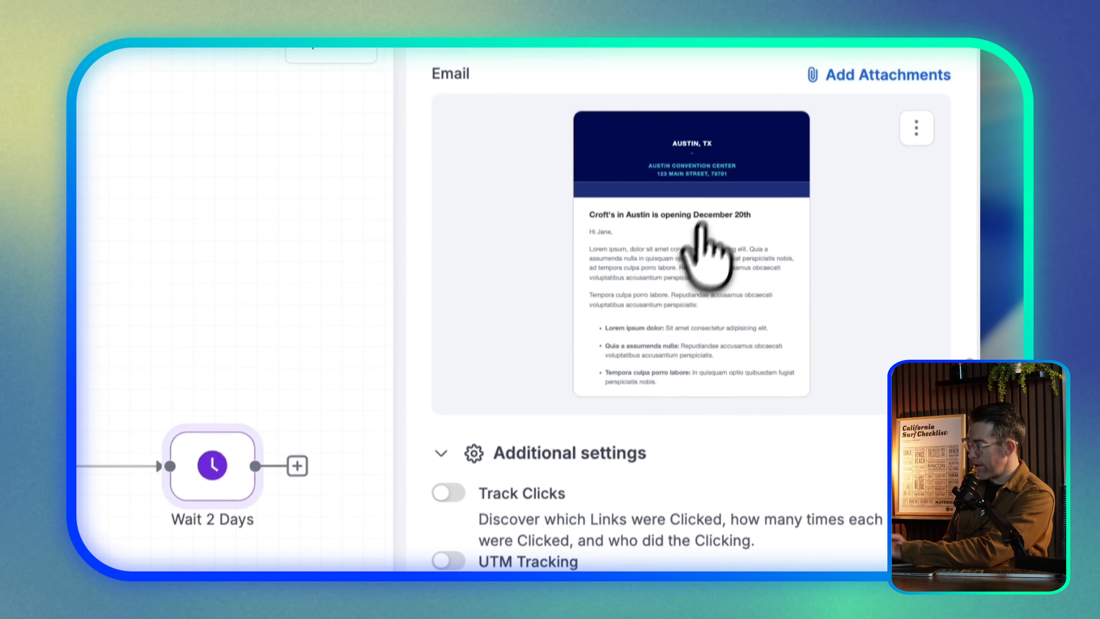
pyautogui.scroll(-5, 587, 329)
pyautogui.scroll(-2, 559, 477)
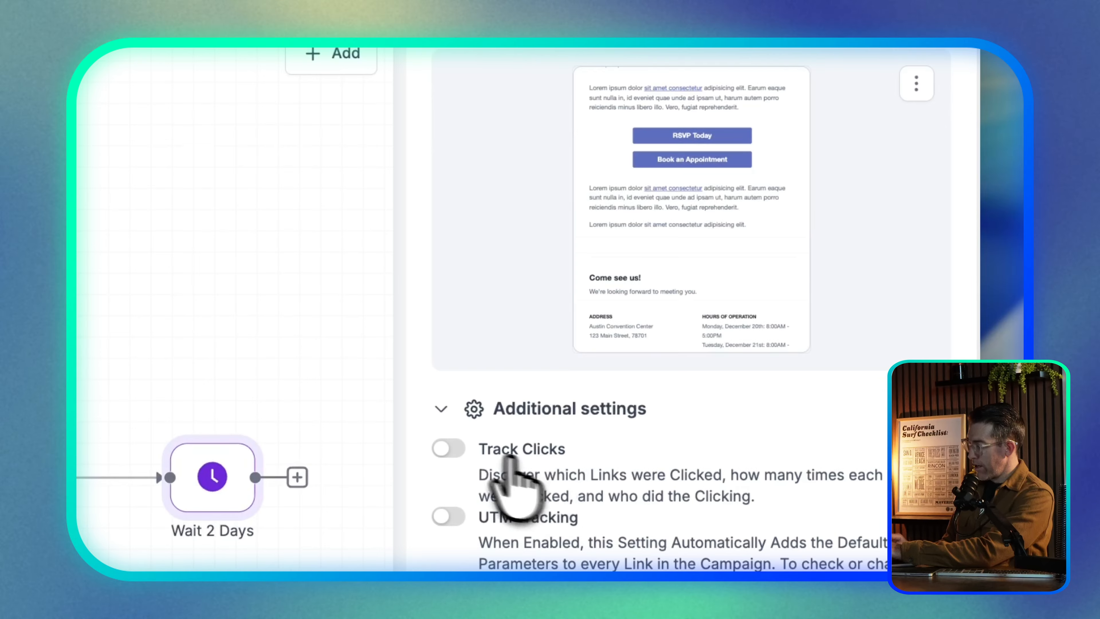
pyautogui.click(453, 448)
pyautogui.click(455, 517)
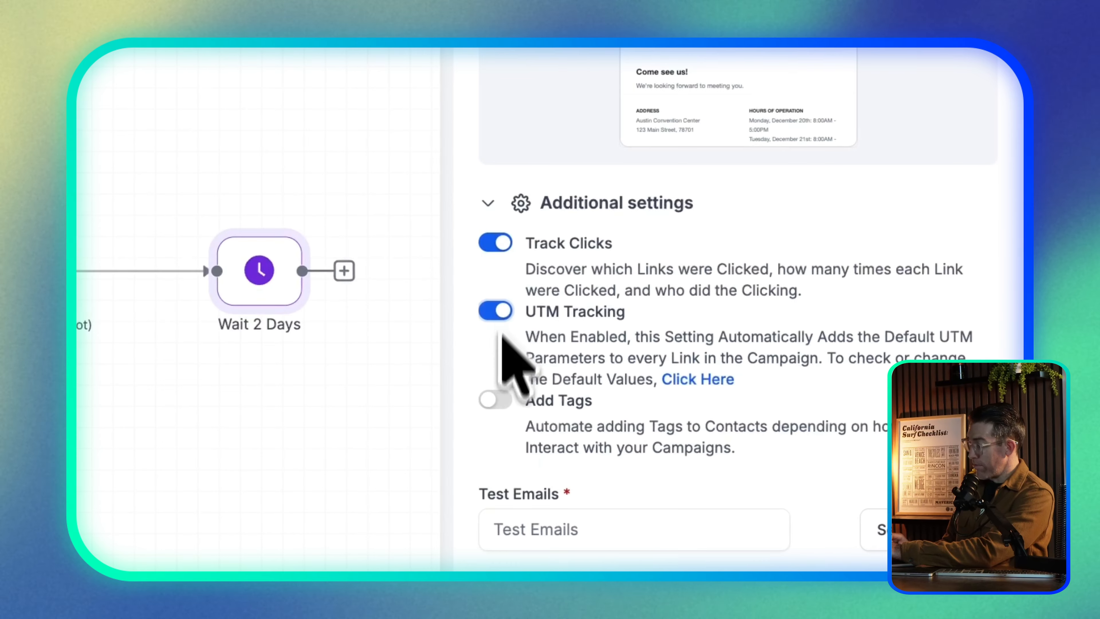
pyautogui.scroll(-1, 588, 412)
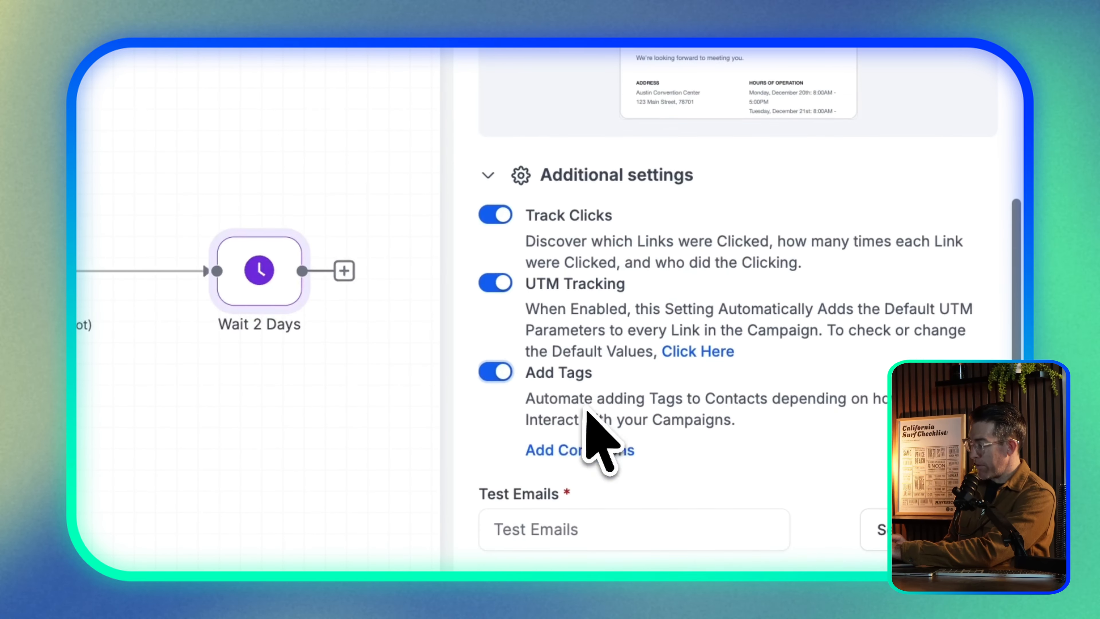
pyautogui.click(502, 372)
pyautogui.scroll(1, 516, 355)
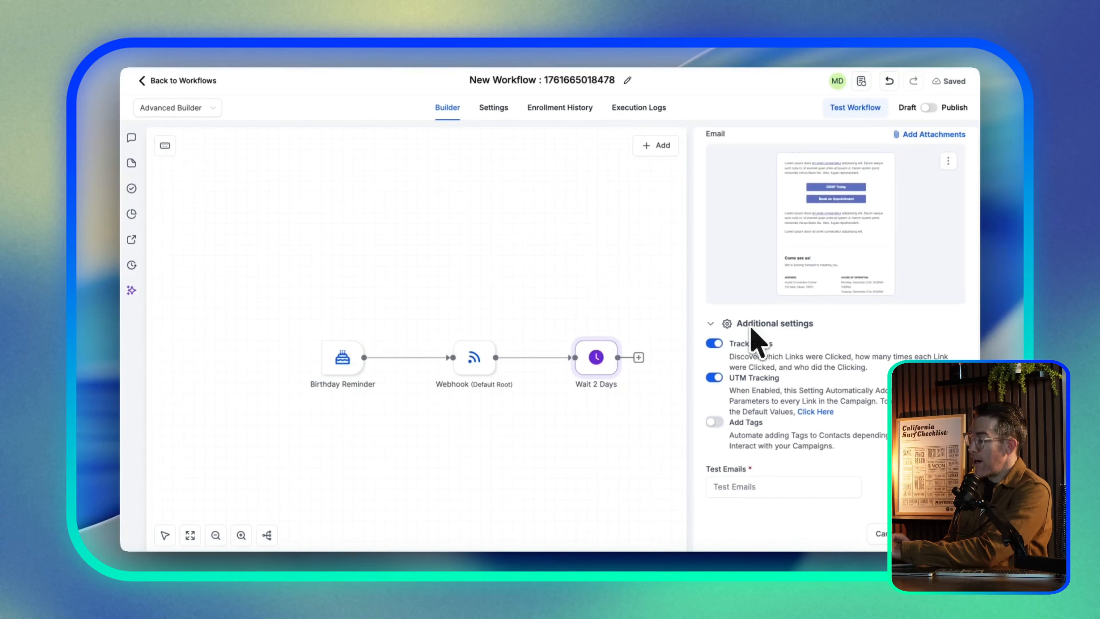
# Enter 'Happy Birthday' as the email subject and save the Email step
pyautogui.scroll(10, 797, 342)
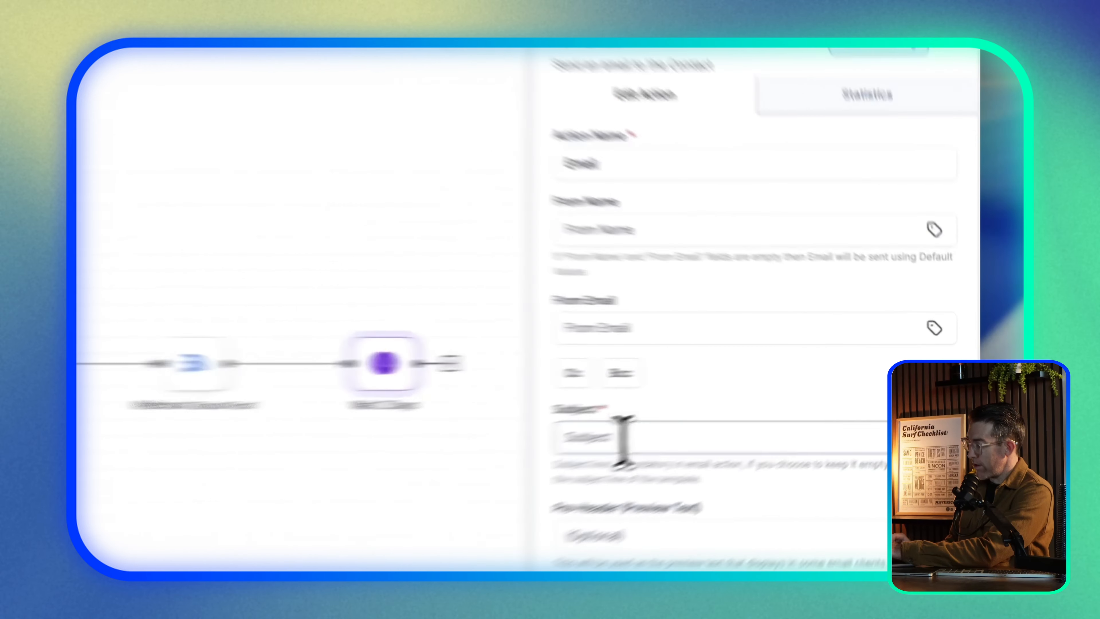
pyautogui.click(622, 440)
pyautogui.write('Happy')
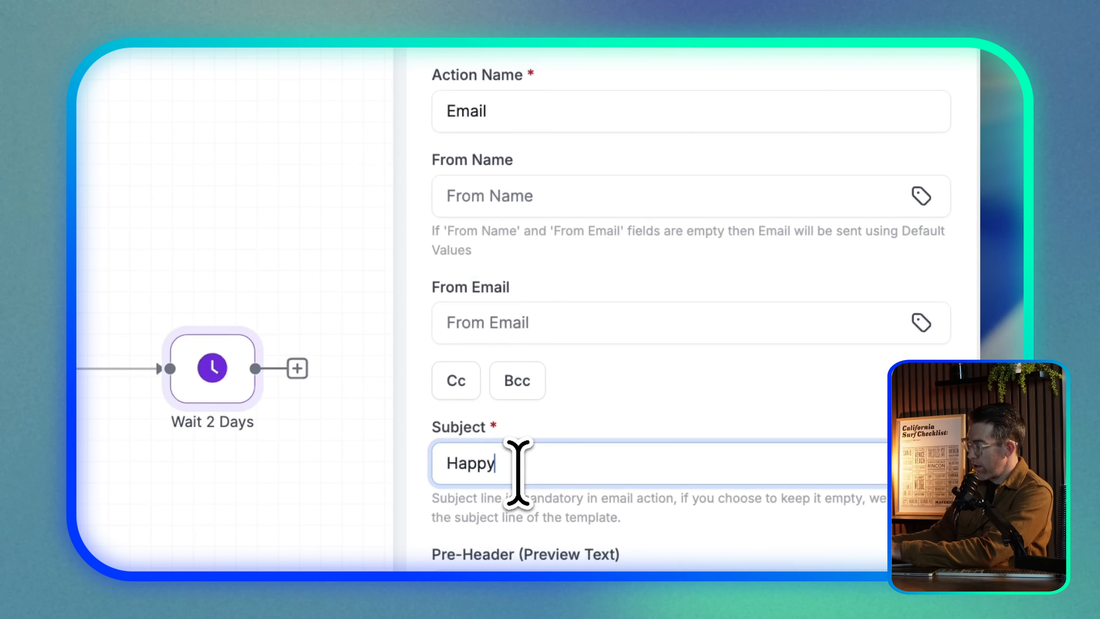
pyautogui.write(' Birthday')
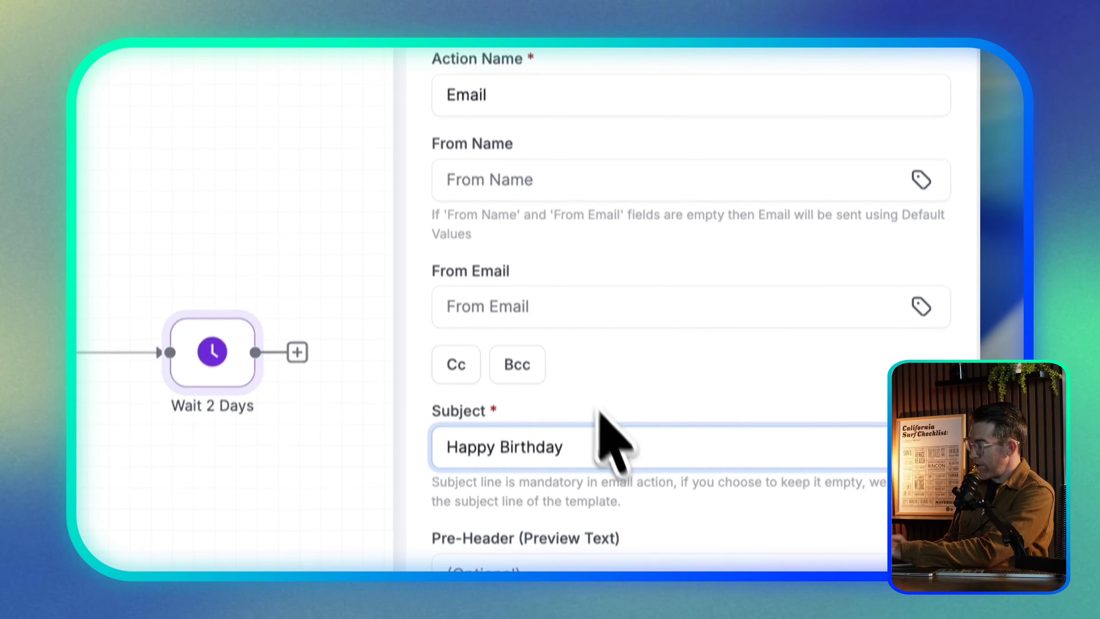
pyautogui.scroll(-10, 589, 388)
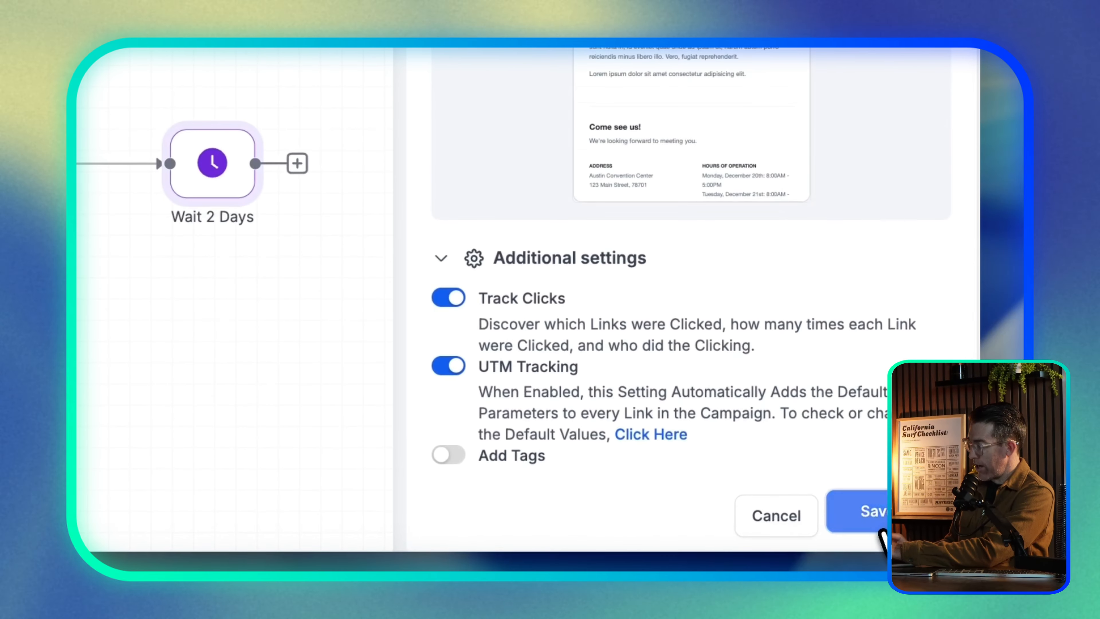
pyautogui.click(871, 534)
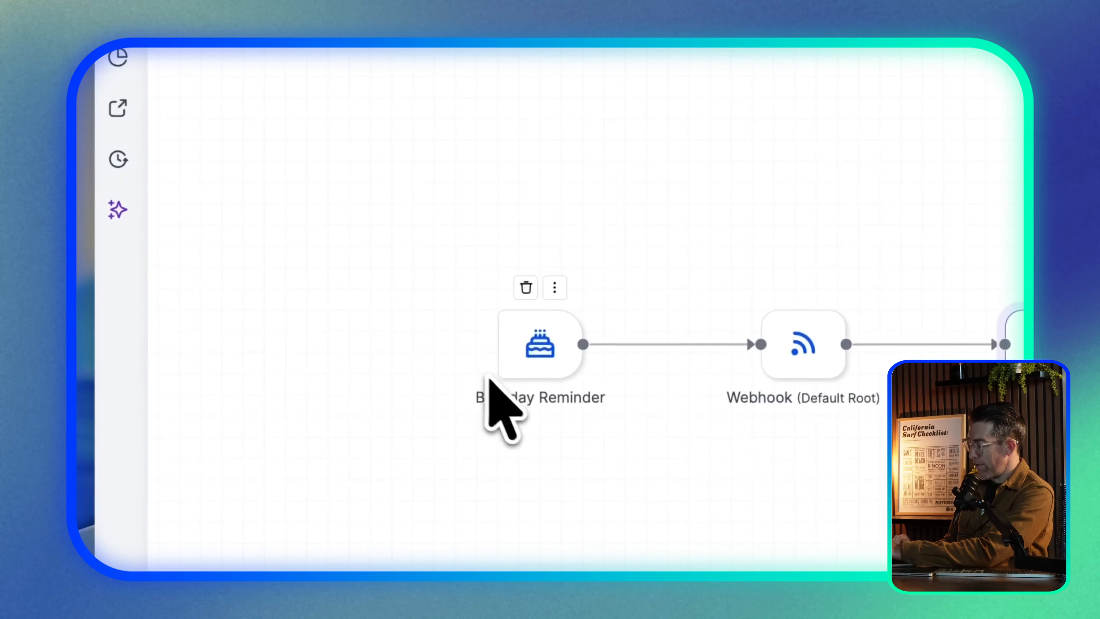
# Clear the canvas selection and open the + Add menu at top right
pyautogui.moveTo(537, 295); pyautogui.dragTo(629, 166)
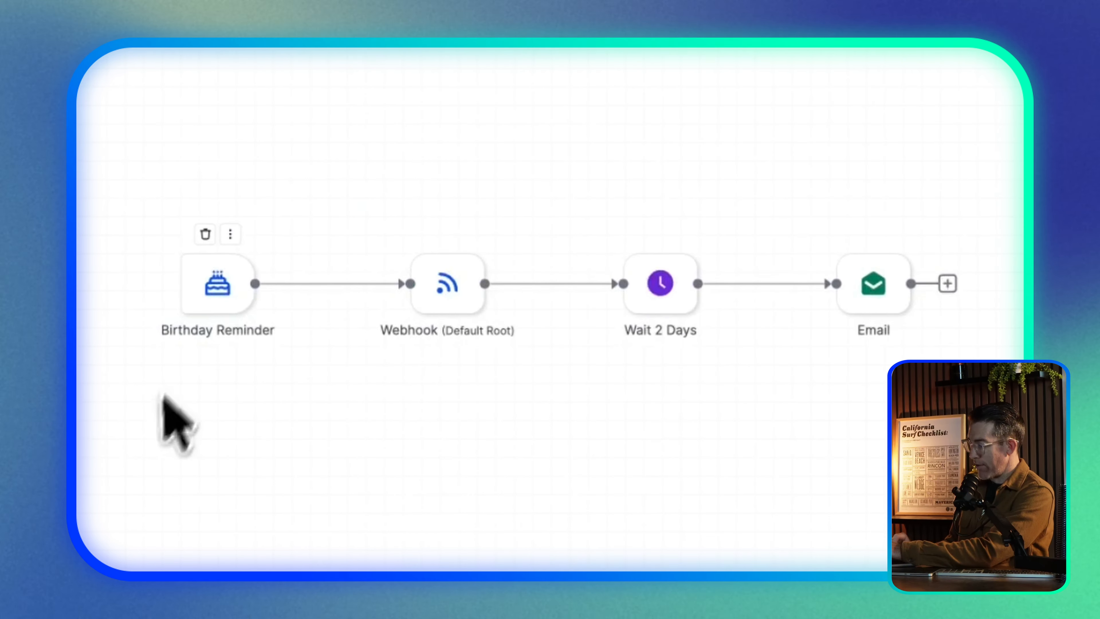
pyautogui.click(918, 216)
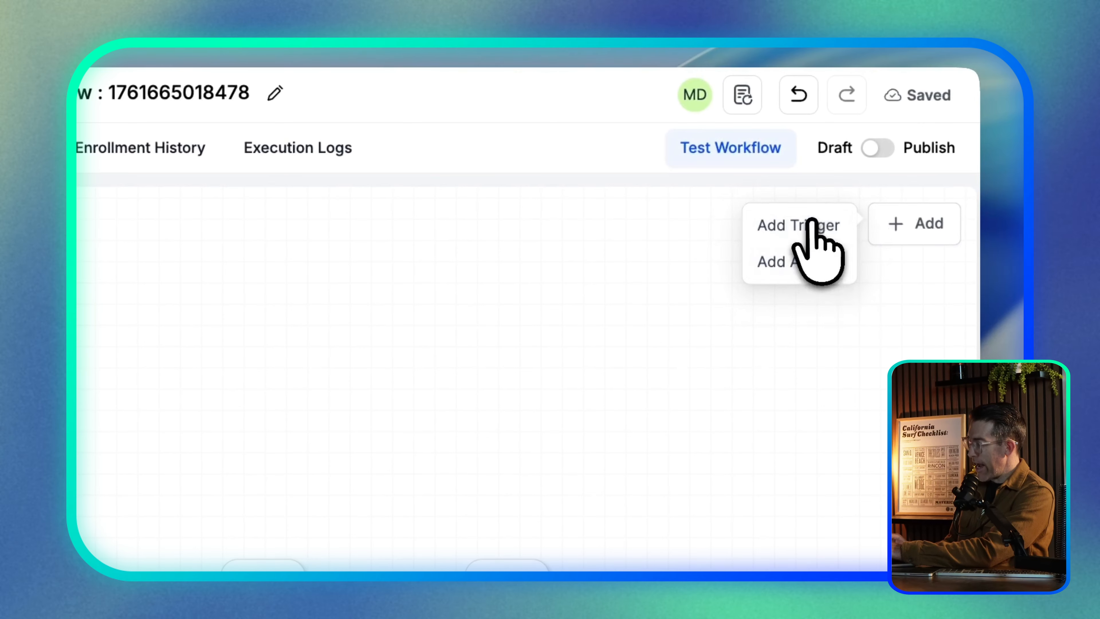
# Add a new Email Events trigger from the trigger list
pyautogui.click(803, 223)
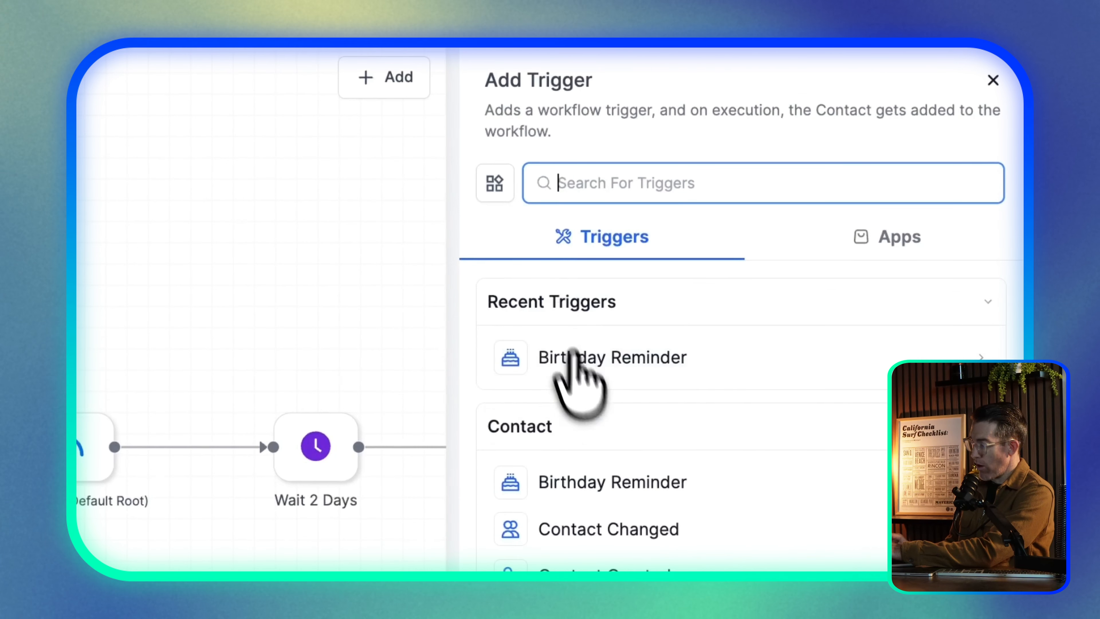
pyautogui.scroll(-3, 782, 369)
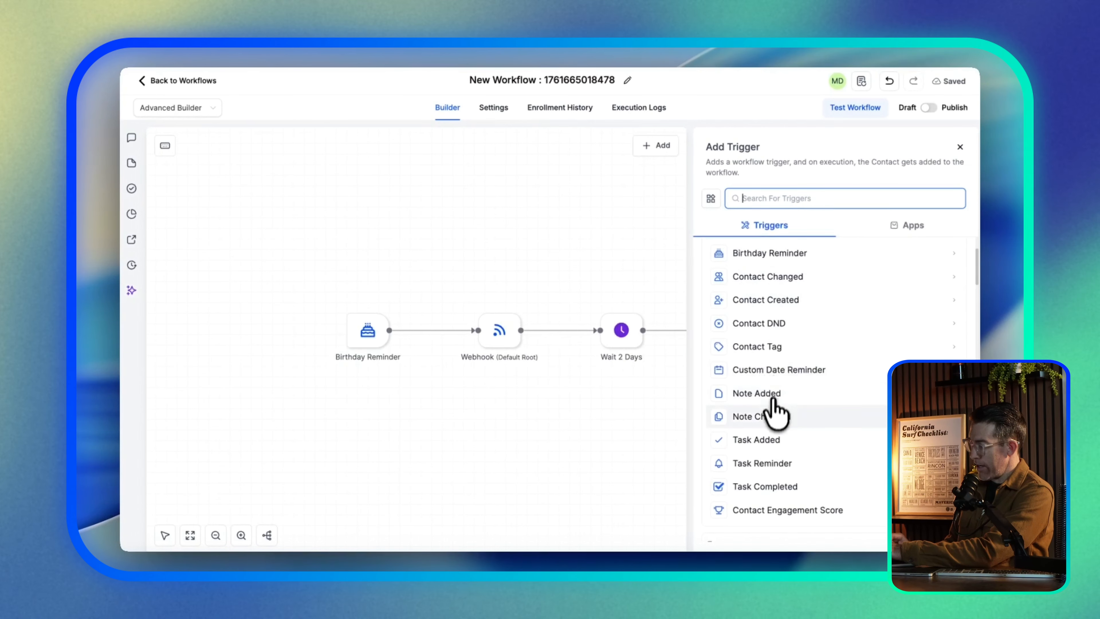
pyautogui.scroll(-5, 775, 414)
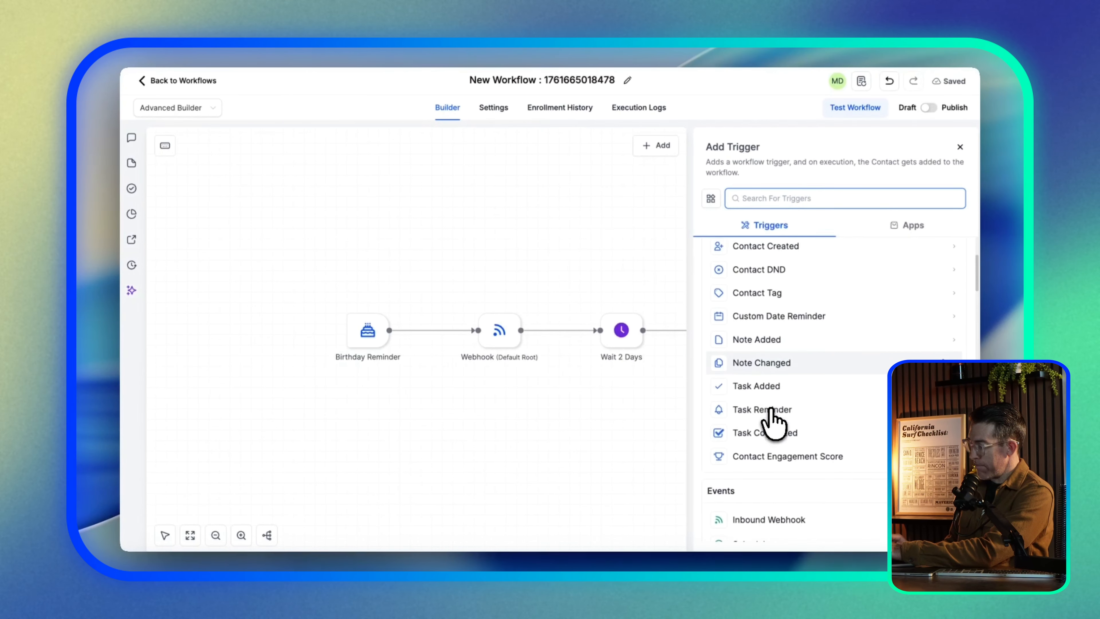
pyautogui.scroll(3, 773, 422)
pyautogui.scroll(3, 771, 399)
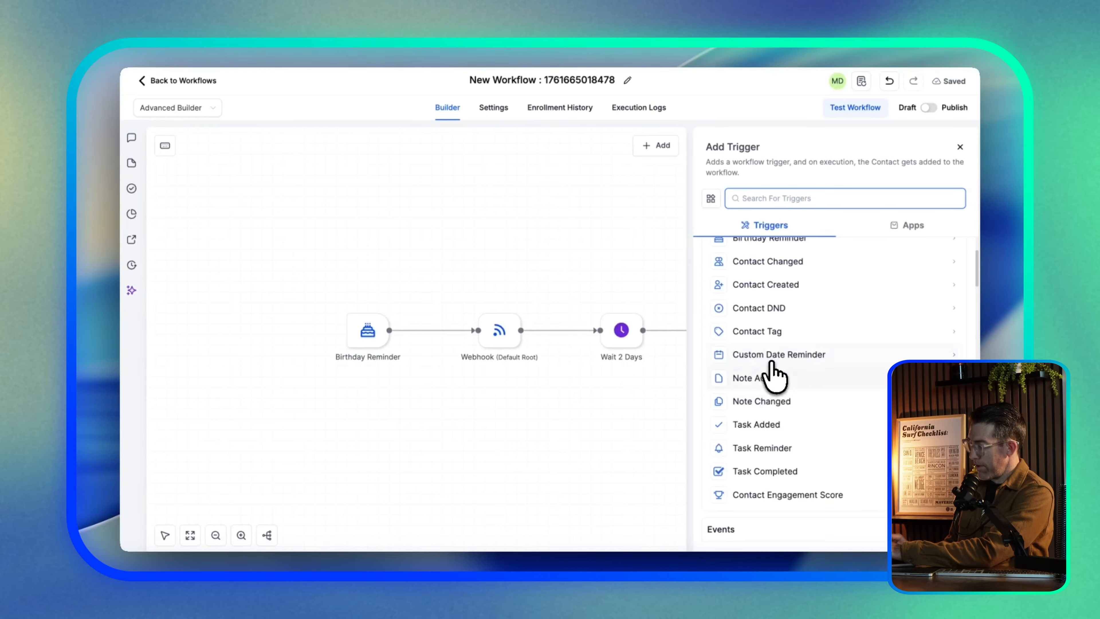
pyautogui.scroll(-4, 769, 384)
pyautogui.scroll(-5, 769, 386)
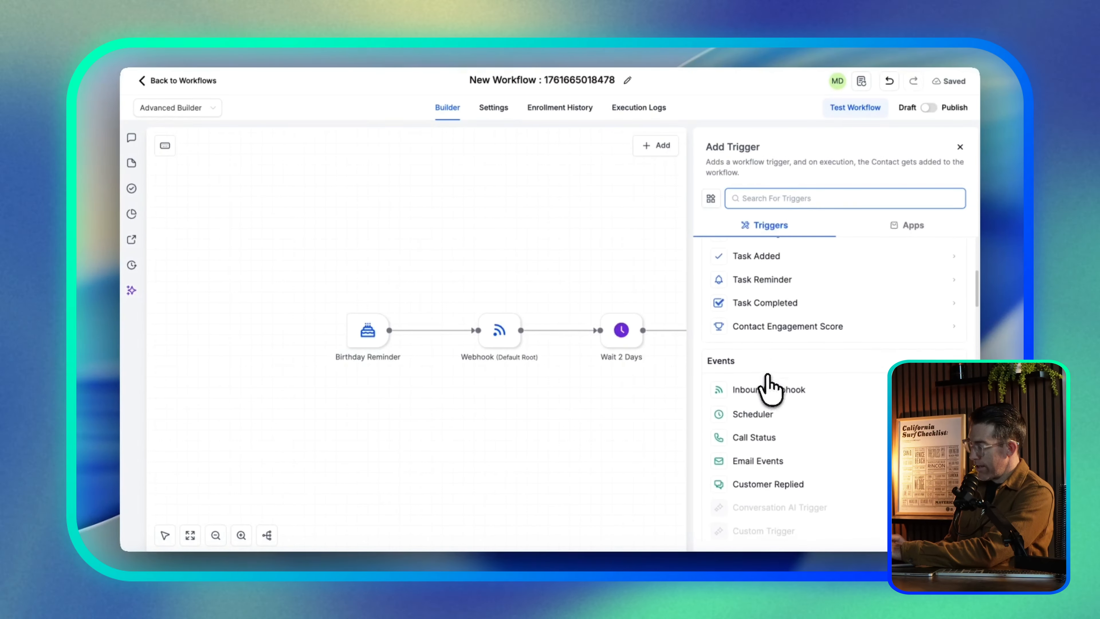
pyautogui.scroll(-1, 768, 376)
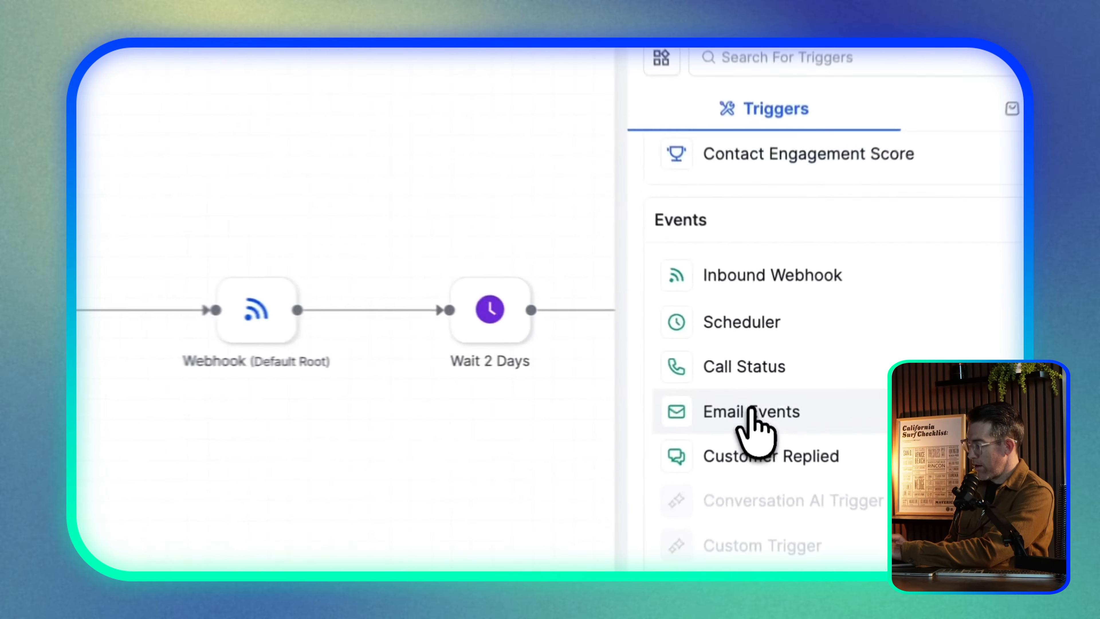
pyautogui.click(763, 384)
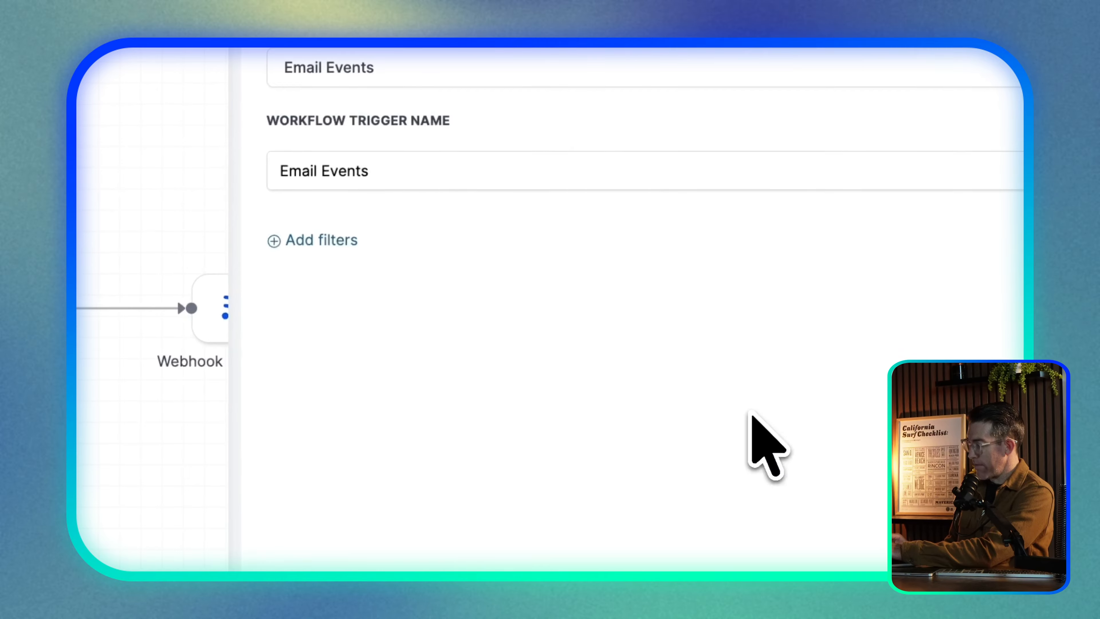
# Add an In workflow filter, rename the workflow 'Birthday Reminder', and close the trigger panel
pyautogui.click(350, 227)
pyautogui.click(372, 246)
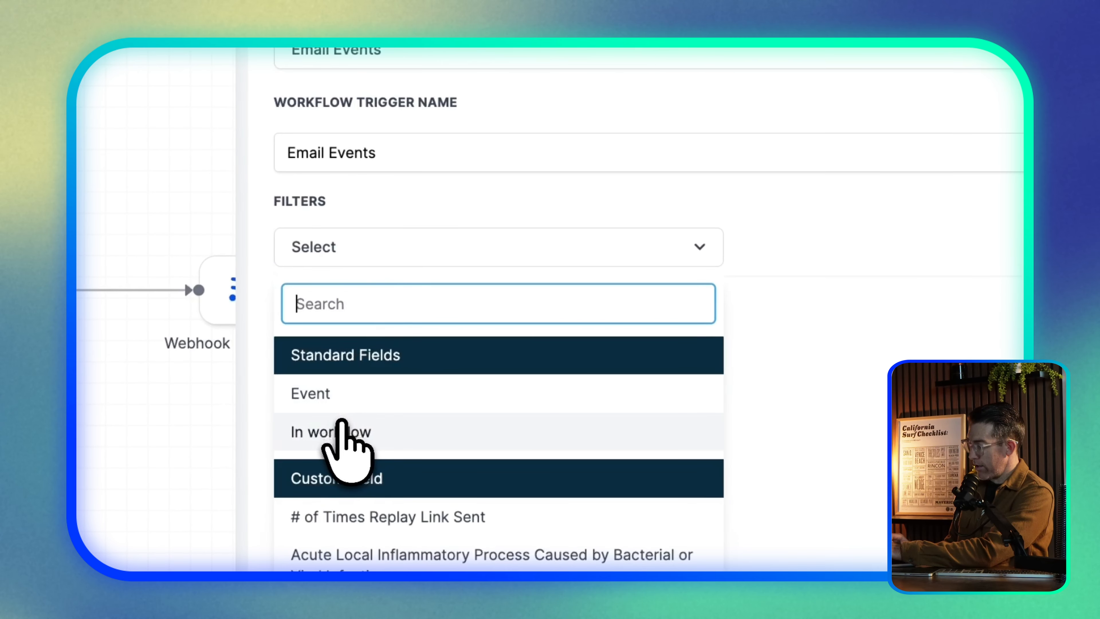
pyautogui.click(342, 431)
pyautogui.click(788, 245)
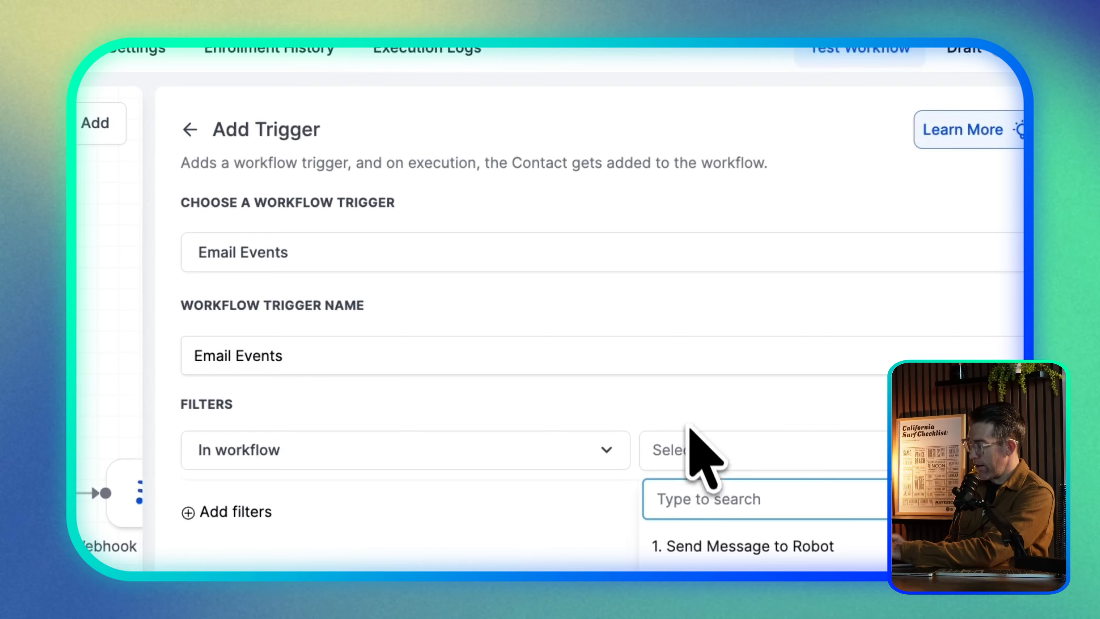
pyautogui.click(484, 75)
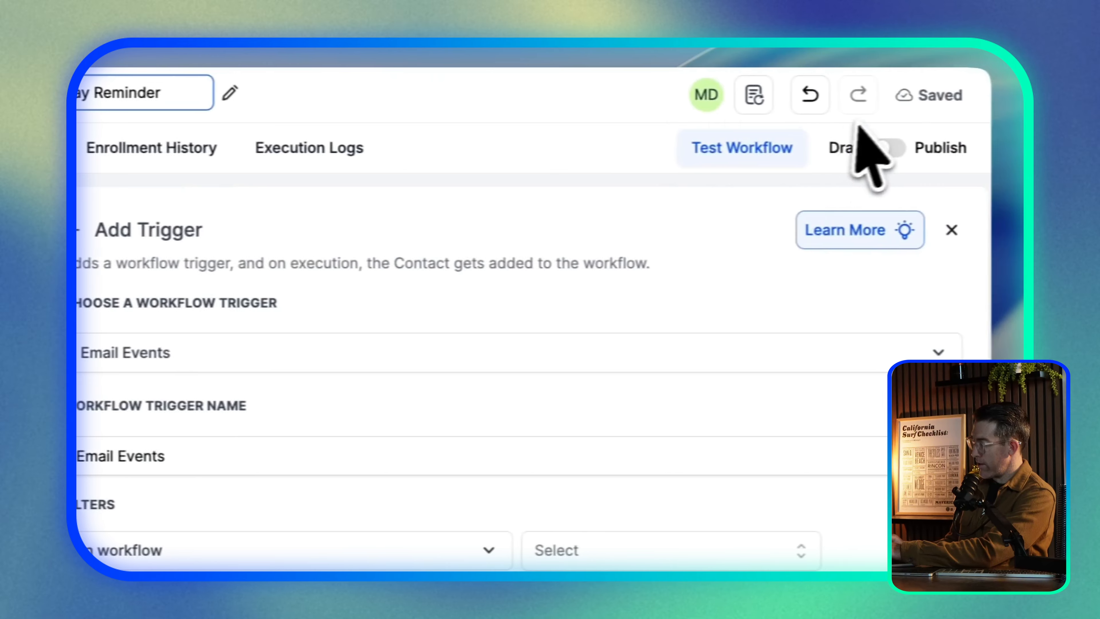
pyautogui.click(941, 231)
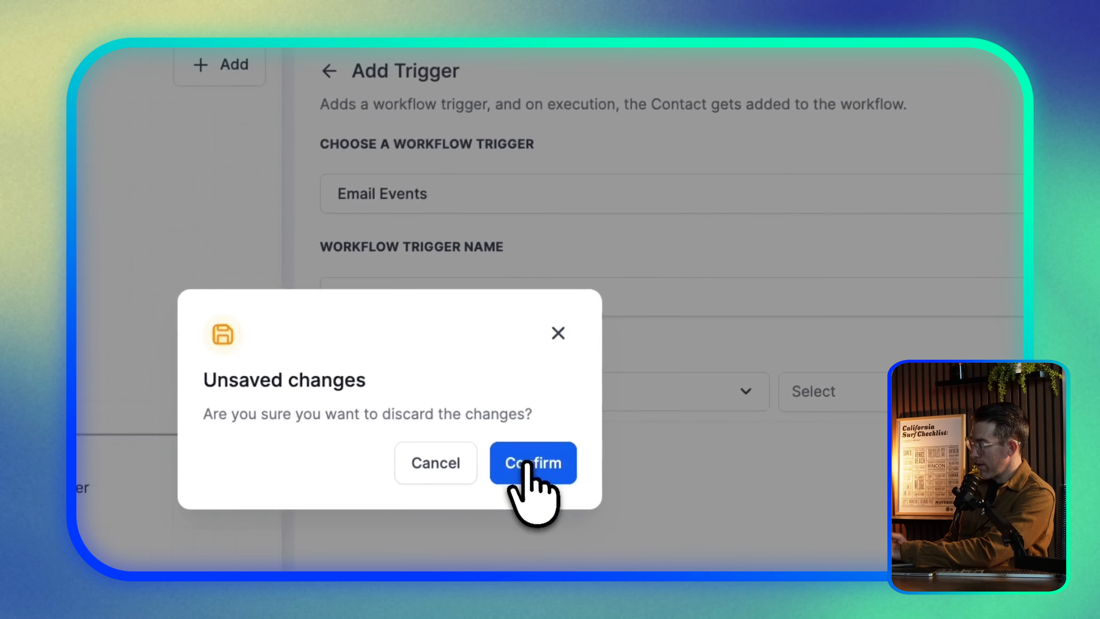
# Confirm discarding the unsaved Email Events trigger, then bring up the + Add choices
pyautogui.click(383, 570)
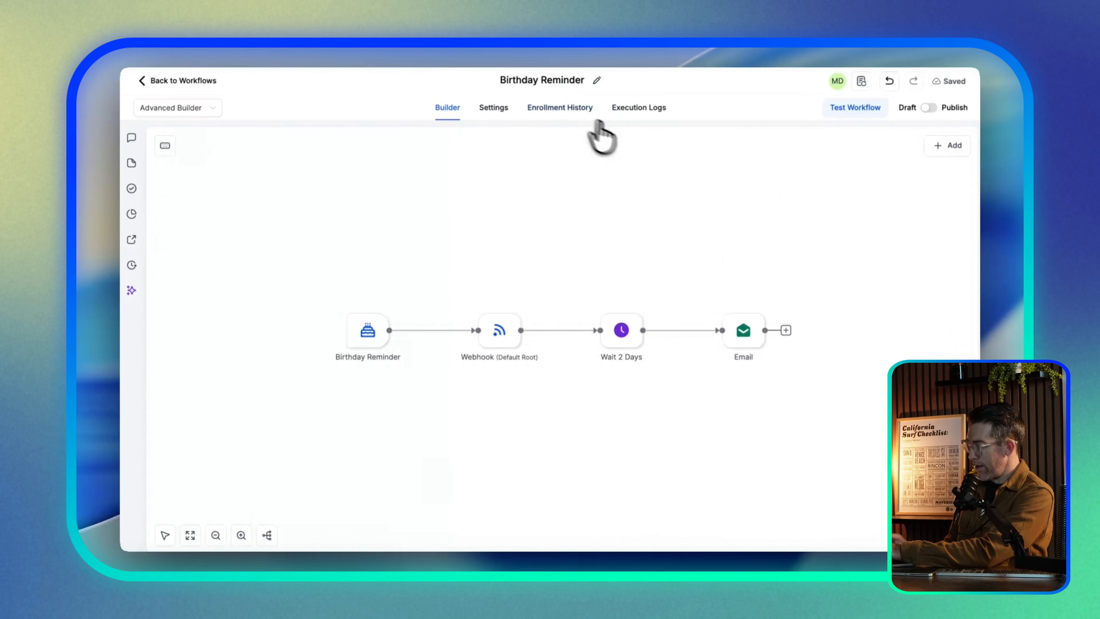
pyautogui.click(948, 146)
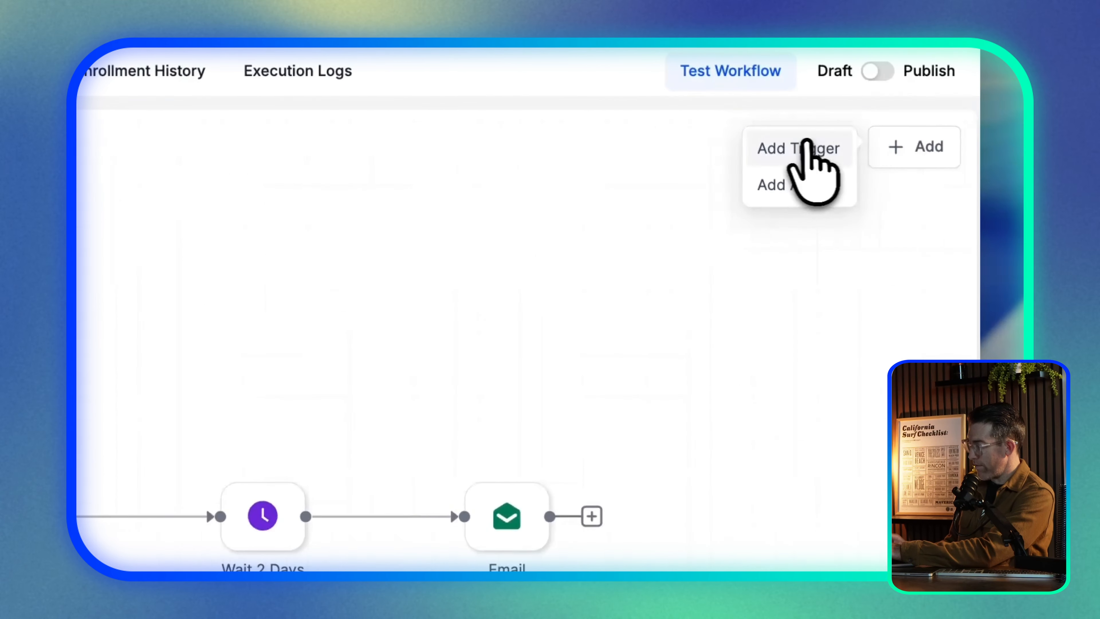
# Start a new trigger and choose Email Events
pyautogui.click(895, 148)
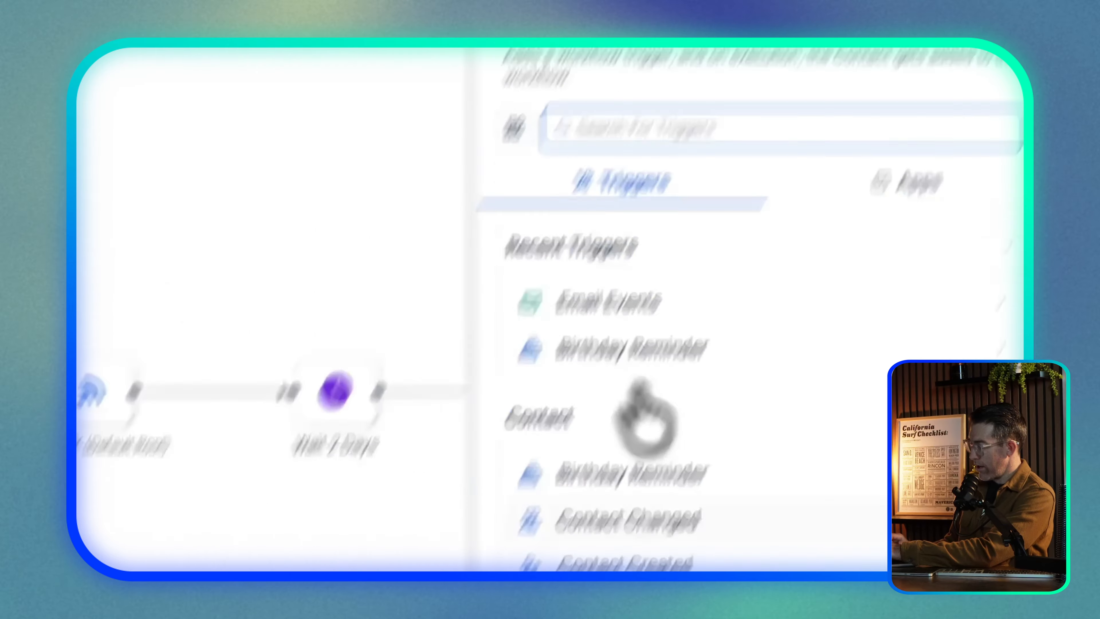
pyautogui.scroll(-10, 559, 477)
pyautogui.scroll(-3, 719, 477)
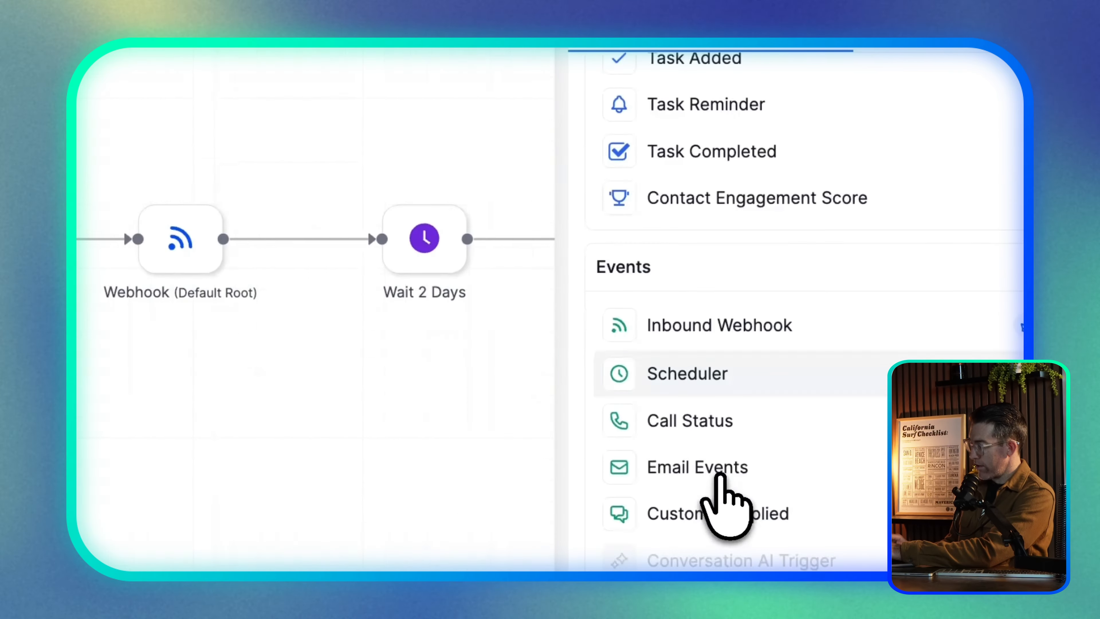
pyautogui.click(702, 461)
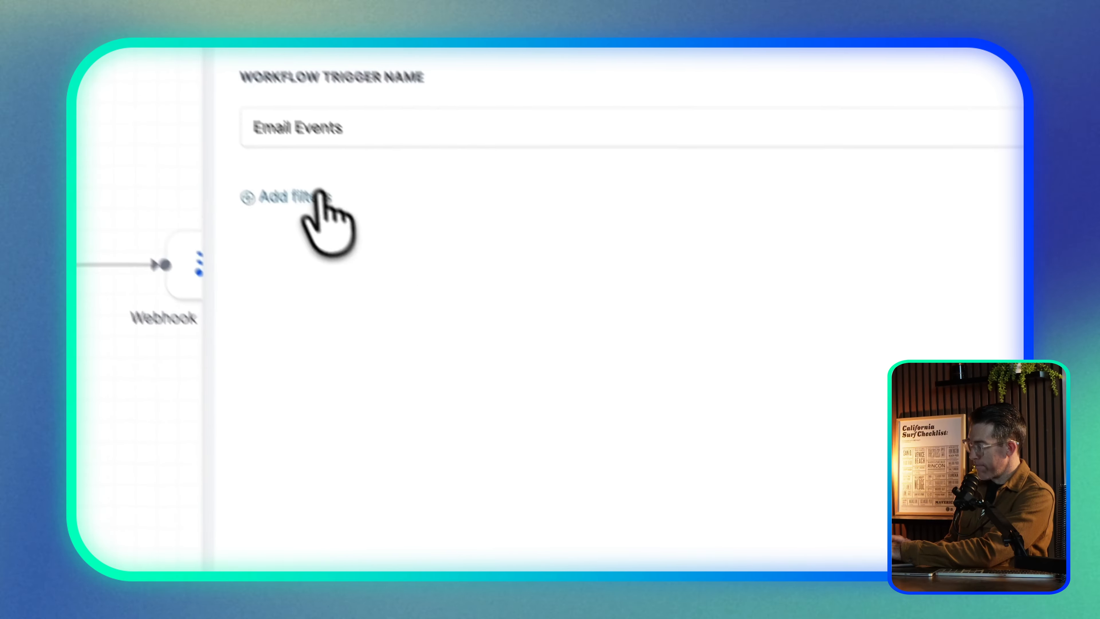
# Add an In workflow filter, search workflows for 'birthd', and try saving the trigger
pyautogui.click(320, 194)
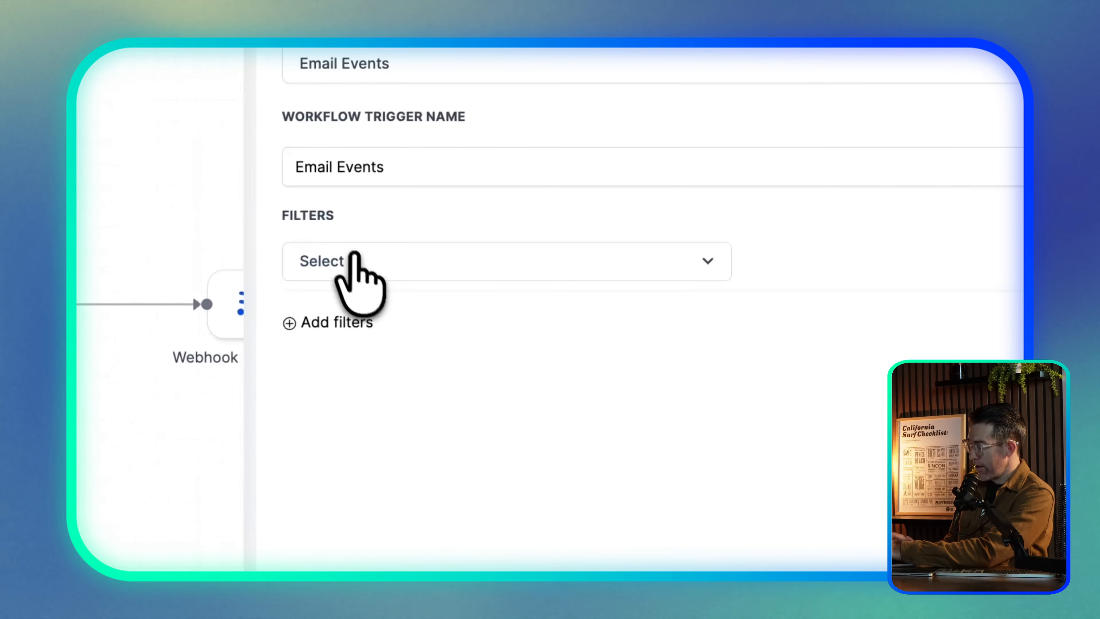
pyautogui.click(309, 203)
pyautogui.click(295, 401)
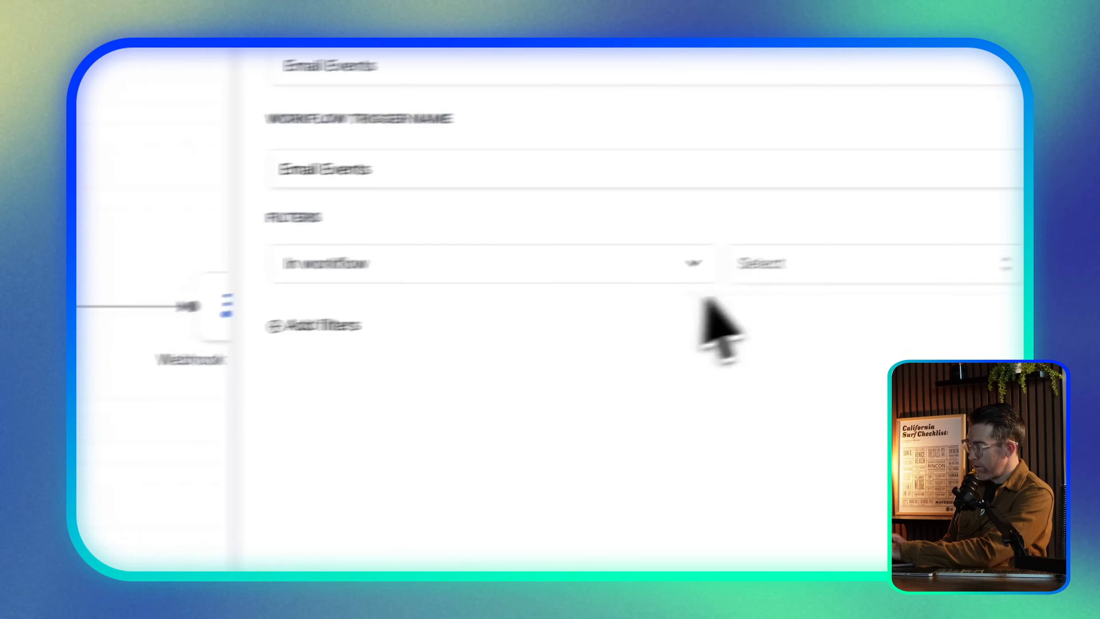
pyautogui.click(842, 269)
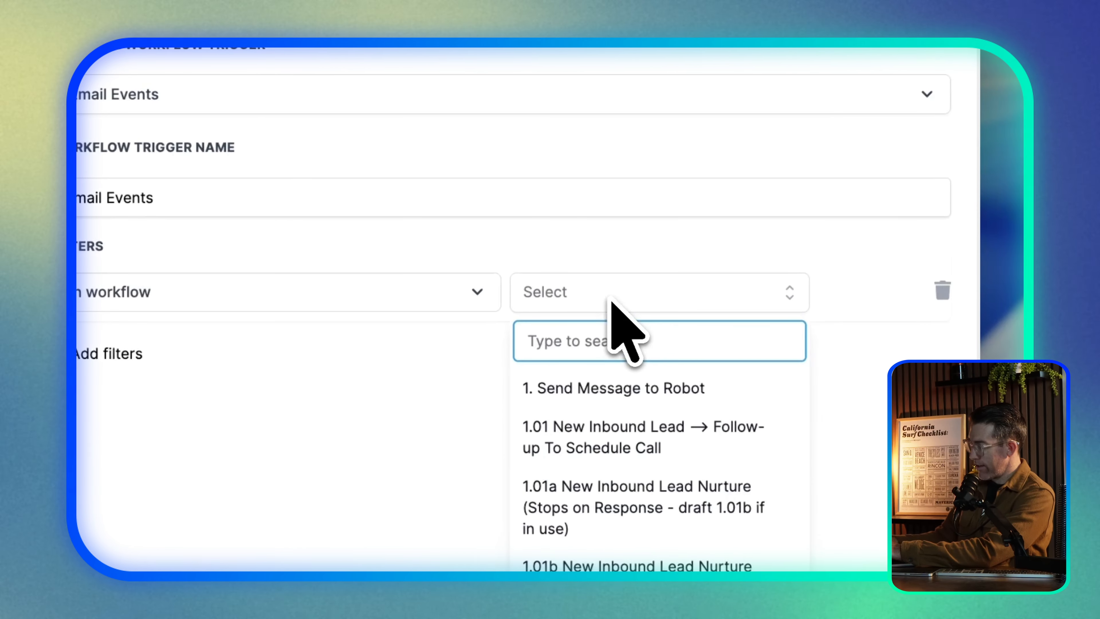
pyautogui.write('birt')
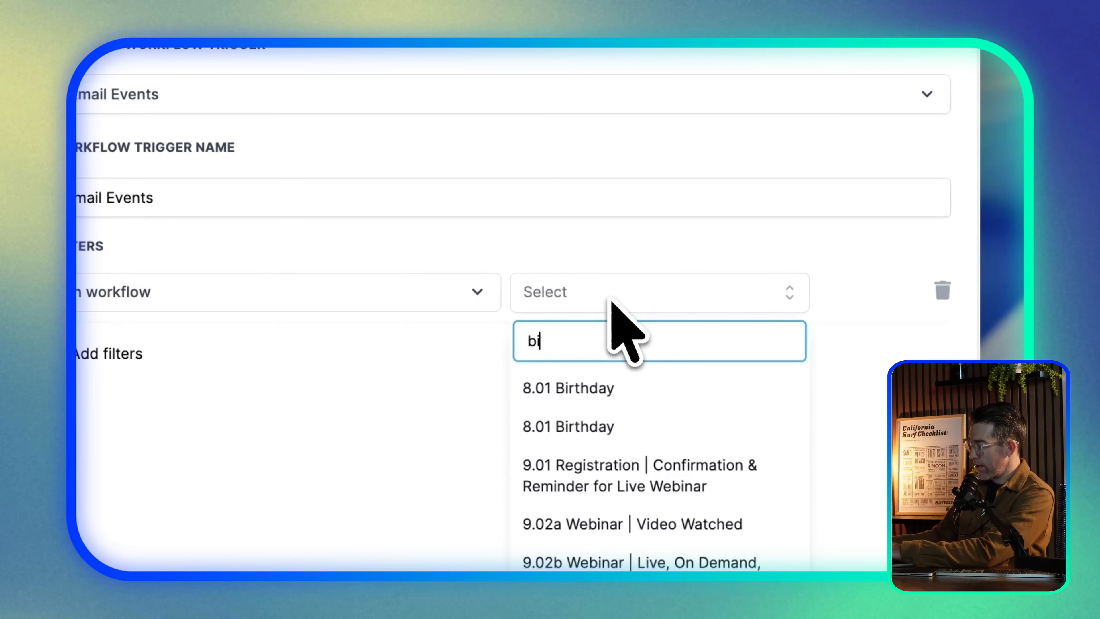
pyautogui.write('hday')
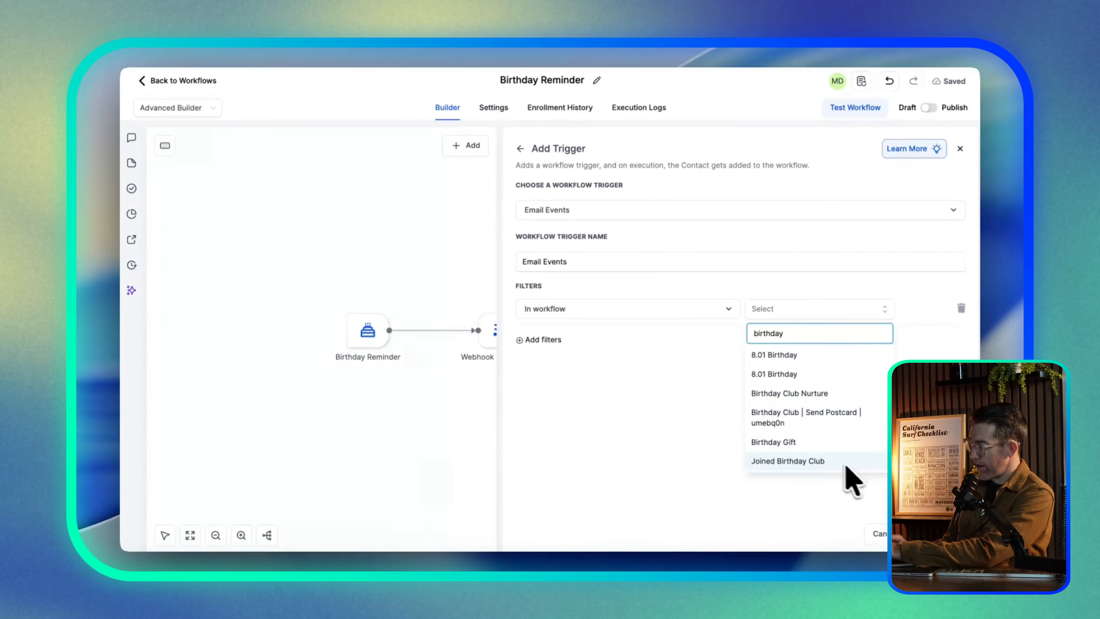
pyautogui.click(921, 533)
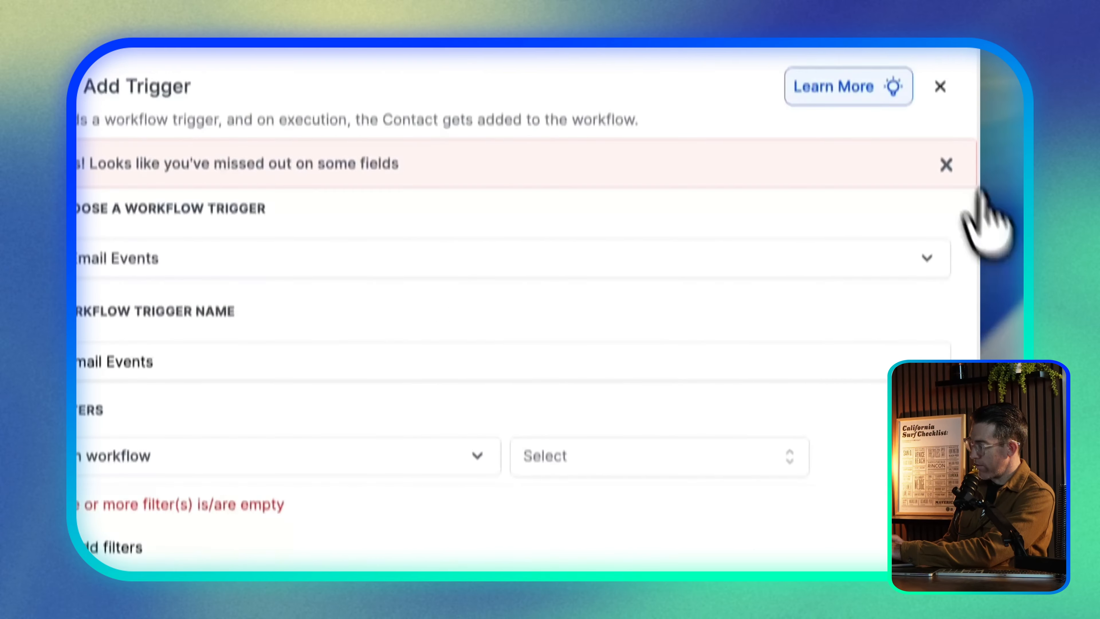
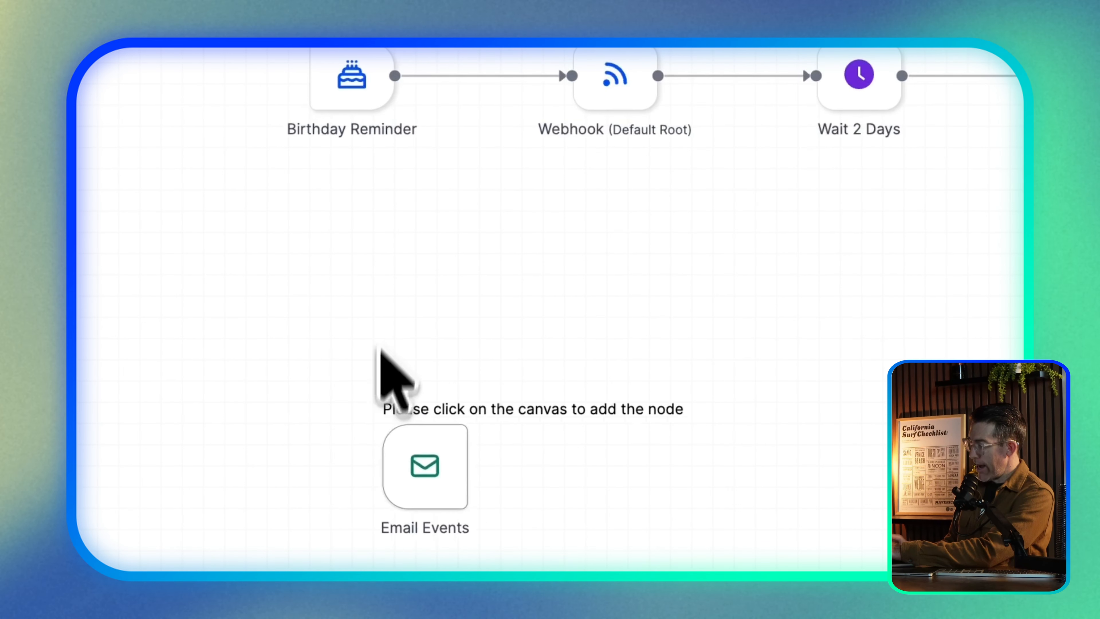
# Place the Email Events trigger and insert a Send SMS step saying 'Happy Birthday!' before Webhook
pyautogui.click(371, 373)
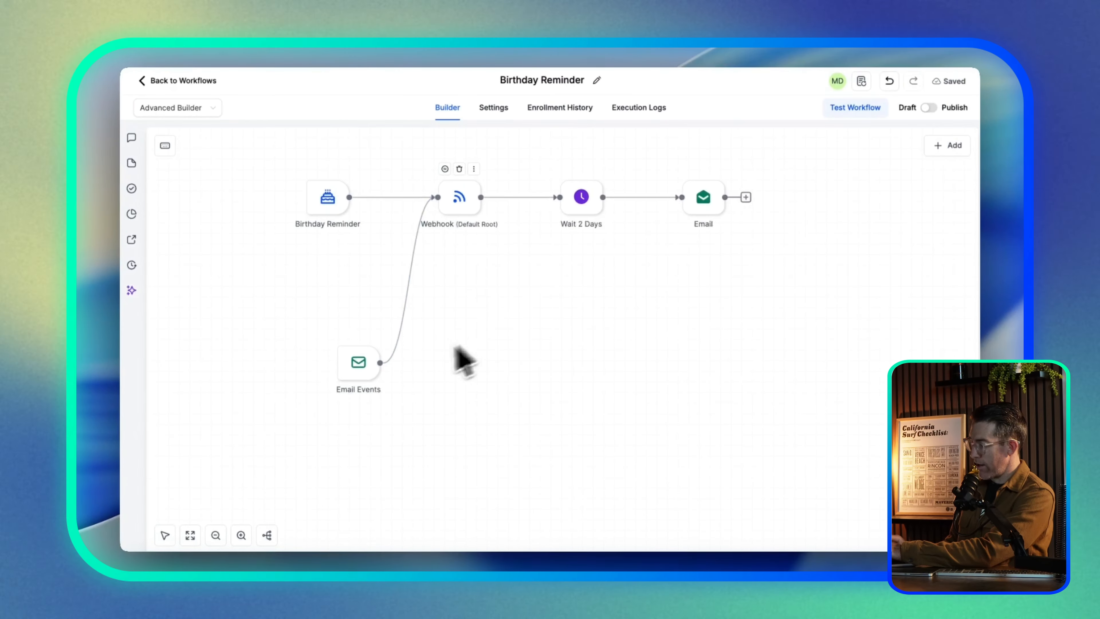
pyautogui.scroll(3, 469, 295)
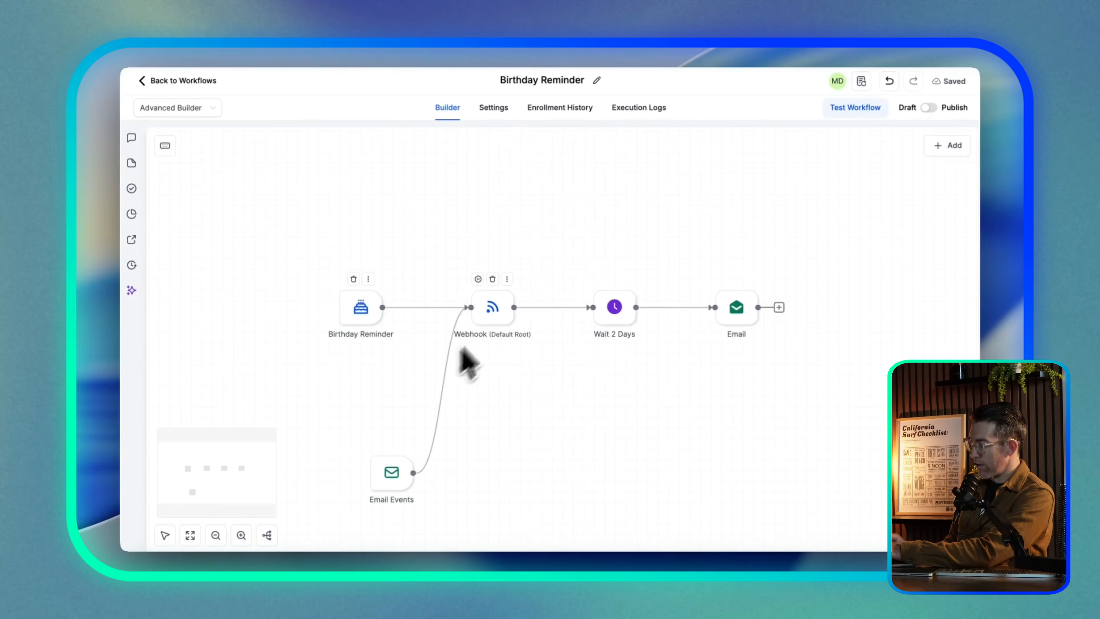
pyautogui.click(452, 390)
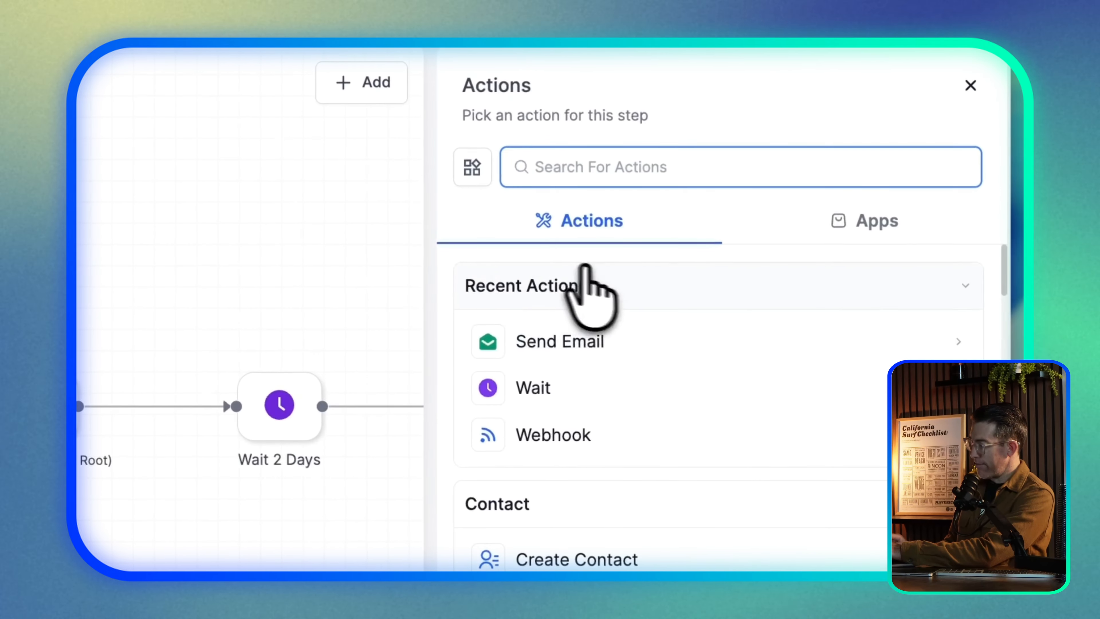
pyautogui.write('sm')
pyautogui.click(569, 340)
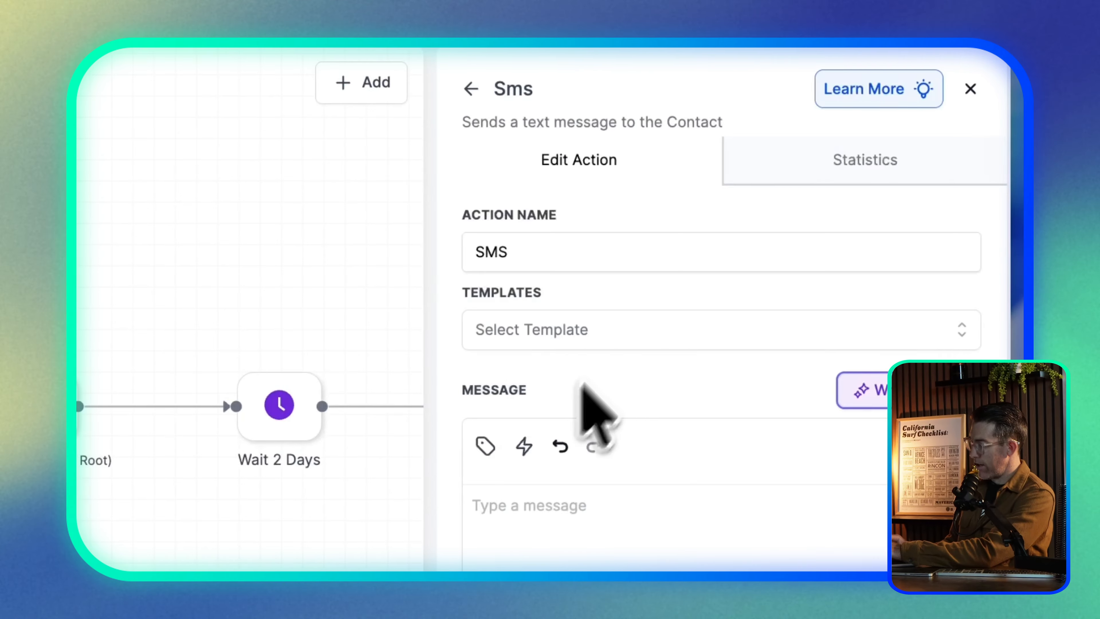
pyautogui.click(525, 516)
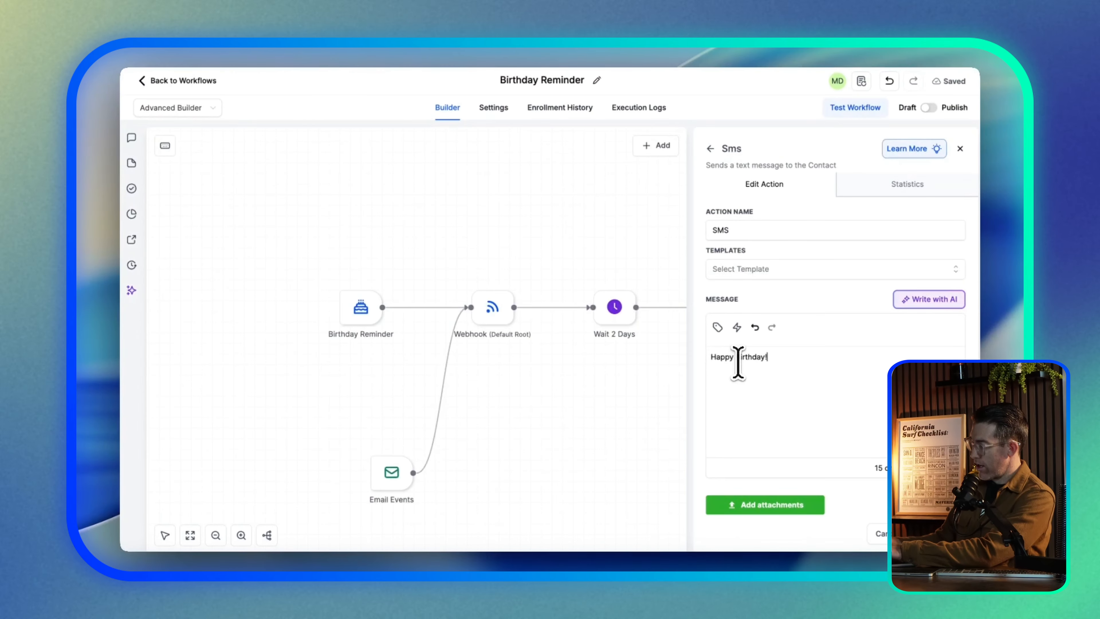
pyautogui.click(925, 534)
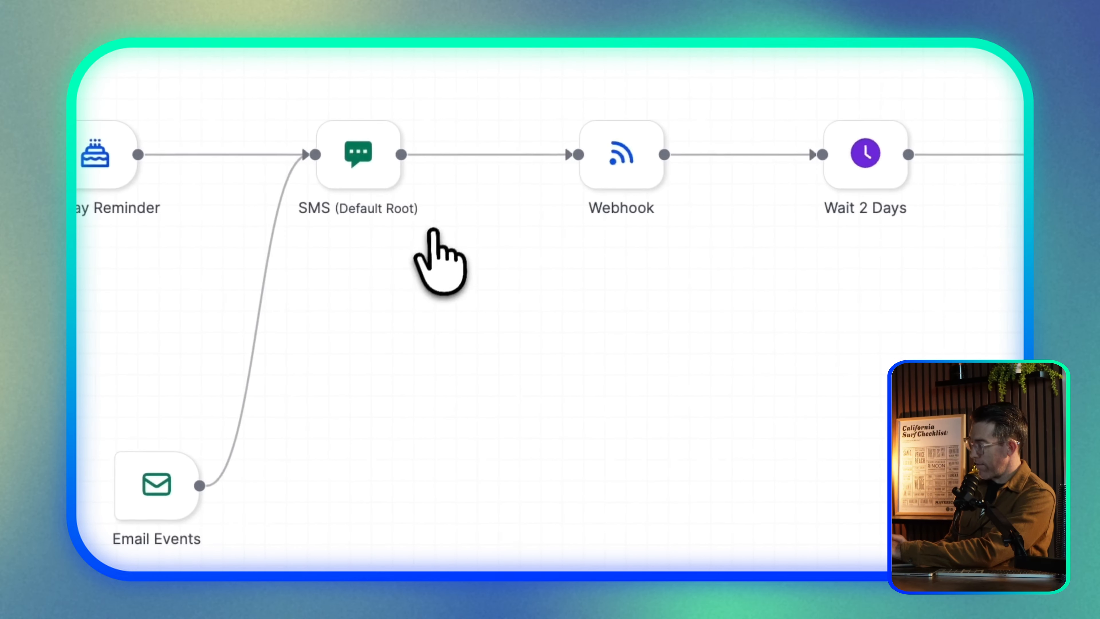
pyautogui.moveTo(526, 325)
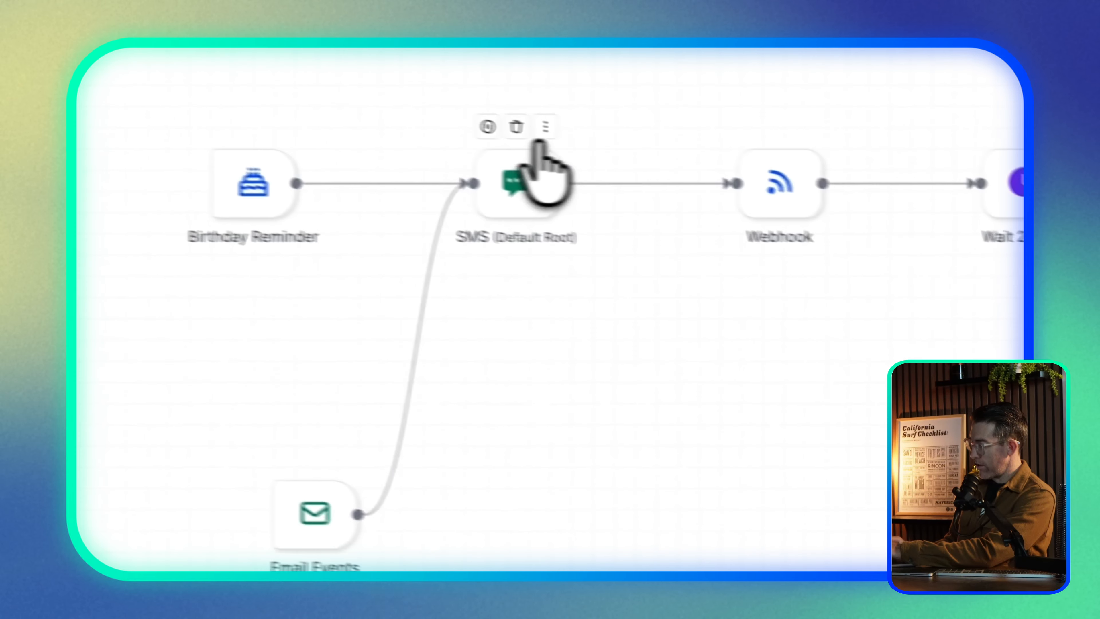
# Move the SMS step beside Email Events, unlink it from Webhook, and connect Birthday Reminder straight to Webhook
pyautogui.moveTo(566, 198); pyautogui.dragTo(629, 481)
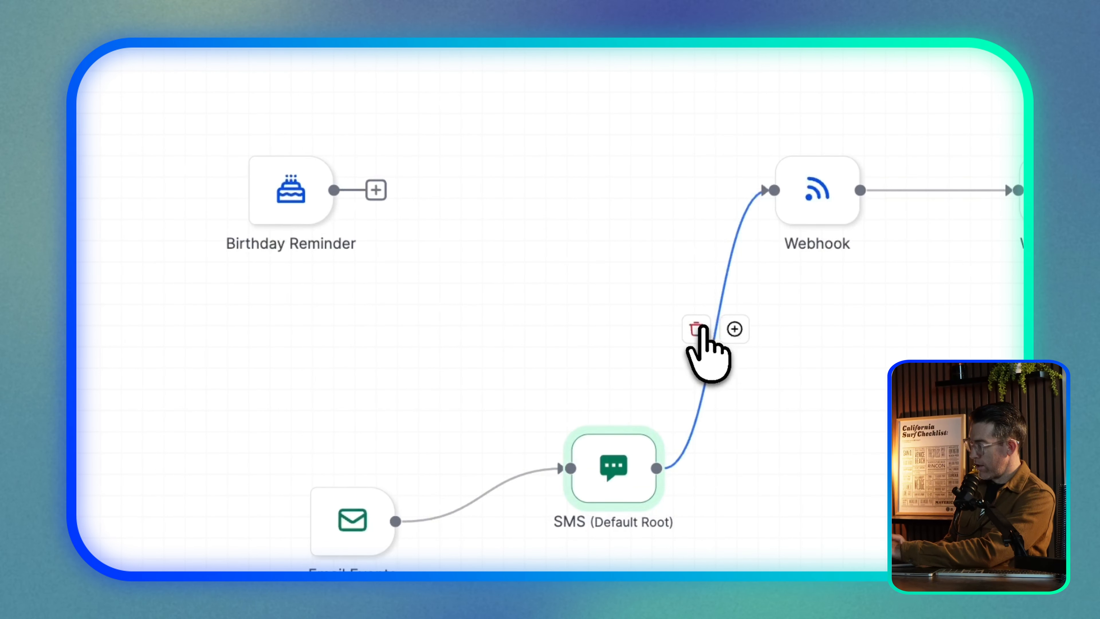
pyautogui.click(696, 330)
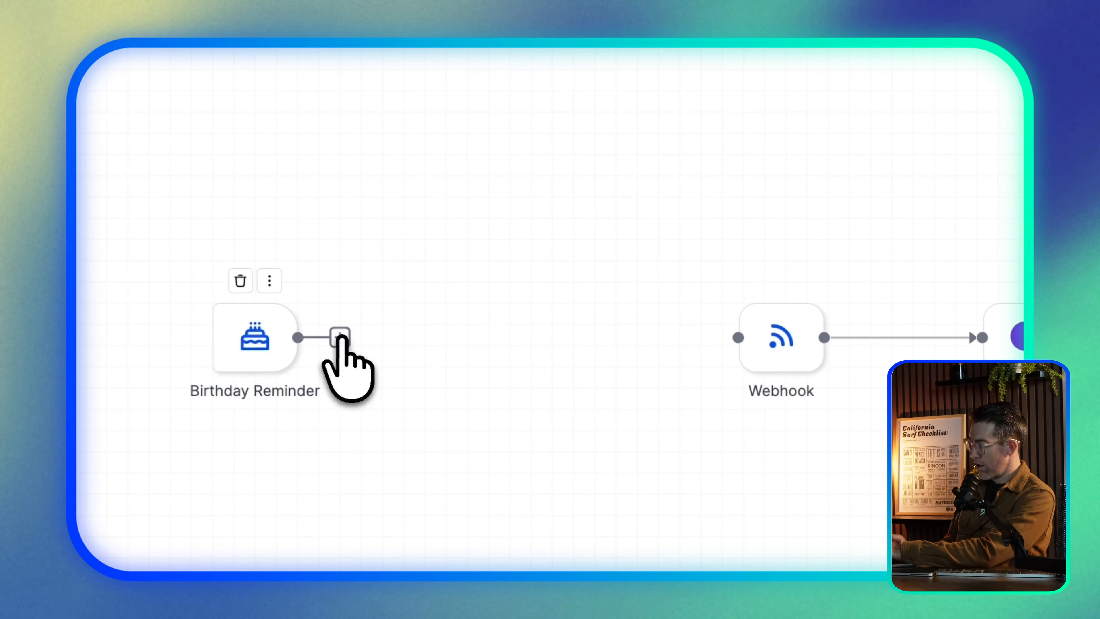
pyautogui.click(340, 337)
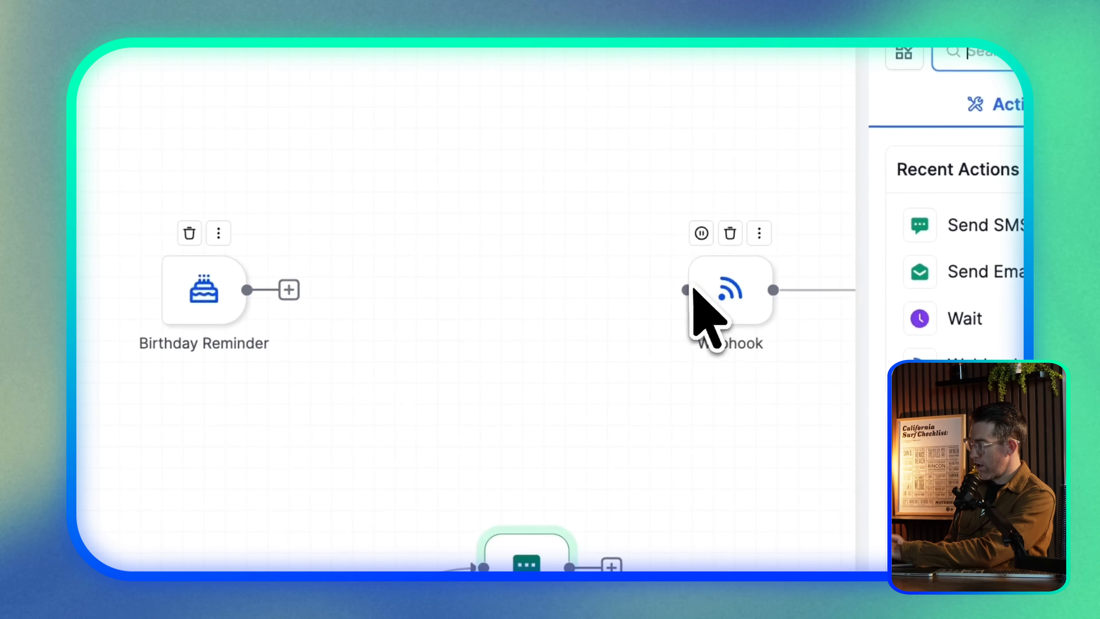
pyautogui.moveTo(360, 295); pyautogui.dragTo(801, 296)
pyautogui.click(941, 213)
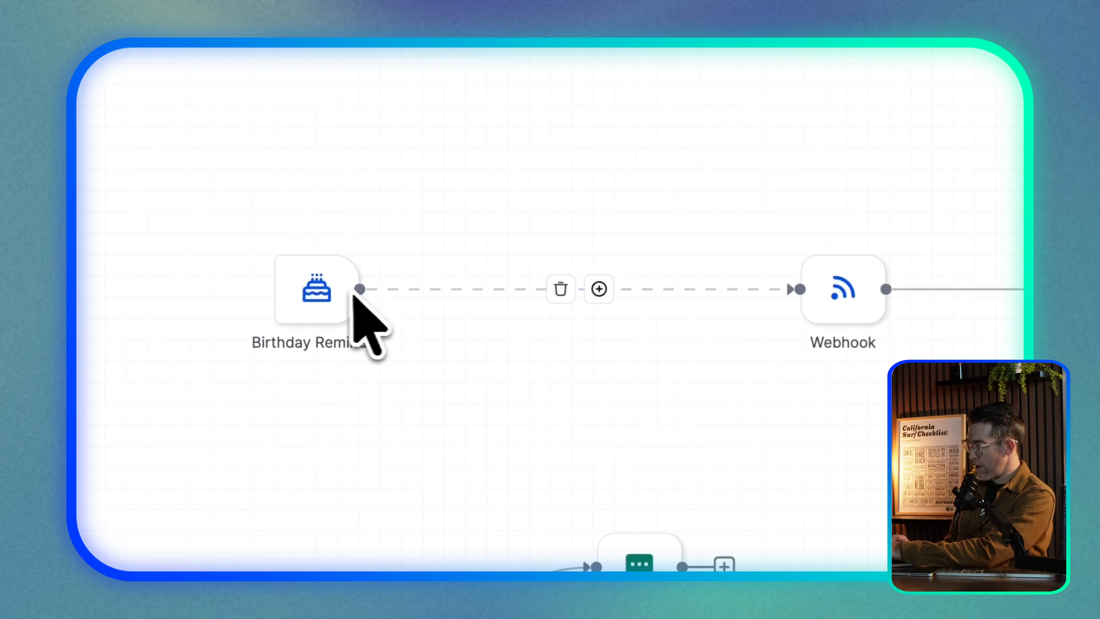
# Check the Birthday Reminder trigger settings unchanged, then draw a connection out of the SMS step
pyautogui.click(344, 295)
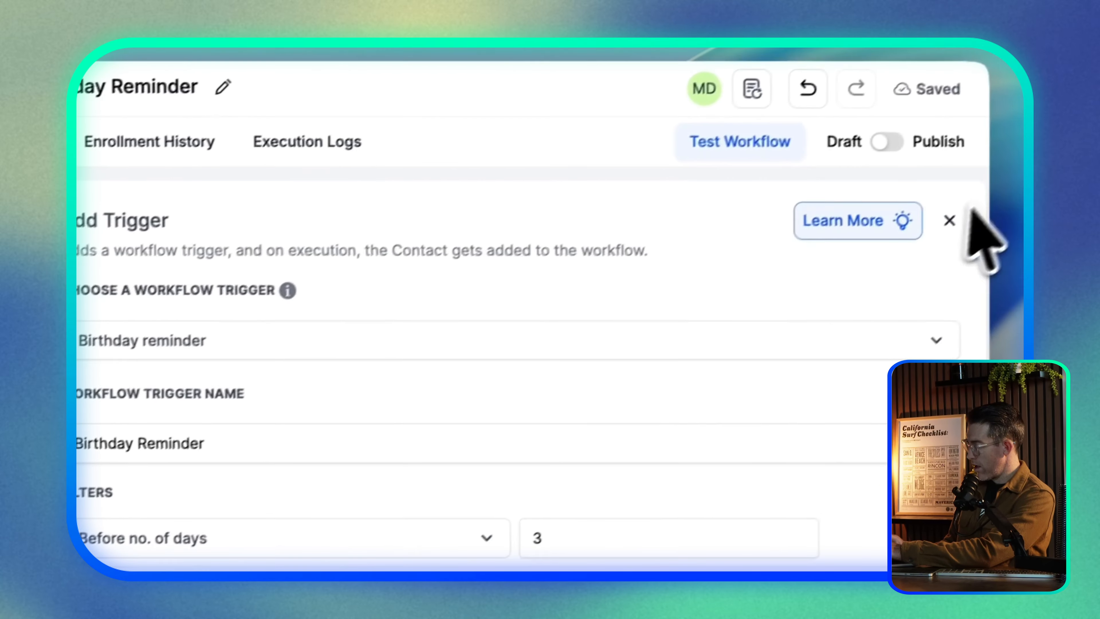
pyautogui.click(944, 221)
pyautogui.moveTo(384, 267)
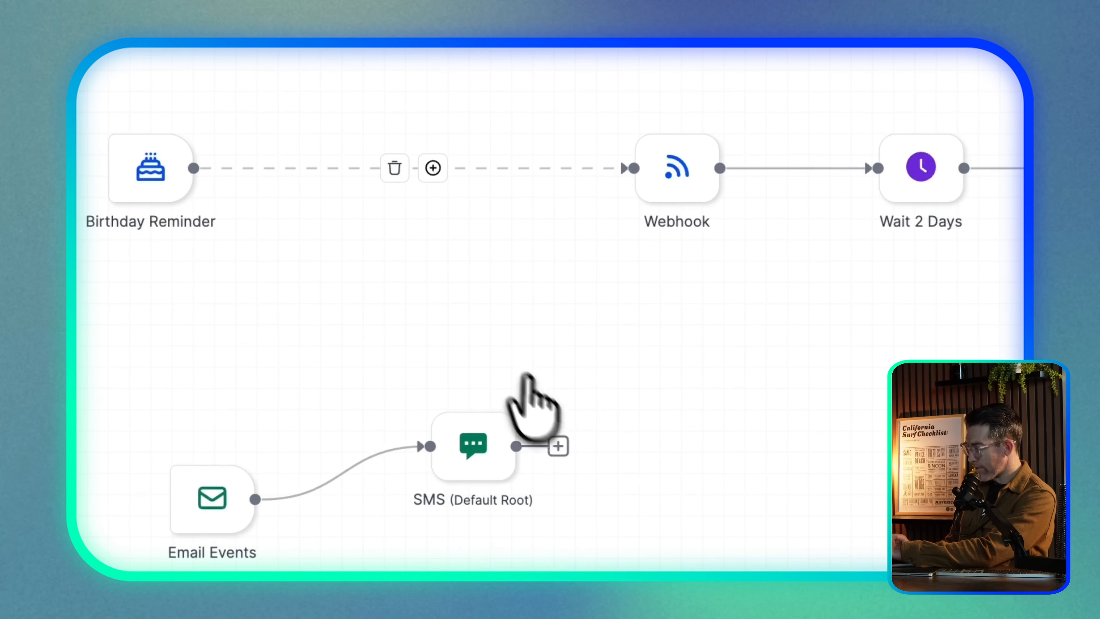
pyautogui.moveTo(591, 446); pyautogui.dragTo(817, 371)
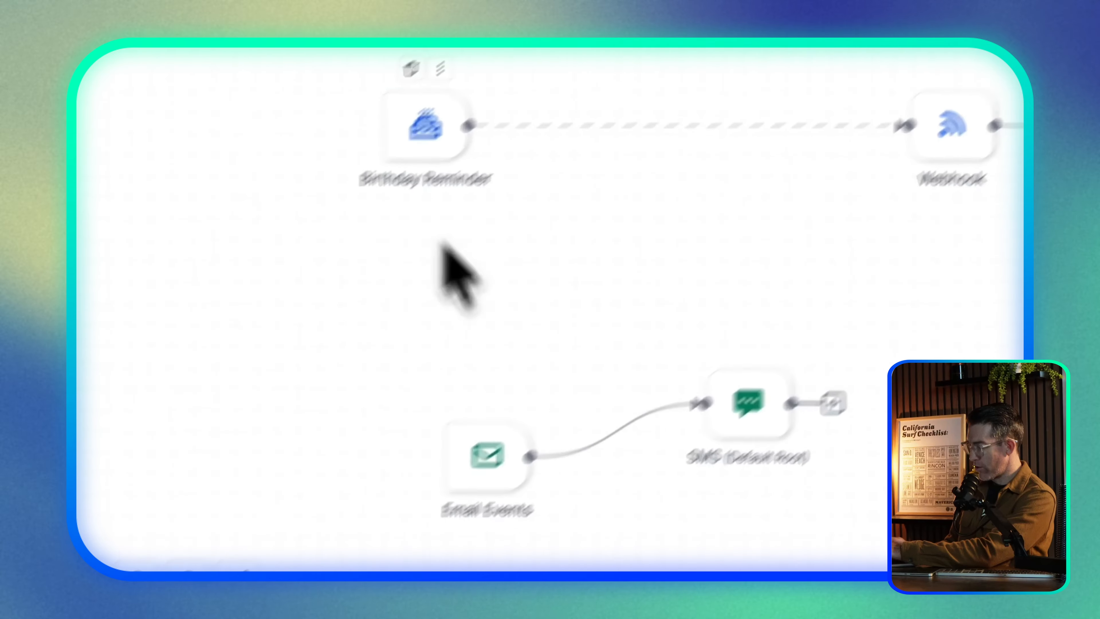
# Look at the actions on the Birthday Reminder–Webhook link and reposition the Birthday Reminder trigger
pyautogui.moveTo(577, 134)
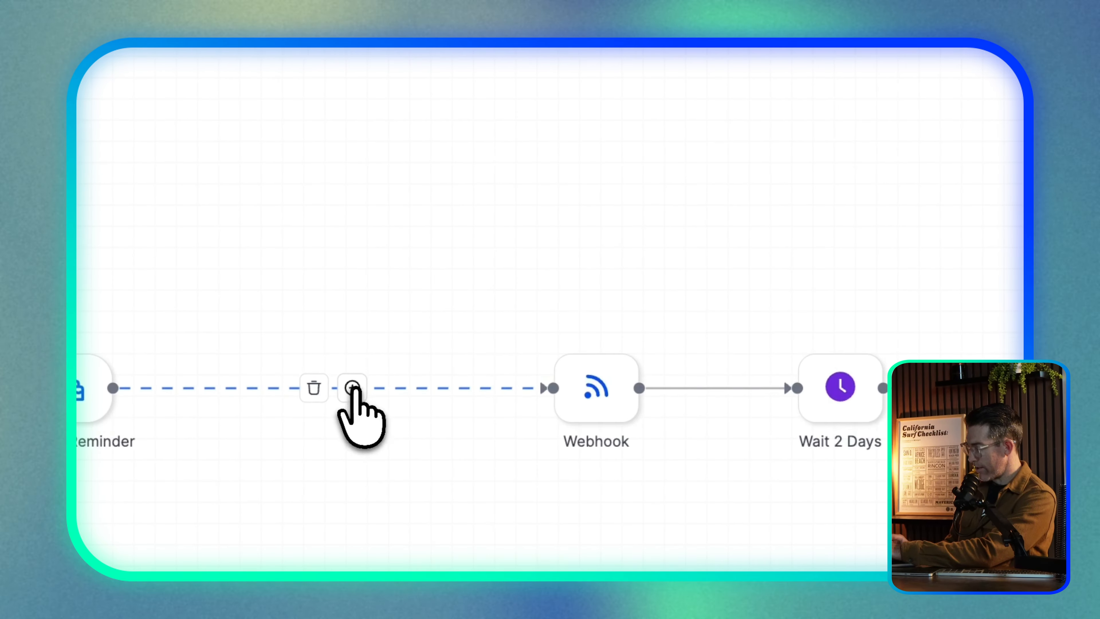
pyautogui.click(353, 387)
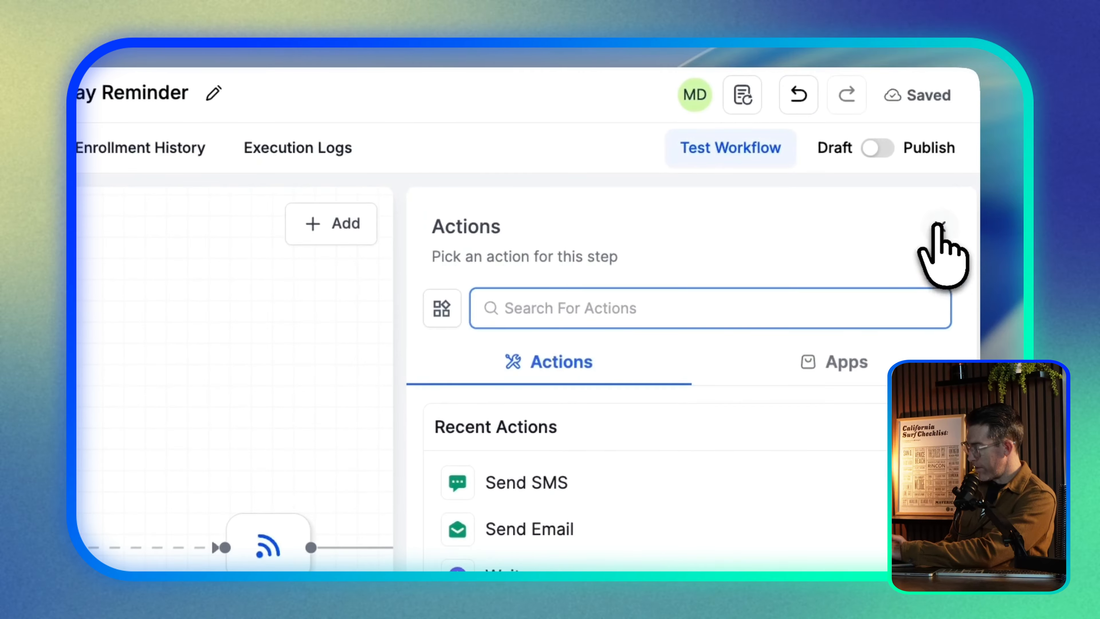
pyautogui.click(940, 226)
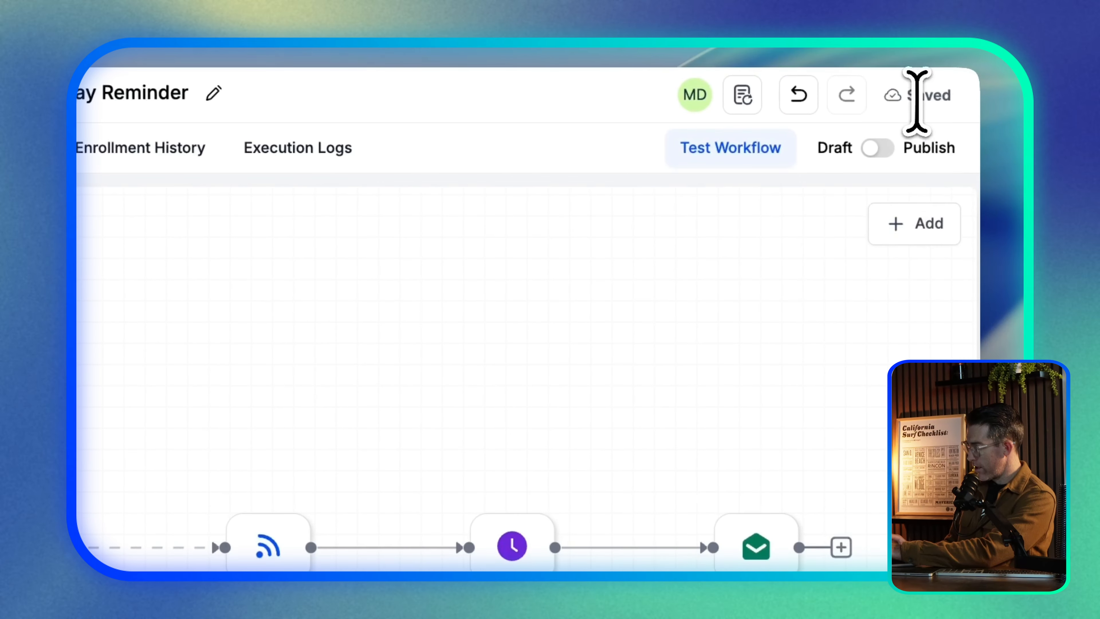
pyautogui.moveTo(488, 277)
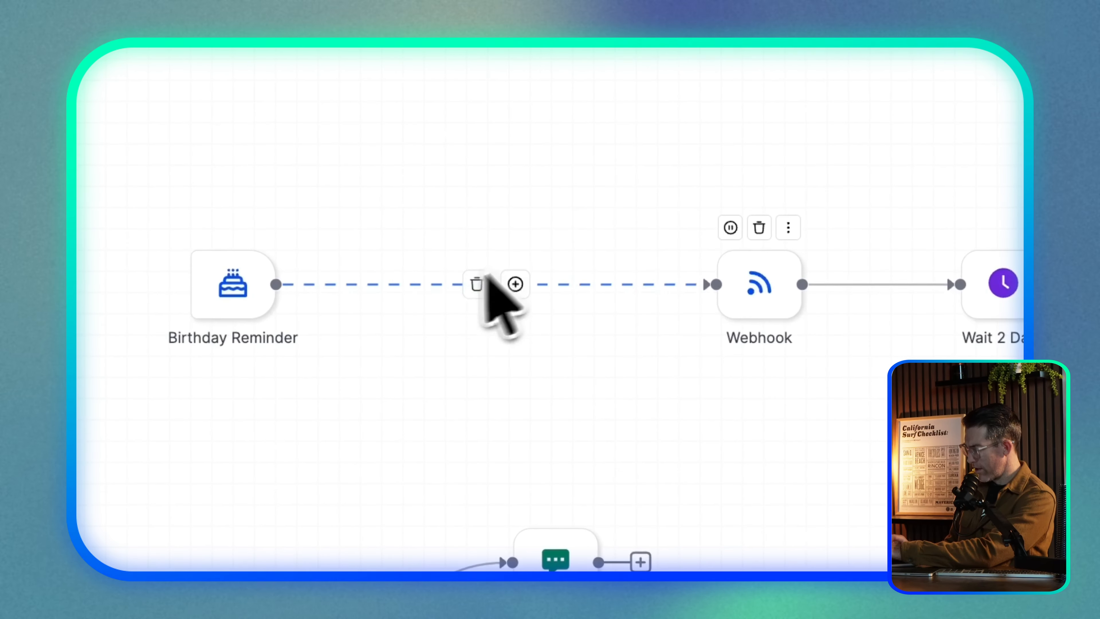
pyautogui.click(250, 297)
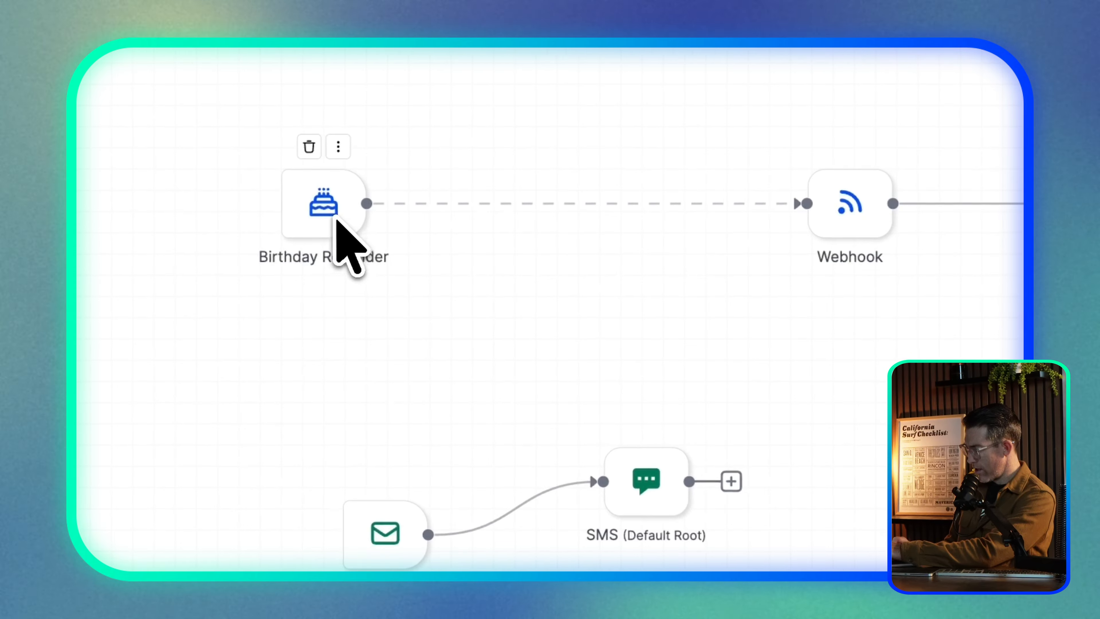
pyautogui.moveTo(247, 297); pyautogui.dragTo(446, 303)
pyautogui.moveTo(536, 224); pyautogui.dragTo(458, 215)
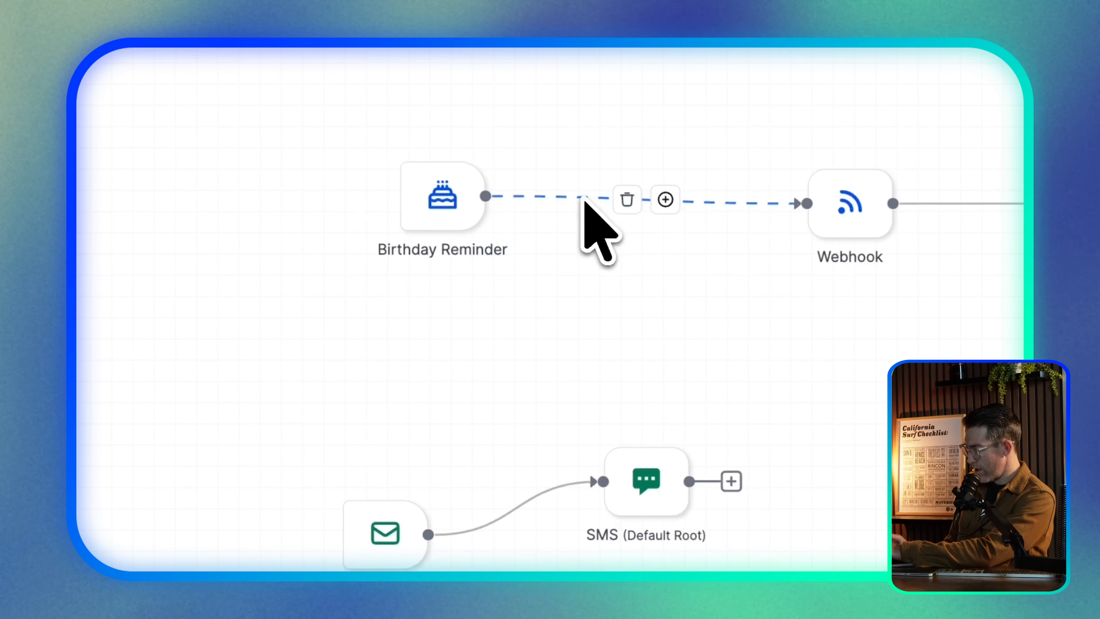
pyautogui.moveTo(726, 346); pyautogui.dragTo(706, 235)
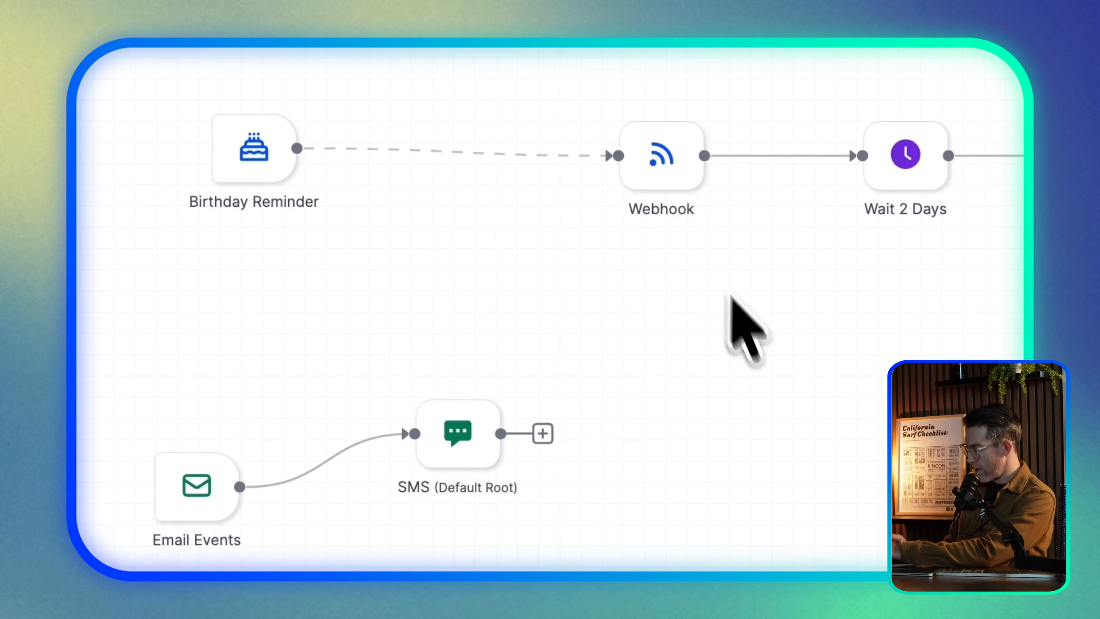
pyautogui.hscroll(5, 765, 367)
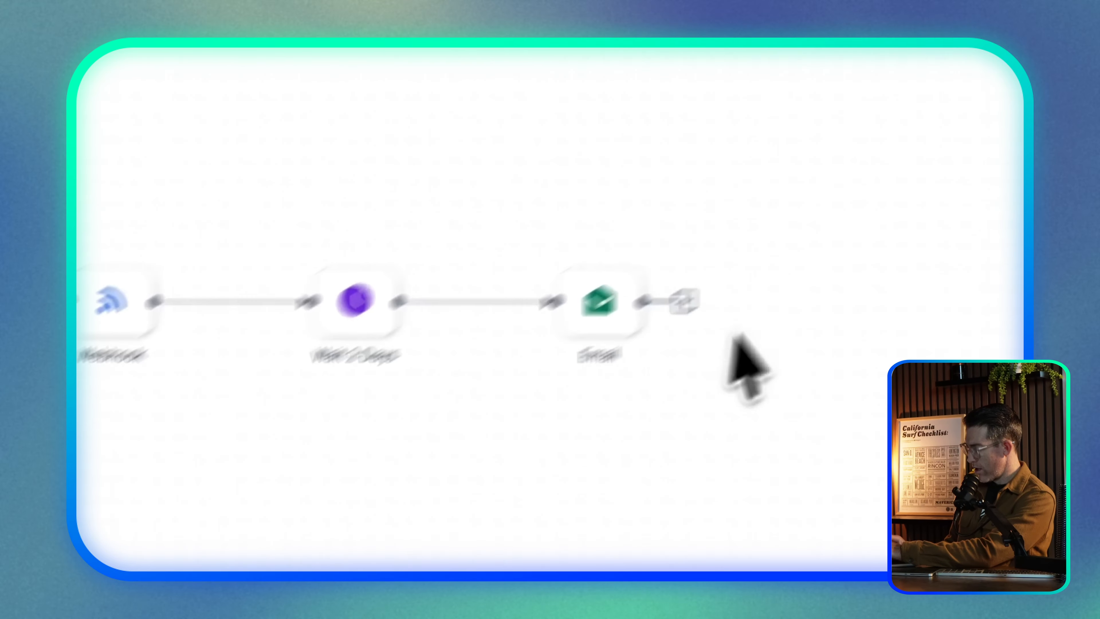
# Add a Wait step after the Email, choosing its time unit
pyautogui.click(594, 352)
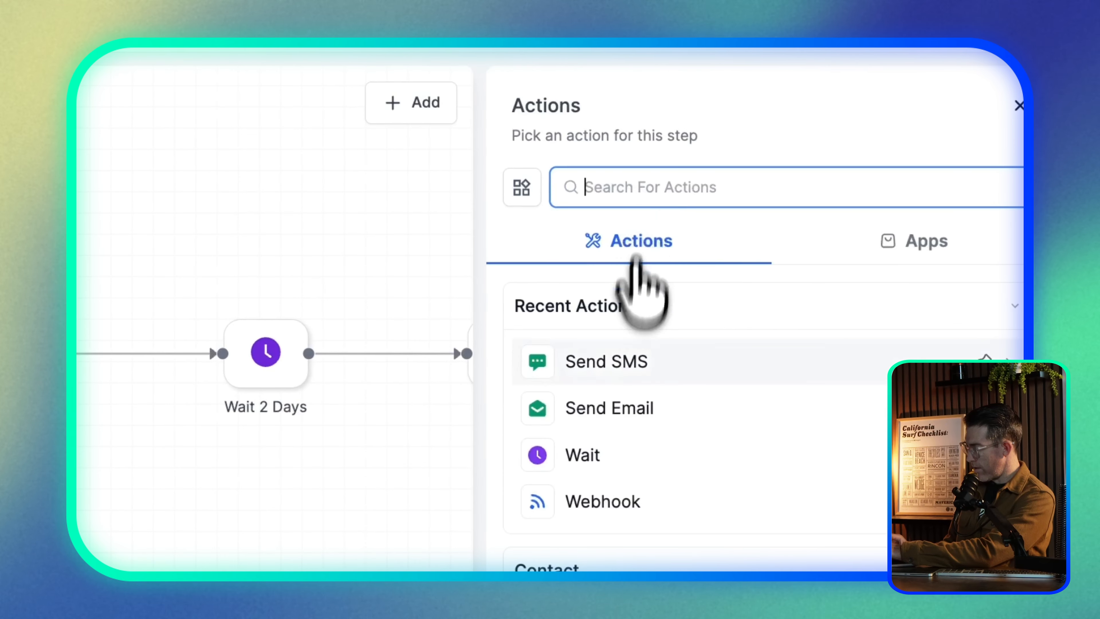
pyautogui.click(585, 451)
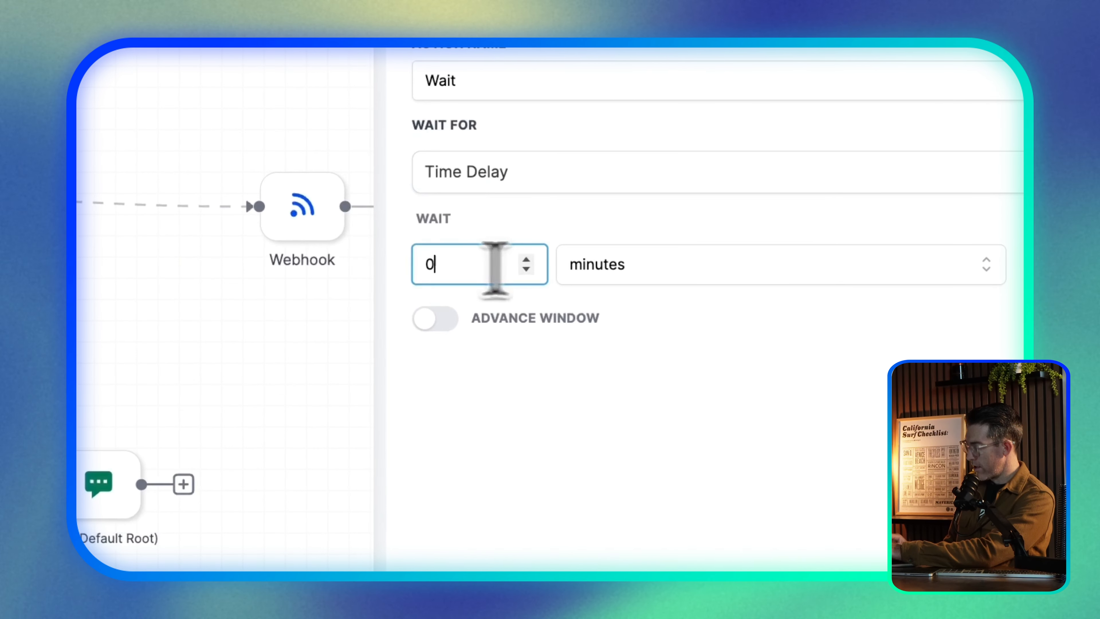
pyautogui.click(665, 272)
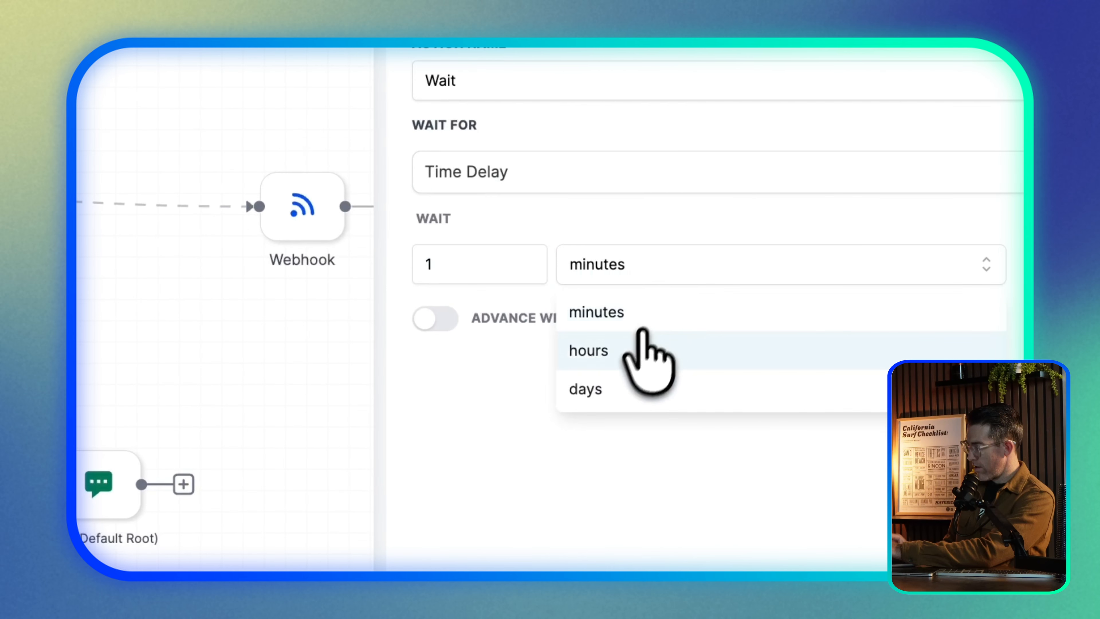
pyautogui.click(585, 384)
pyautogui.click(873, 520)
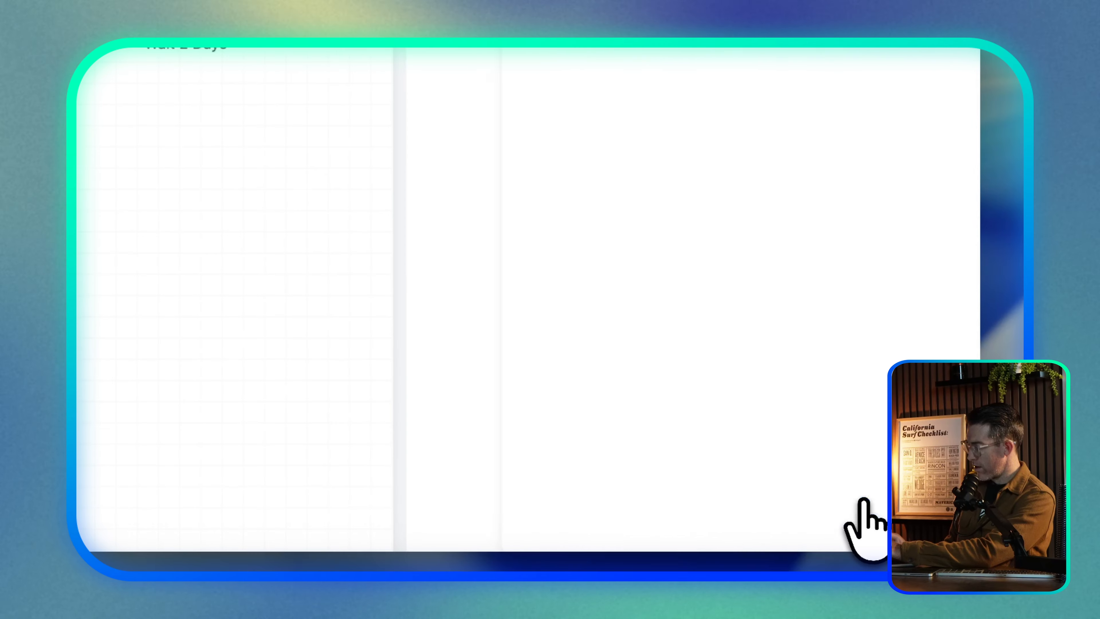
# Add a Wait of 4 after the SMS step
pyautogui.moveTo(301, 311); pyautogui.dragTo(754, 222)
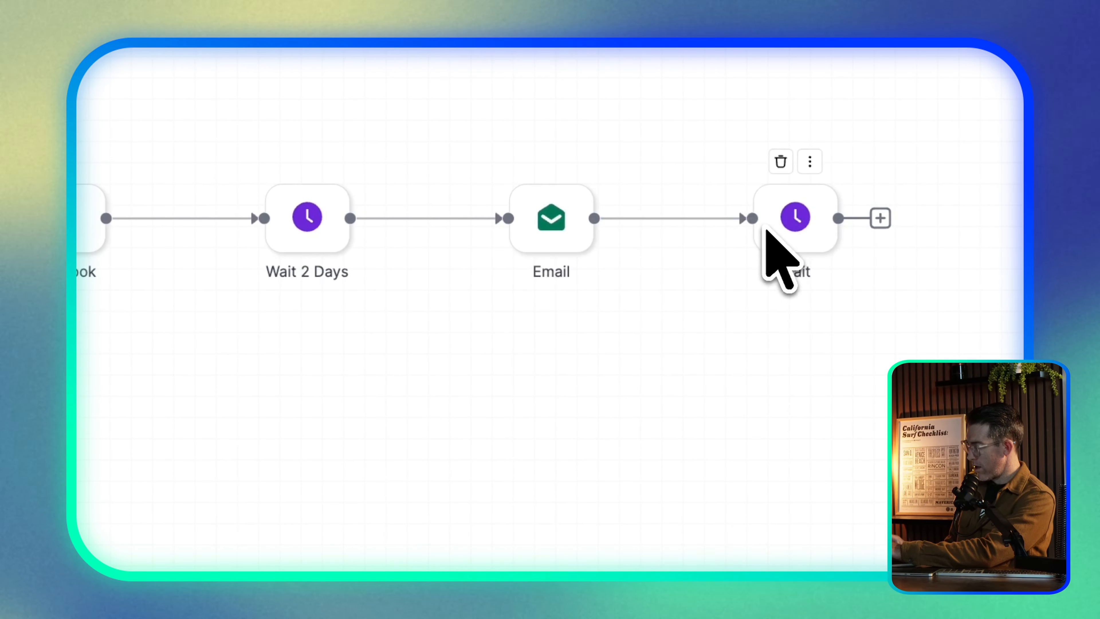
pyautogui.moveTo(389, 328); pyautogui.dragTo(851, 77)
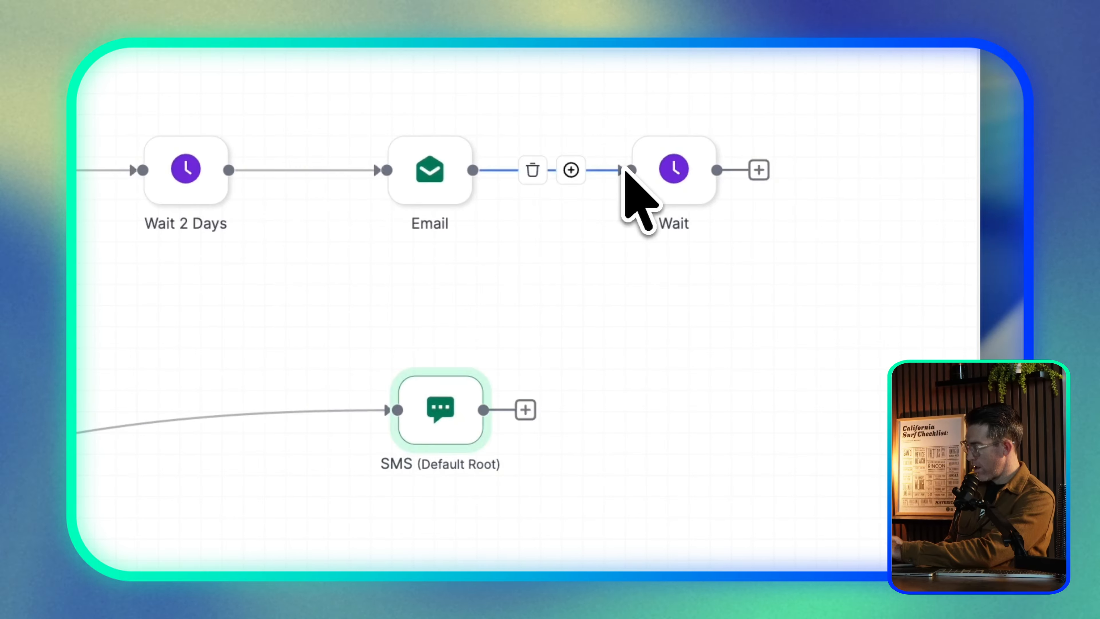
pyautogui.click(528, 411)
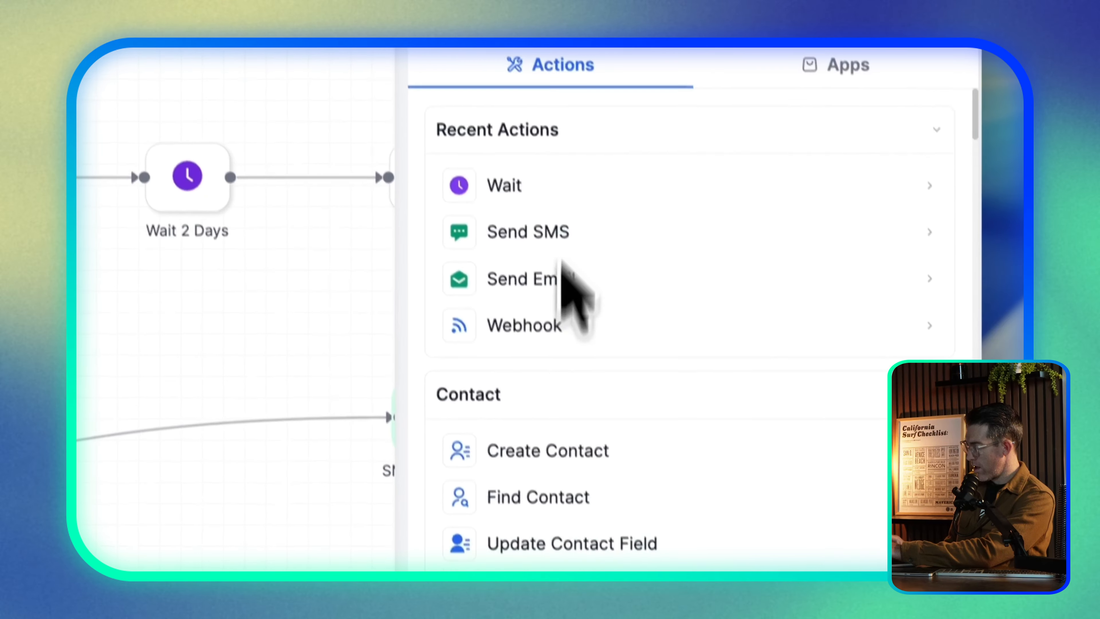
pyautogui.click(502, 178)
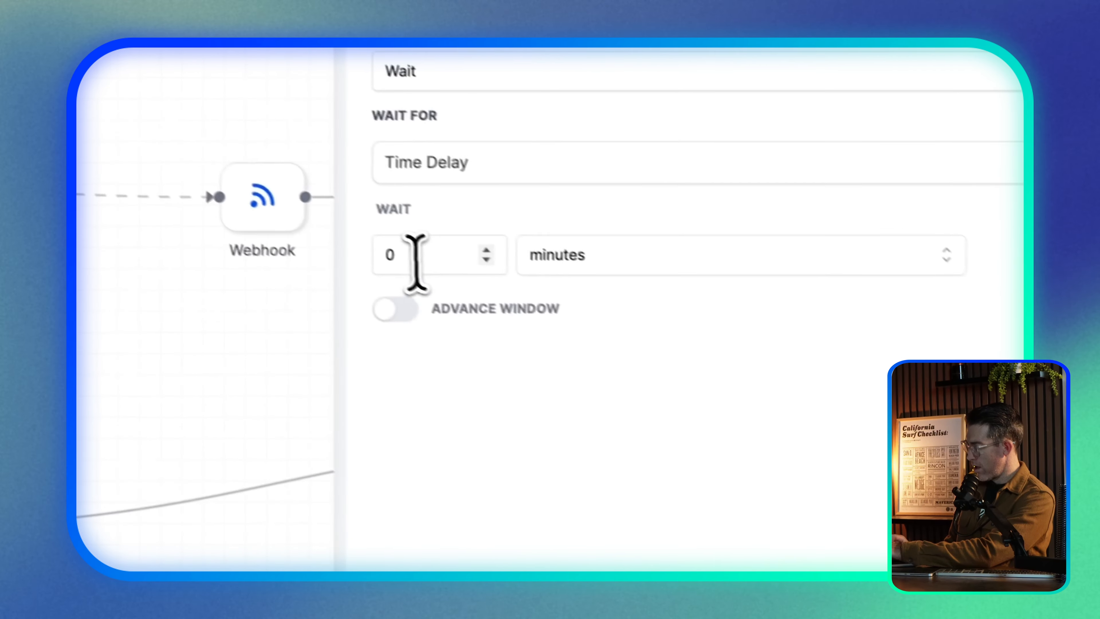
pyautogui.moveTo(104, 276); pyautogui.dragTo(17, 280)
pyautogui.write('4')
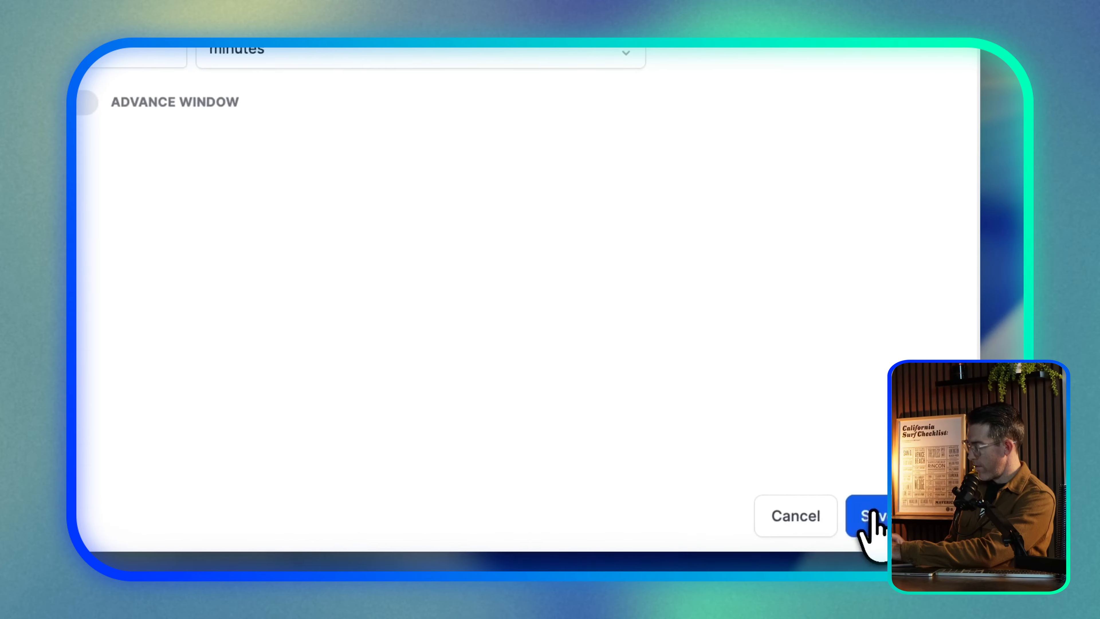
pyautogui.click(868, 513)
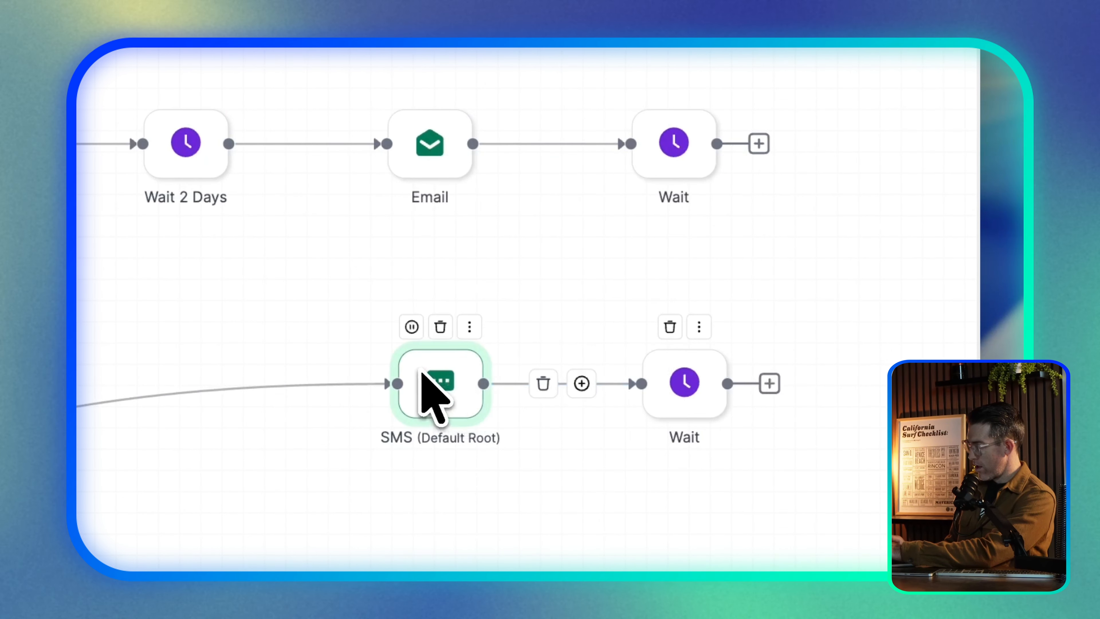
# Drag the SMS and its Wait step left to space the branch apart
pyautogui.moveTo(420, 370); pyautogui.dragTo(121, 385)
pyautogui.moveTo(676, 394); pyautogui.dragTo(378, 419)
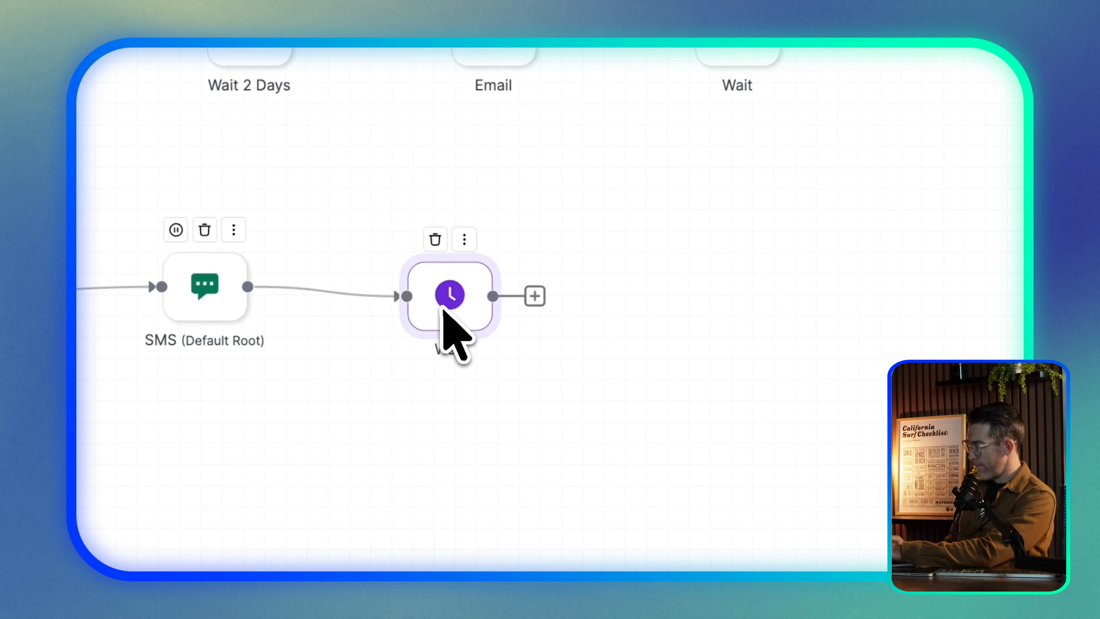
pyautogui.moveTo(216, 305); pyautogui.dragTo(11, 357)
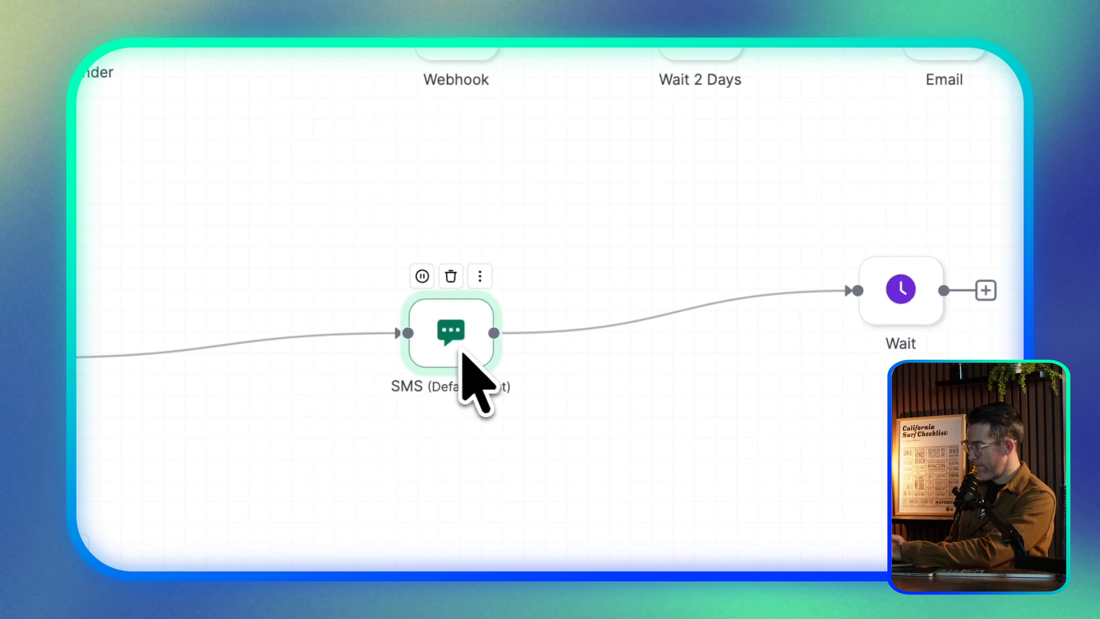
pyautogui.moveTo(398, 220)
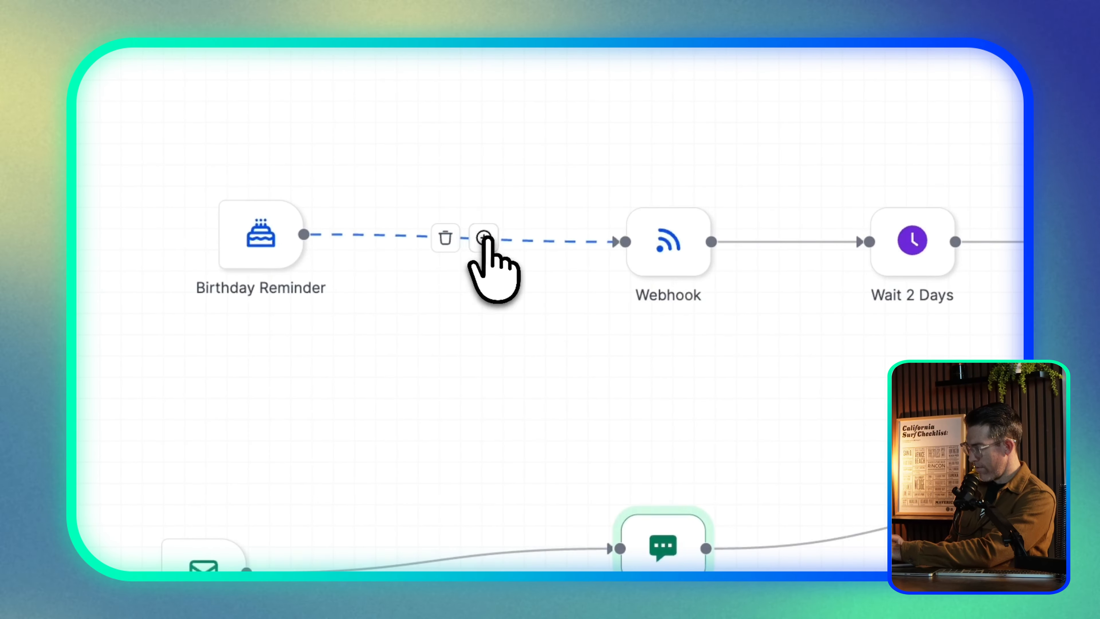
# Try inserting a step between Birthday Reminder and Webhook, searching 'we' and opening Add Contact Followers
pyautogui.click(484, 237)
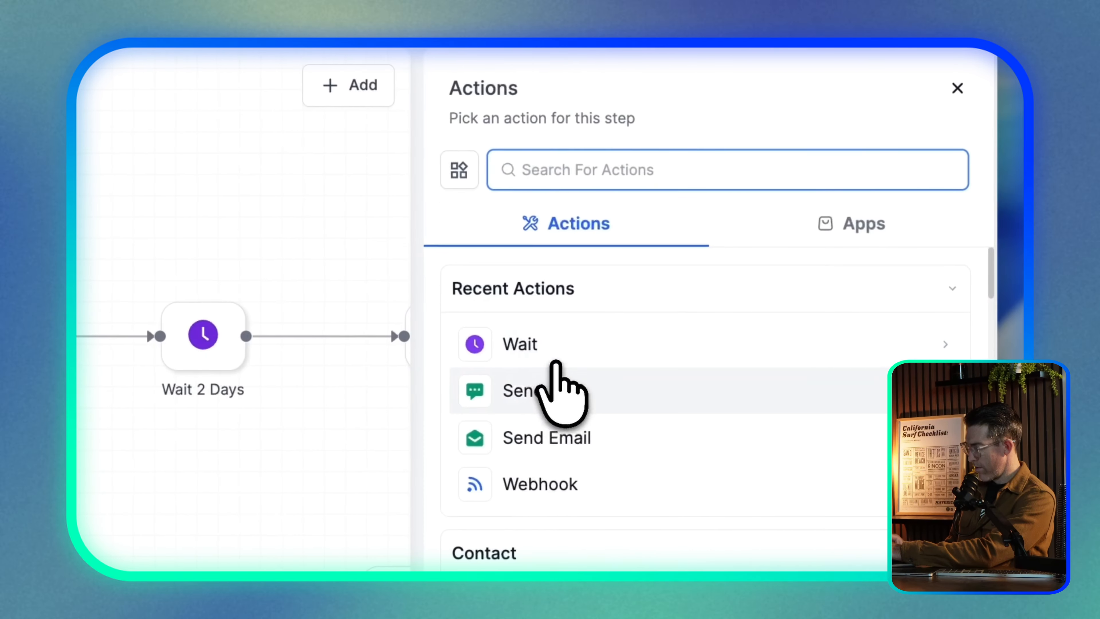
pyautogui.write('we')
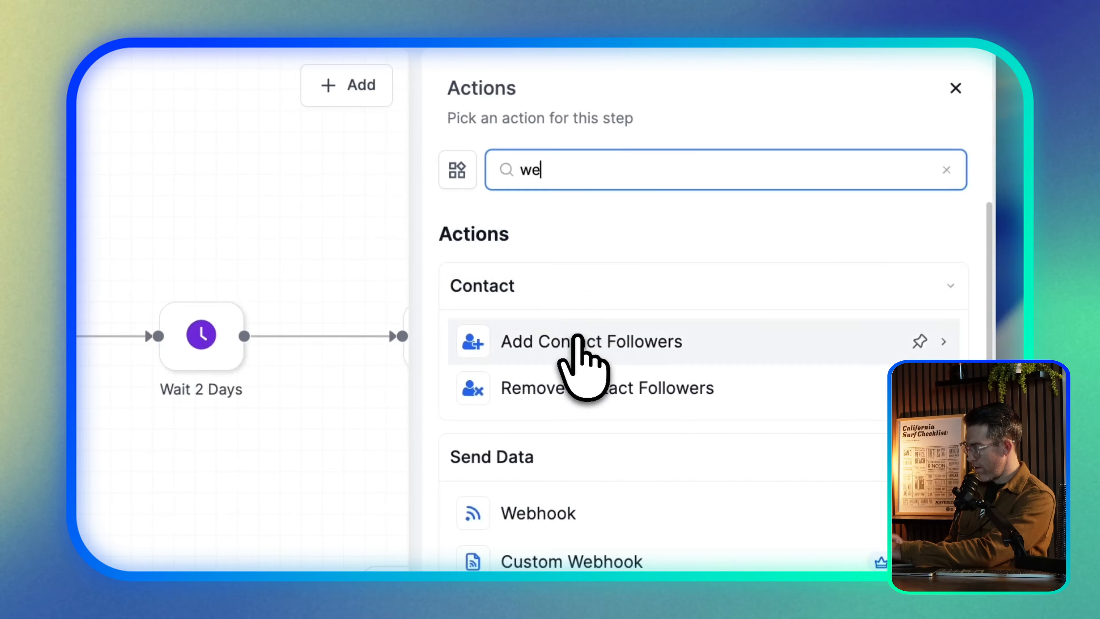
pyautogui.click(579, 341)
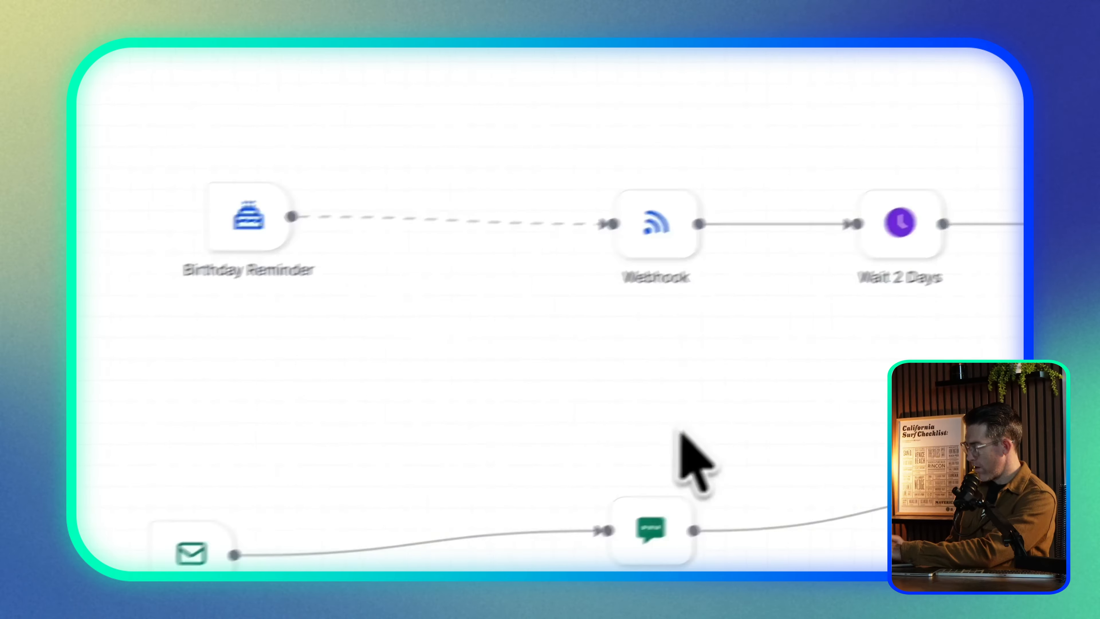
# Publish the workflow, save it, and dismiss the Saved confirmation
pyautogui.click(879, 147)
pyautogui.click(909, 97)
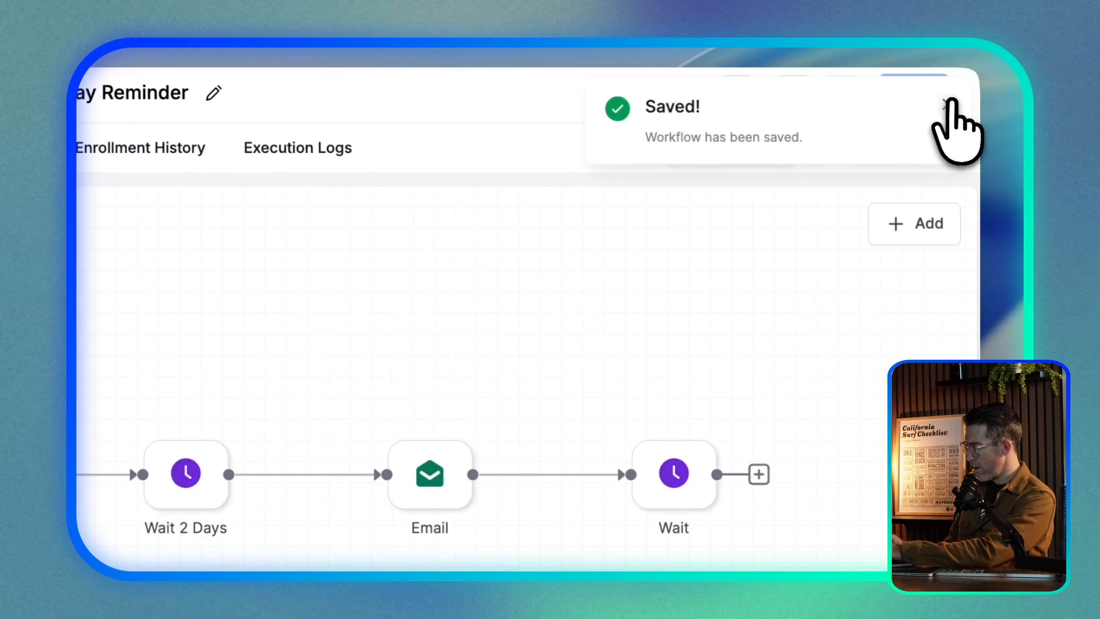
pyautogui.click(949, 104)
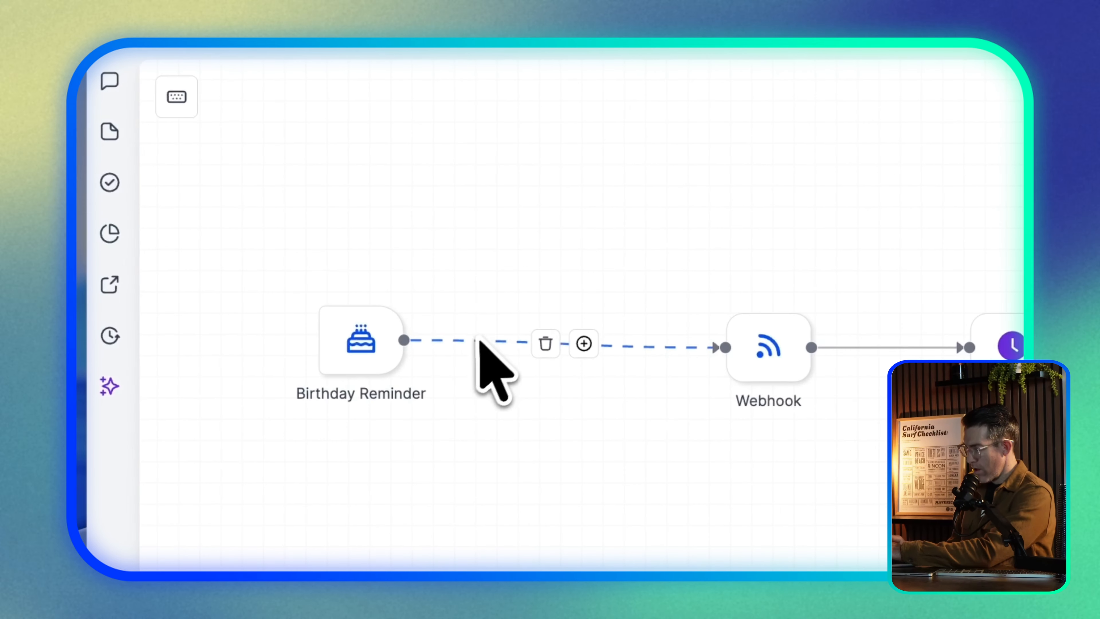
# Nudge the Birthday Reminder trigger, check its options menu, then reload the builder page
pyautogui.moveTo(347, 338); pyautogui.dragTo(432, 325)
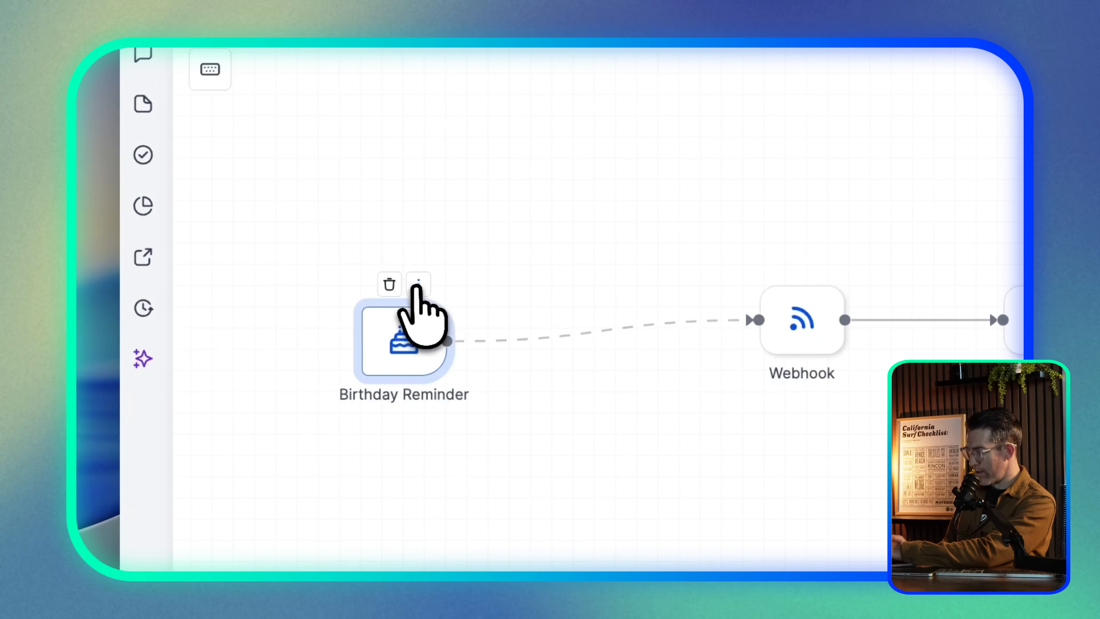
pyautogui.click(418, 285)
pyautogui.click(584, 203)
pyautogui.moveTo(773, 301)
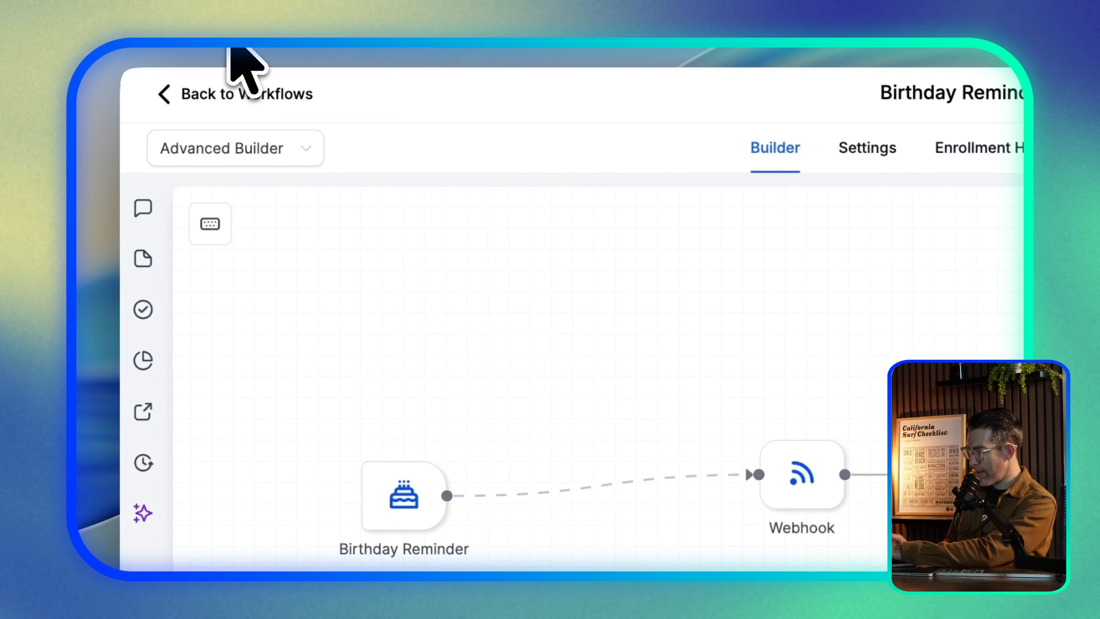
pyautogui.click(228, 30)
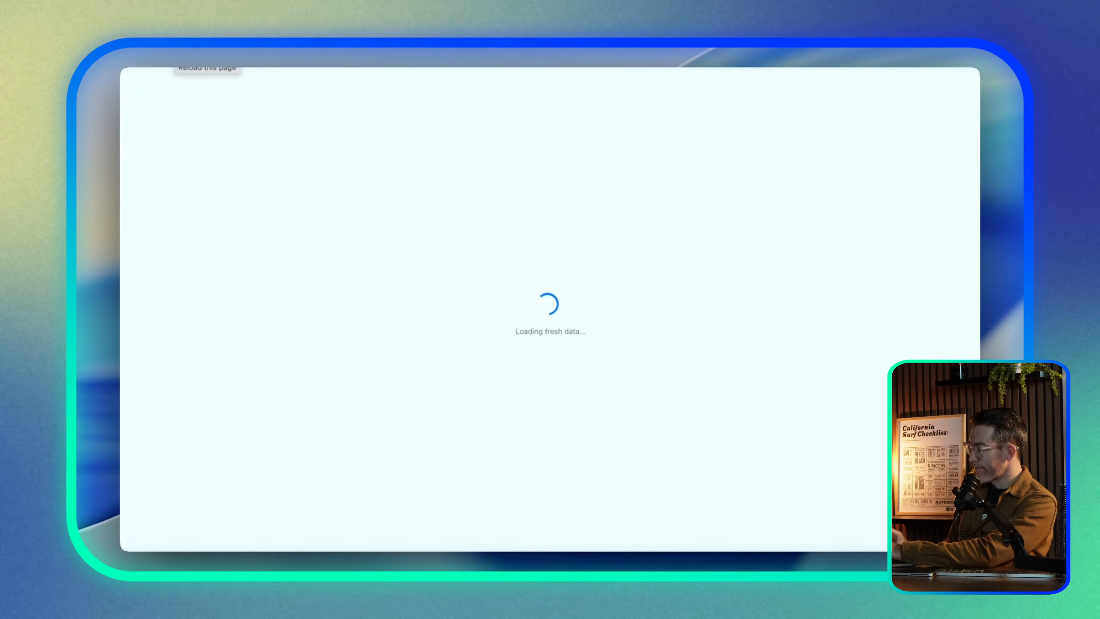
# Add an Instagram DM action with the message 'Heyo!' and save it
pyautogui.click(948, 146)
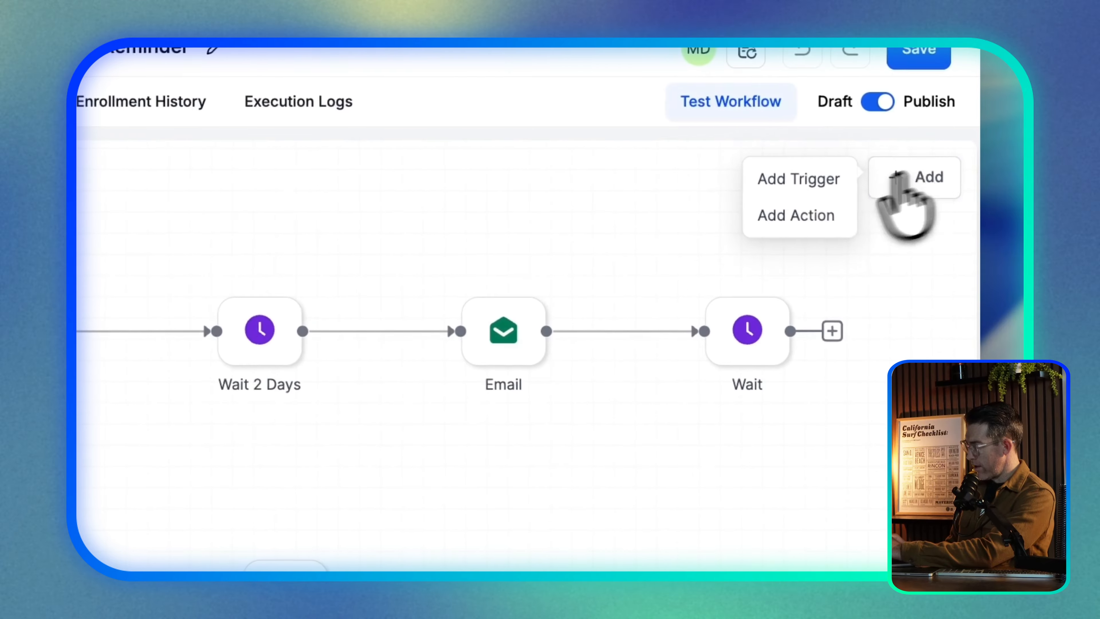
pyautogui.click(886, 166)
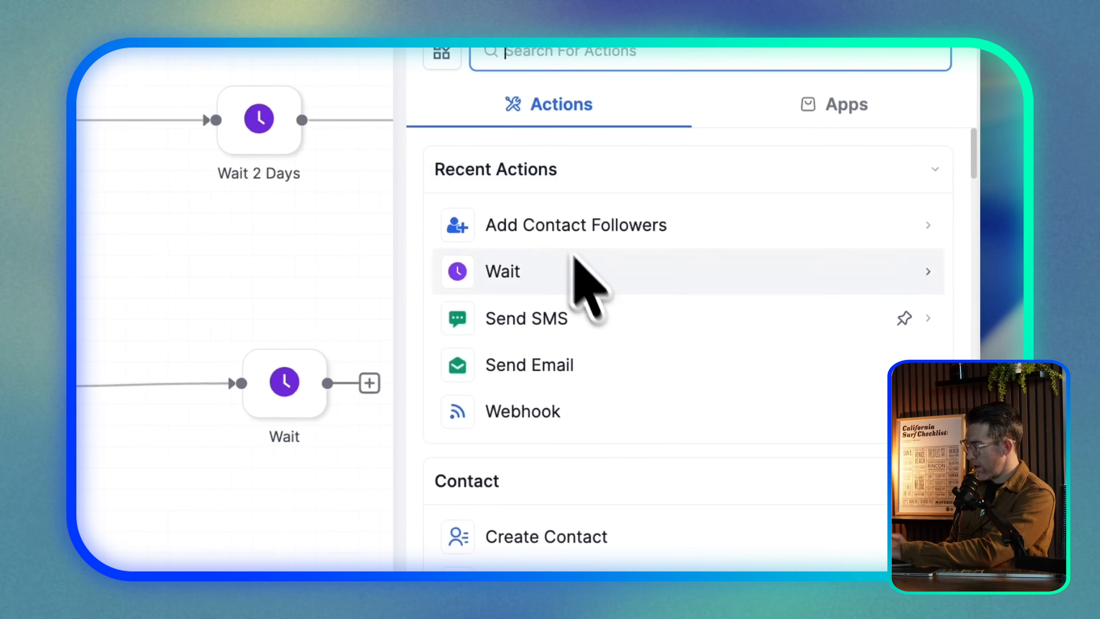
pyautogui.scroll(-10, 552, 416)
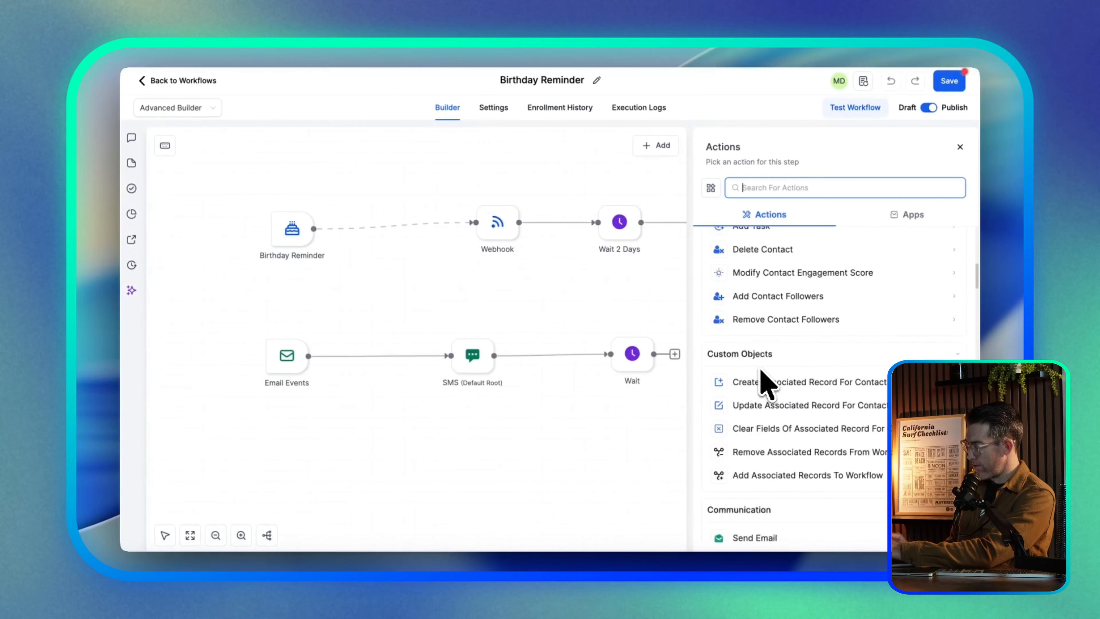
pyautogui.scroll(1, 786, 351)
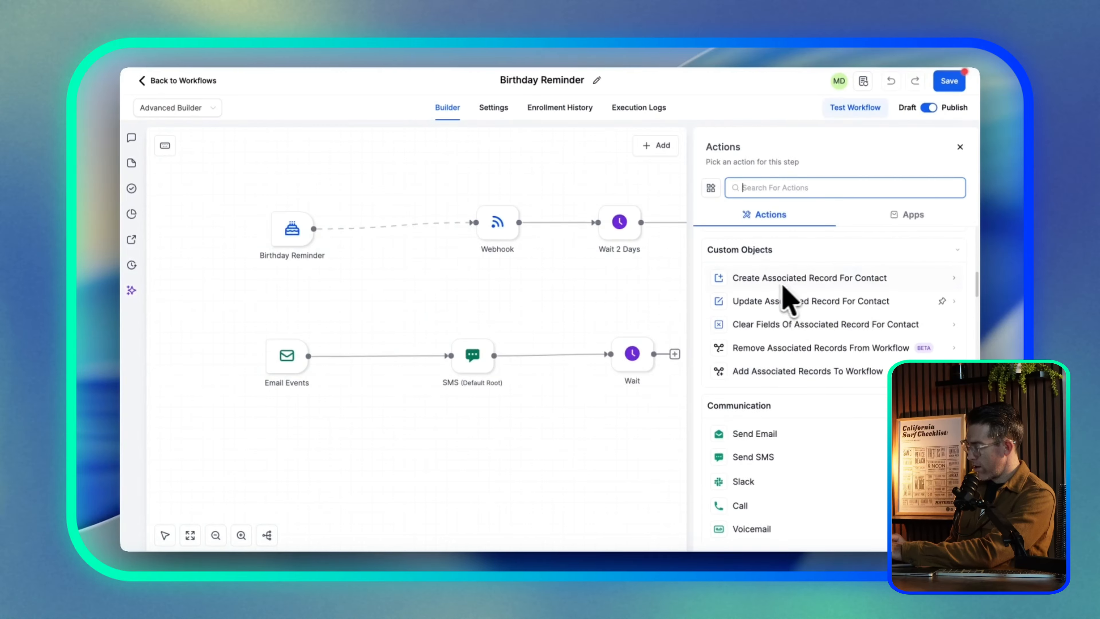
pyautogui.scroll(1, 797, 336)
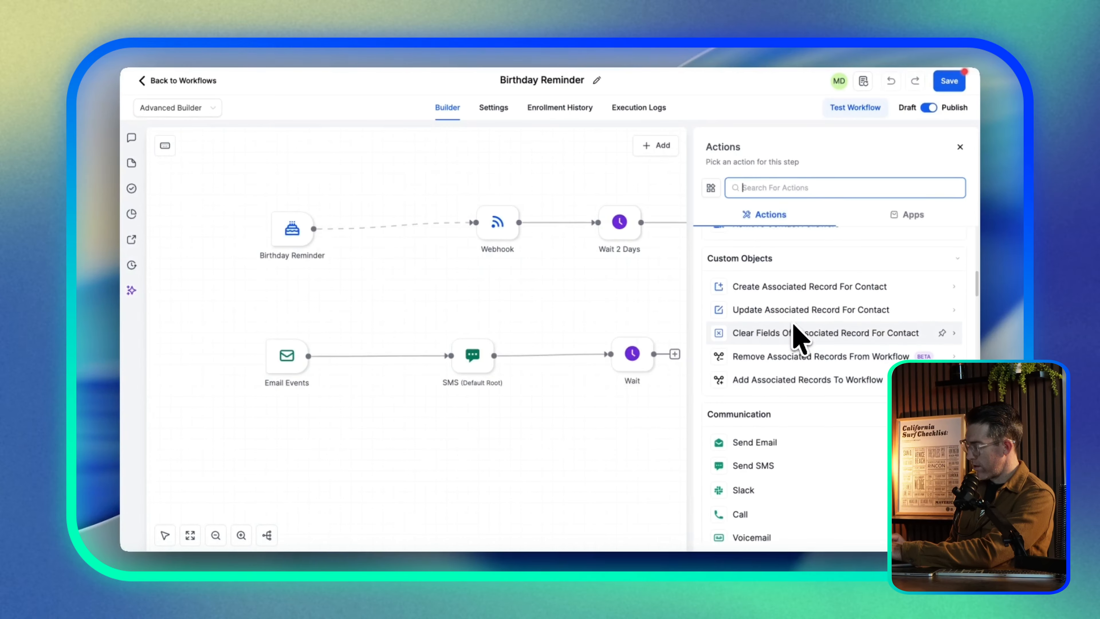
pyautogui.scroll(-5, 795, 334)
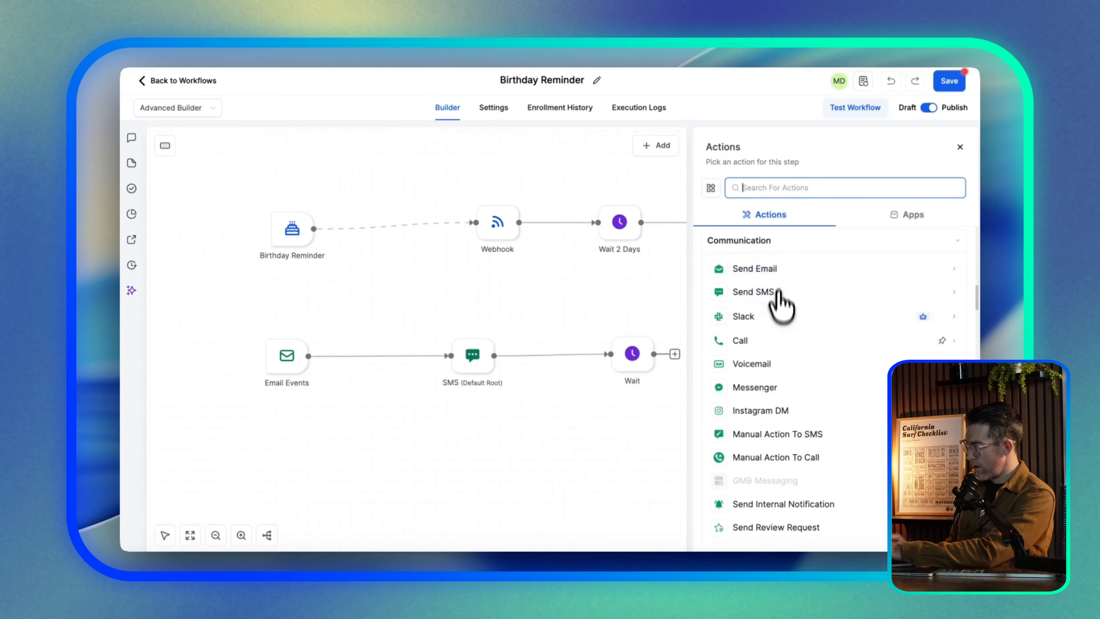
pyautogui.scroll(-2, 782, 330)
pyautogui.click(745, 325)
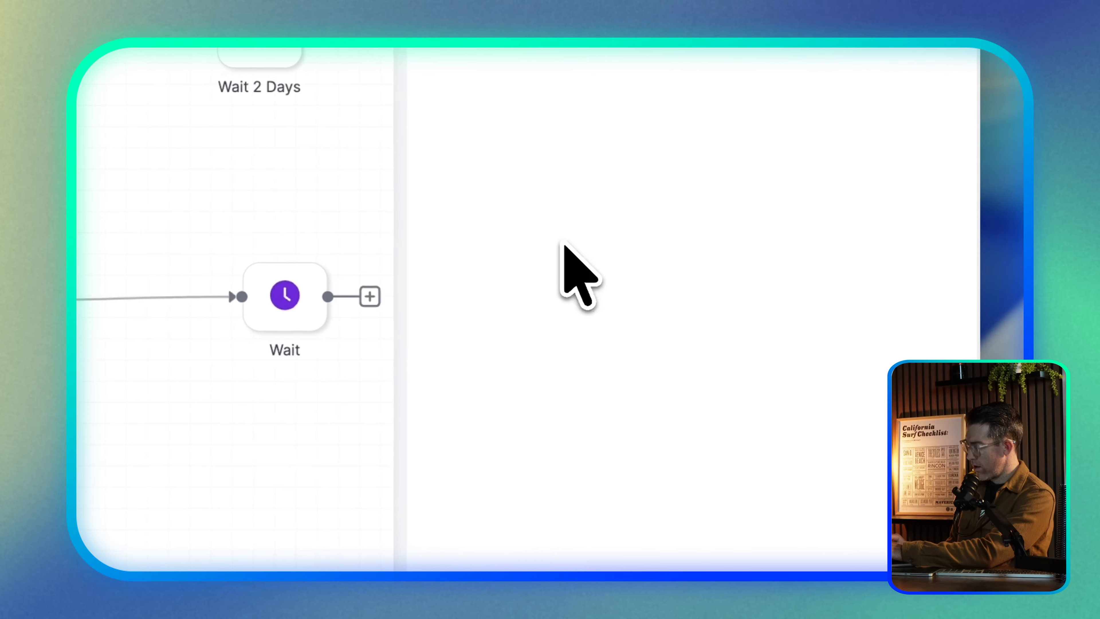
pyautogui.click(553, 270)
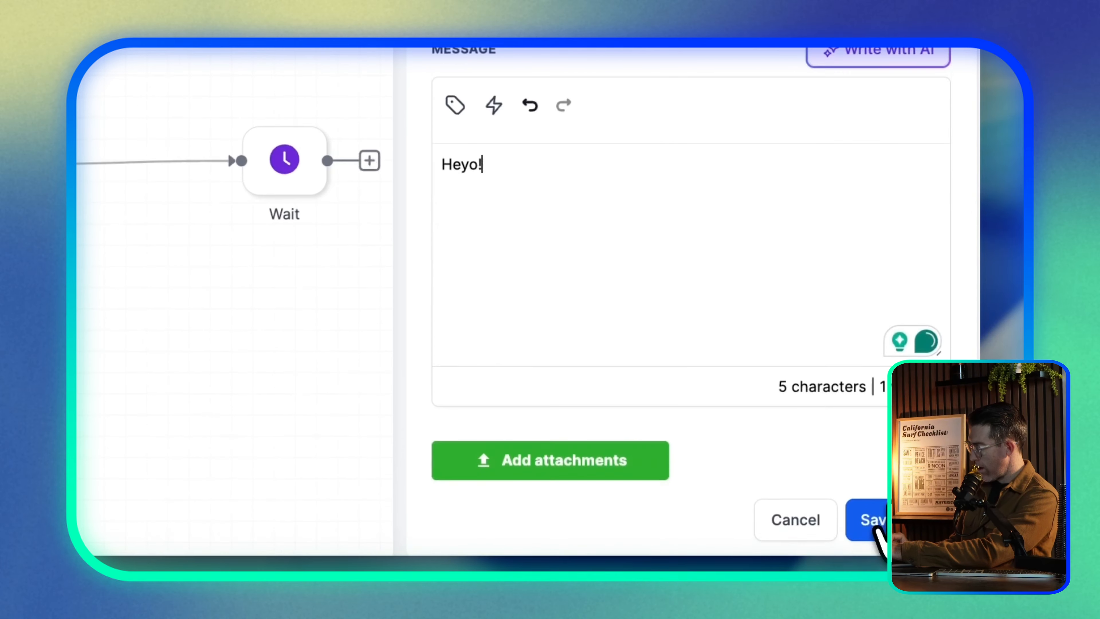
pyautogui.click(868, 545)
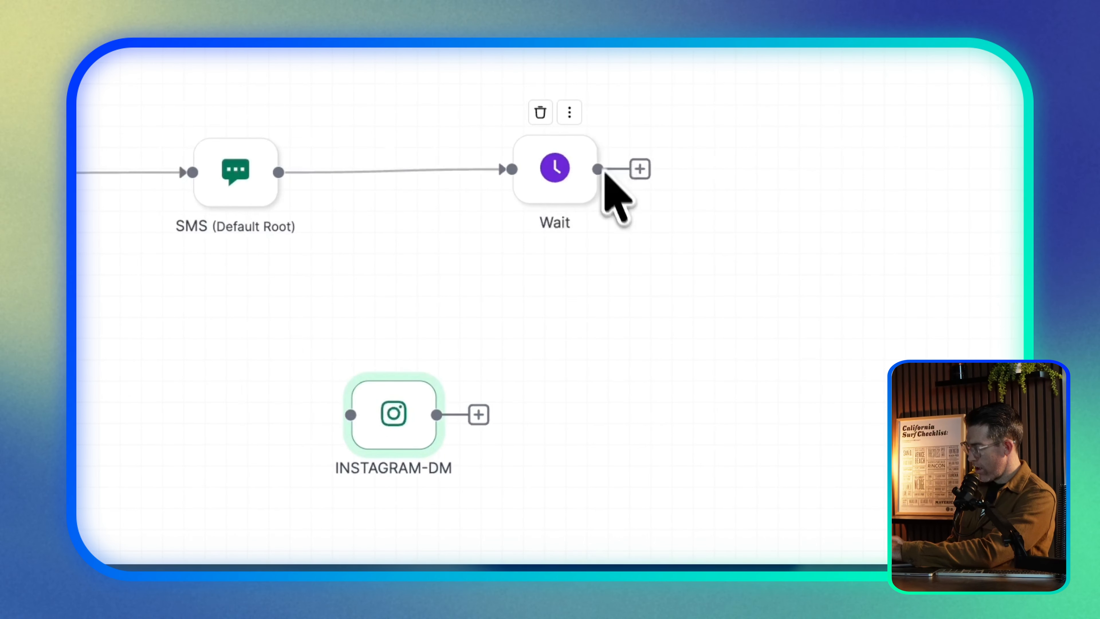
# Link the Wait to the Instagram DM step and align Email Events, SMS, Wait and Instagram DM
pyautogui.moveTo(343, 400); pyautogui.dragTo(719, 427)
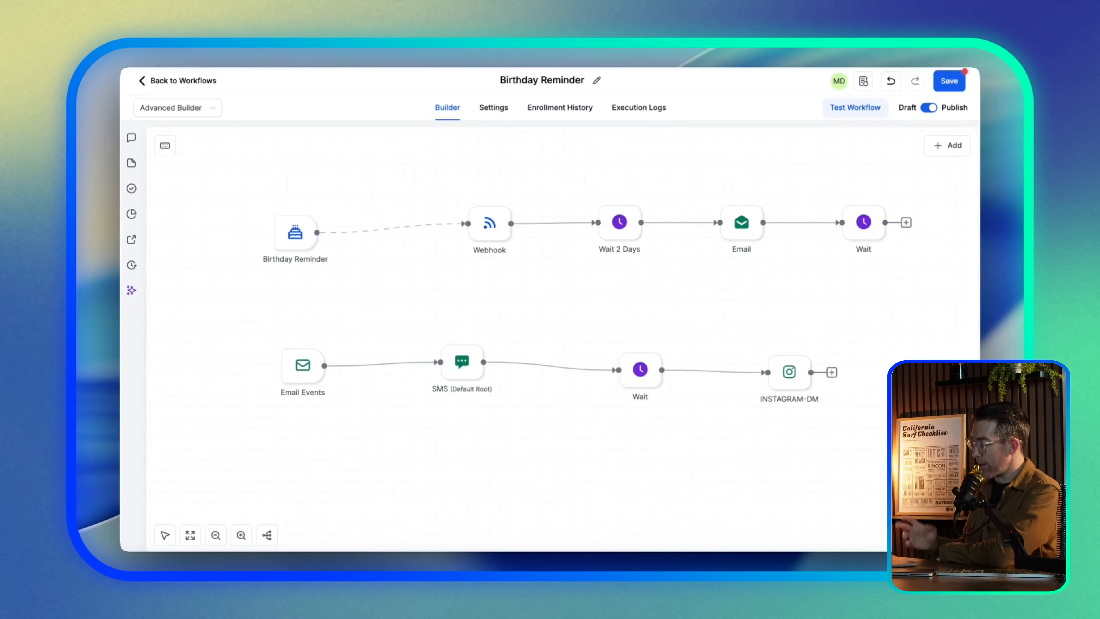
pyautogui.moveTo(302, 365)
pyautogui.mouseDown()
pyautogui.moveTo(273, 339)
pyautogui.moveTo(290, 350)
pyautogui.mouseUp()
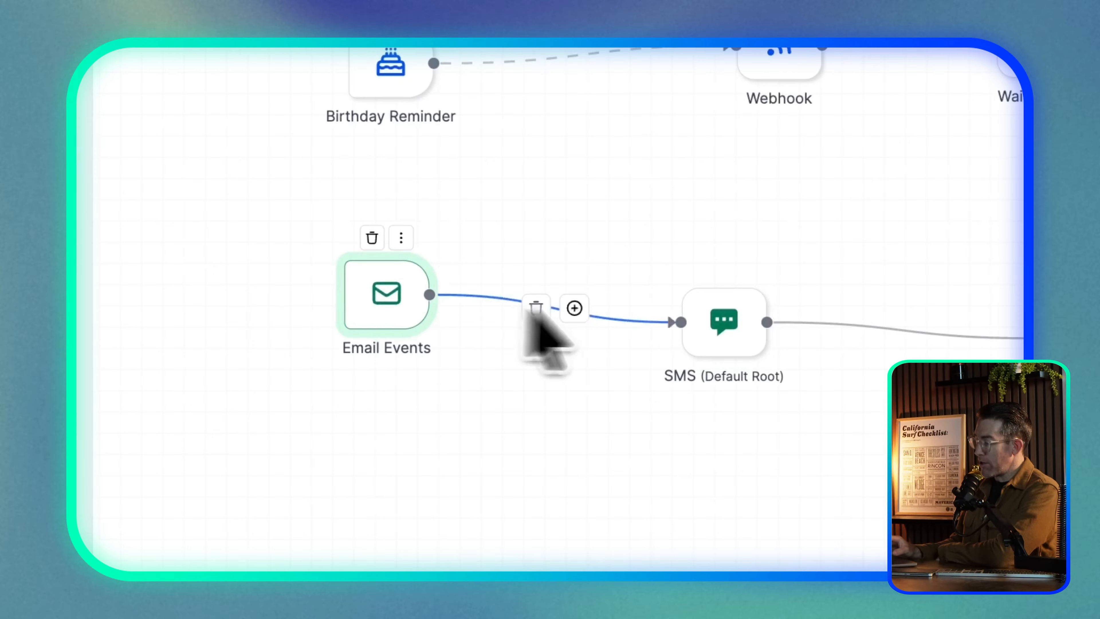
pyautogui.moveTo(723, 325); pyautogui.dragTo(678, 314)
pyautogui.moveTo(651, 356); pyautogui.dragTo(531, 315)
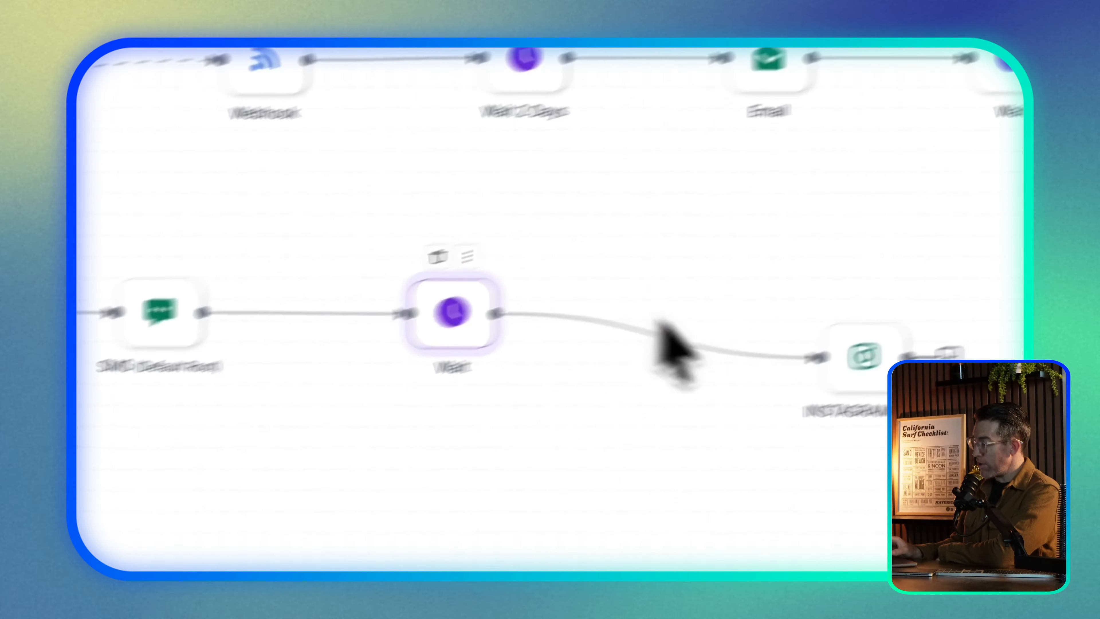
pyautogui.moveTo(862, 356); pyautogui.dragTo(725, 320)
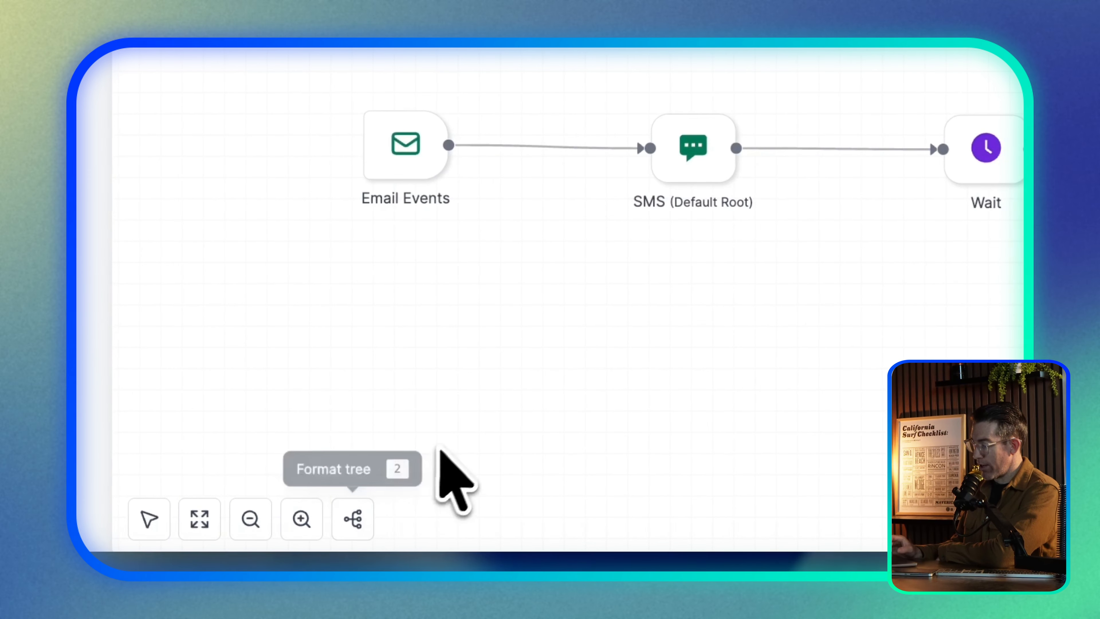
# Apply Format tree, then raise Email Events, SMS, Wait and INSTAGRAM-DM into one level row
pyautogui.click(354, 518)
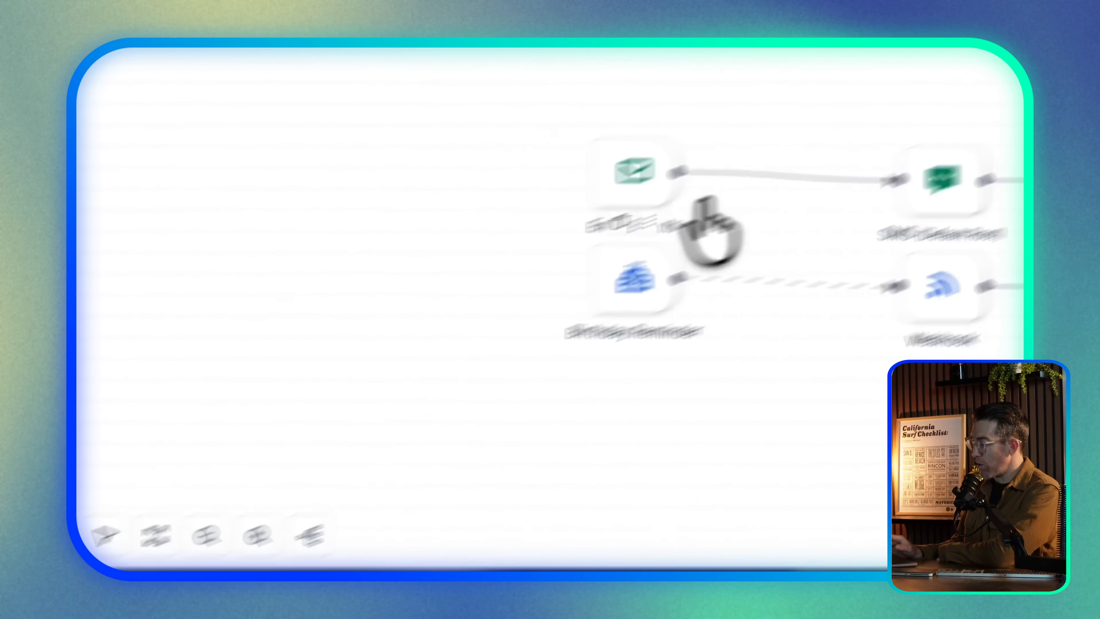
pyautogui.moveTo(641, 186); pyautogui.dragTo(626, 39)
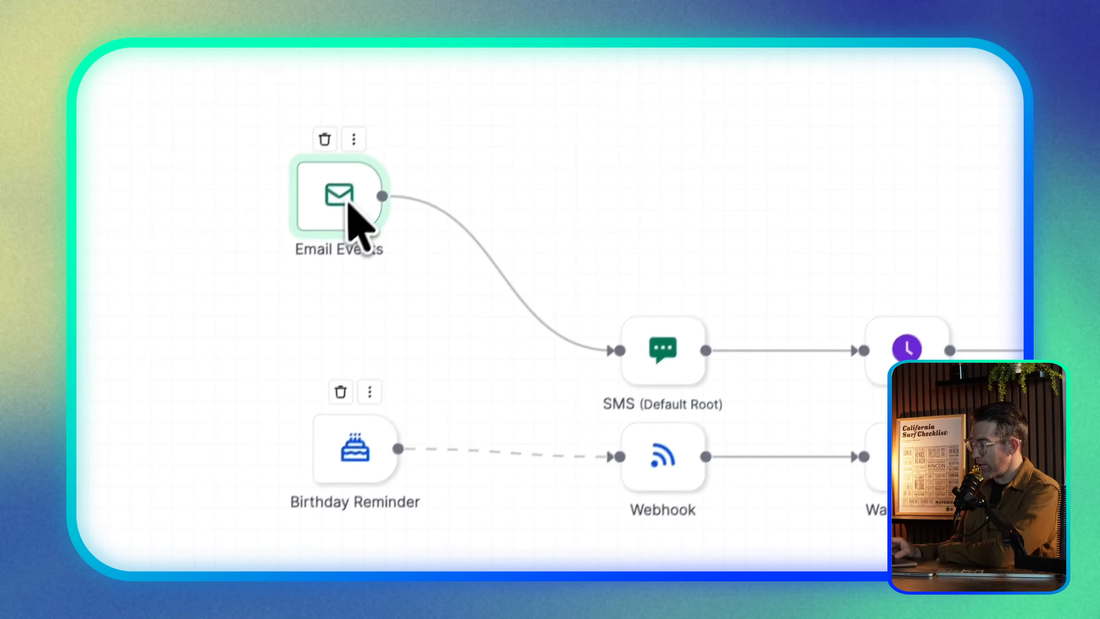
pyautogui.moveTo(670, 365); pyautogui.dragTo(650, 223)
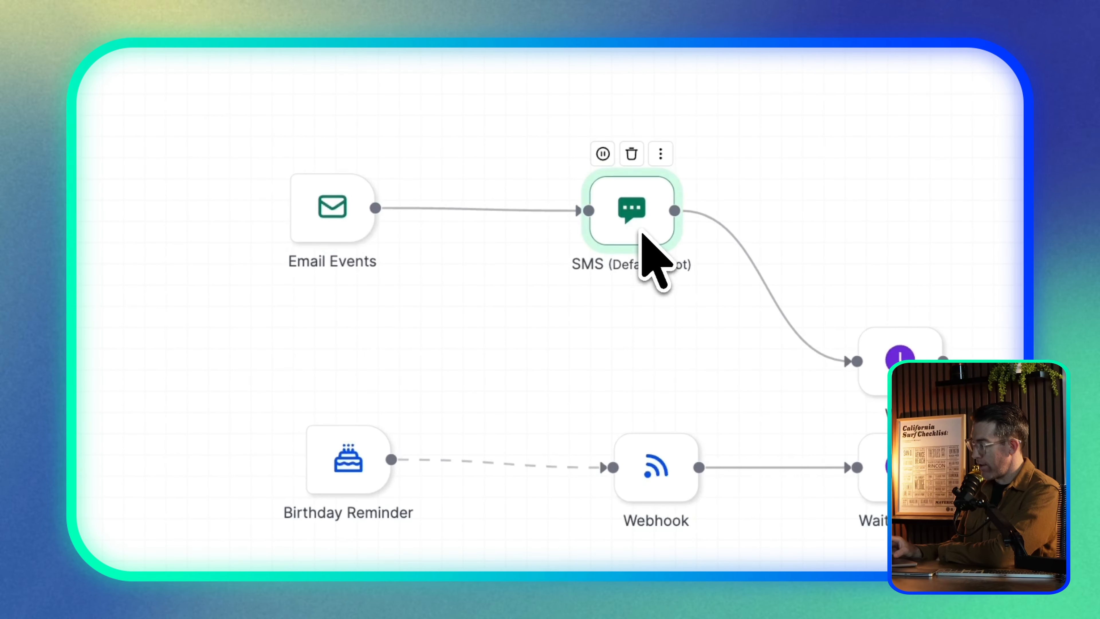
pyautogui.moveTo(543, 386); pyautogui.dragTo(485, 251)
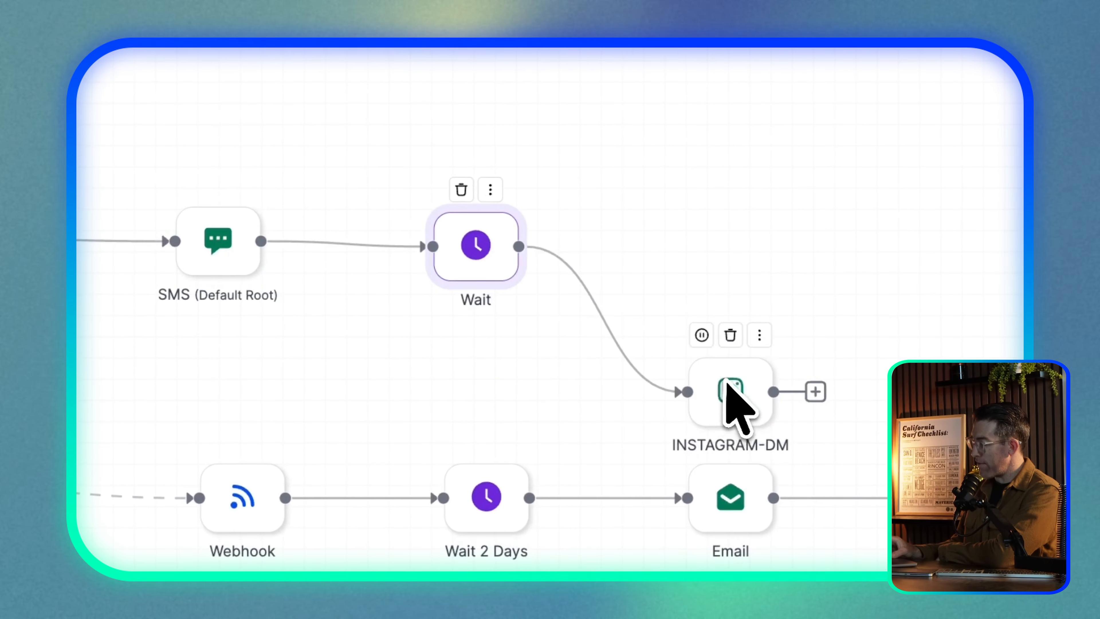
pyautogui.moveTo(728, 383); pyautogui.dragTo(727, 236)
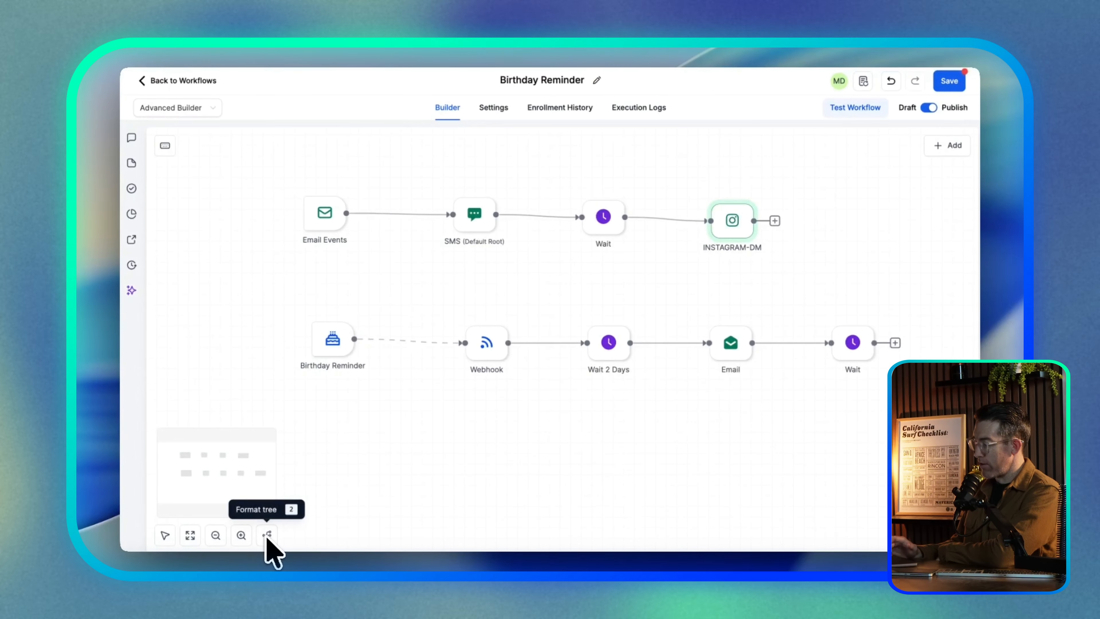
pyautogui.hscroll(3, 746, 386)
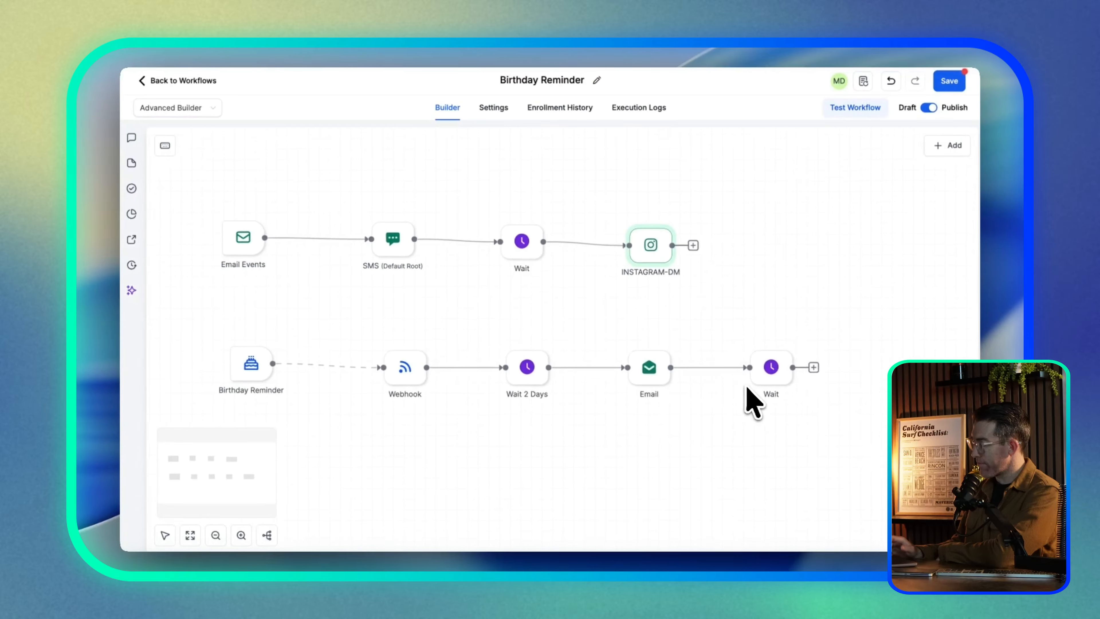
pyautogui.hscroll(-2, 745, 386)
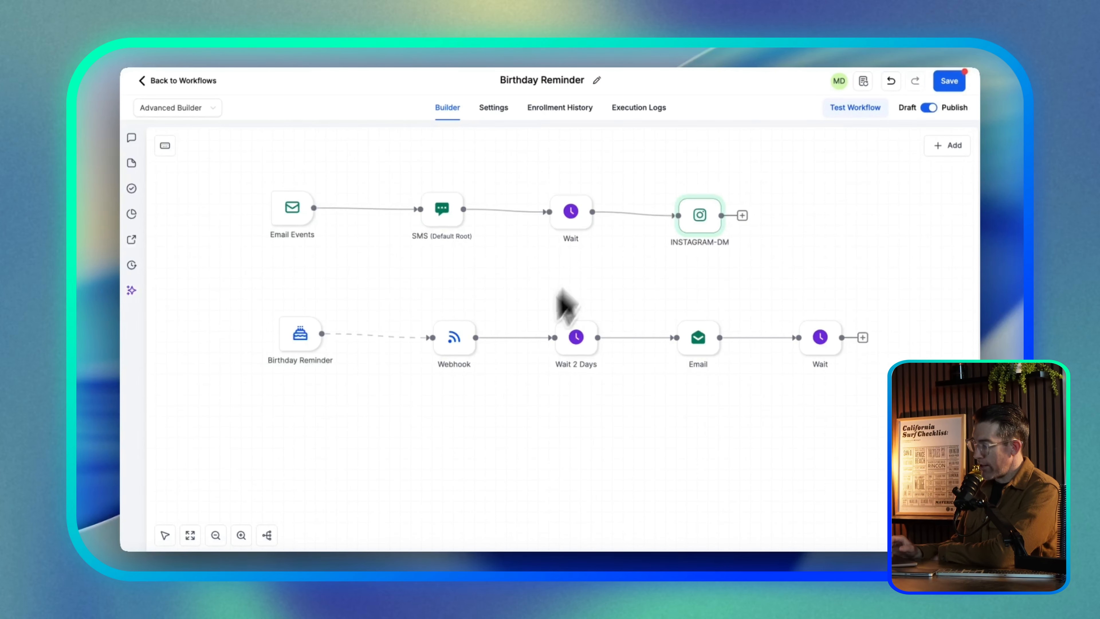
pyautogui.scroll(-4, 385, 401)
pyautogui.scroll(2, 384, 390)
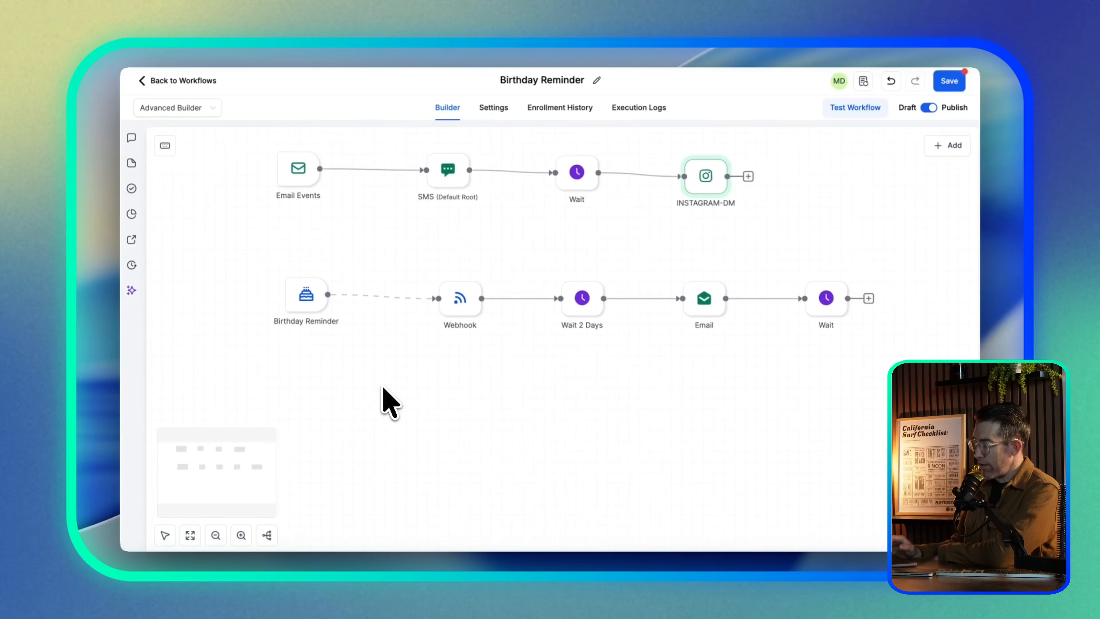
pyautogui.scroll(-3, 429, 359)
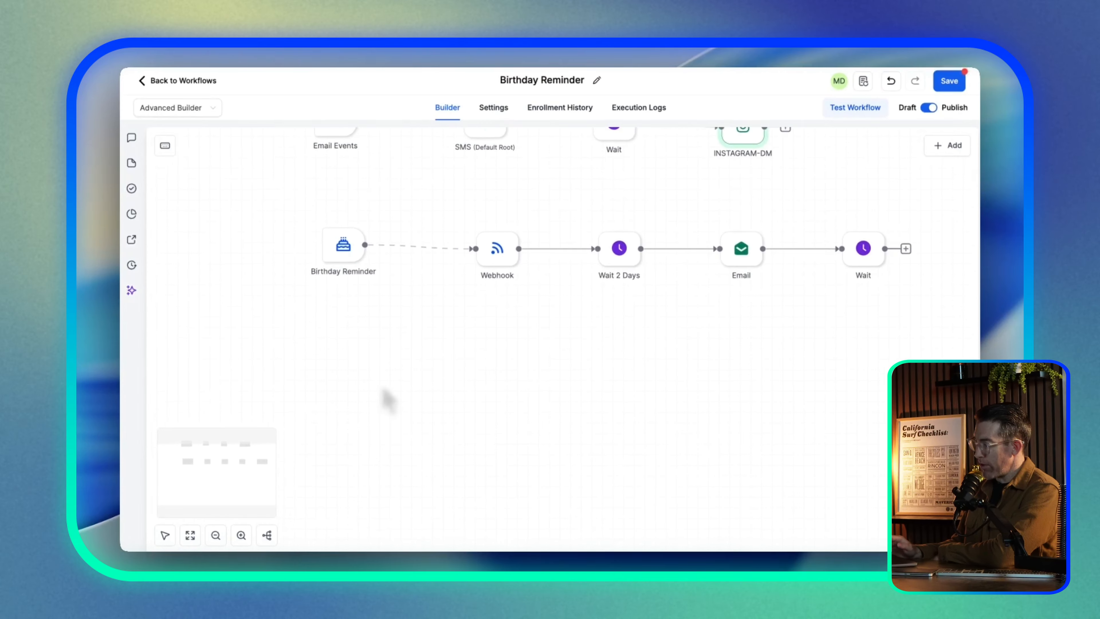
pyautogui.scroll(3, 418, 356)
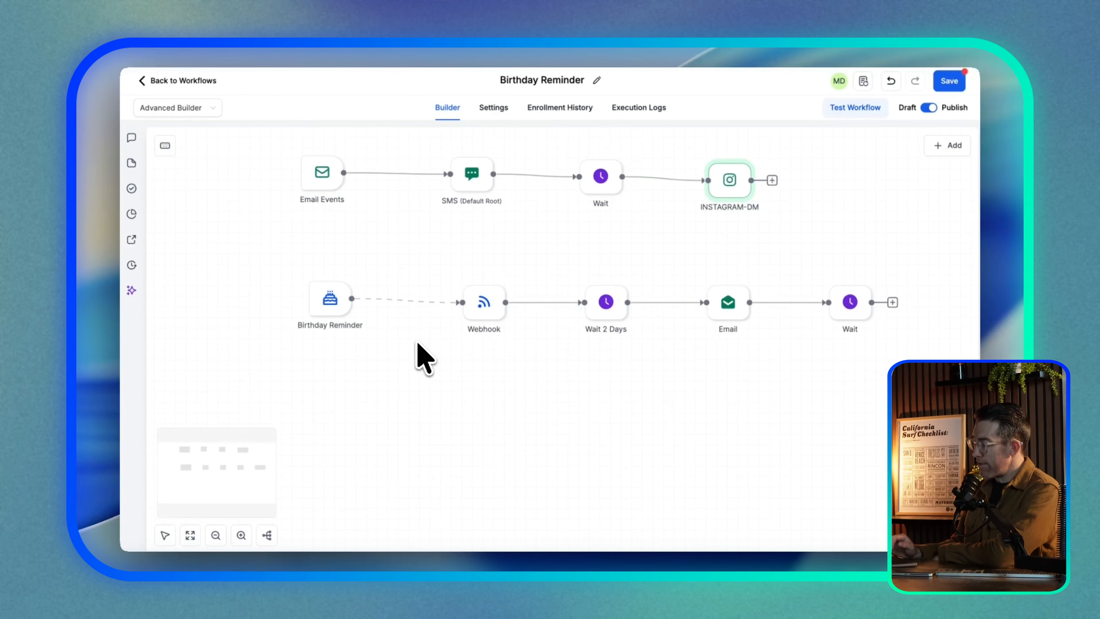